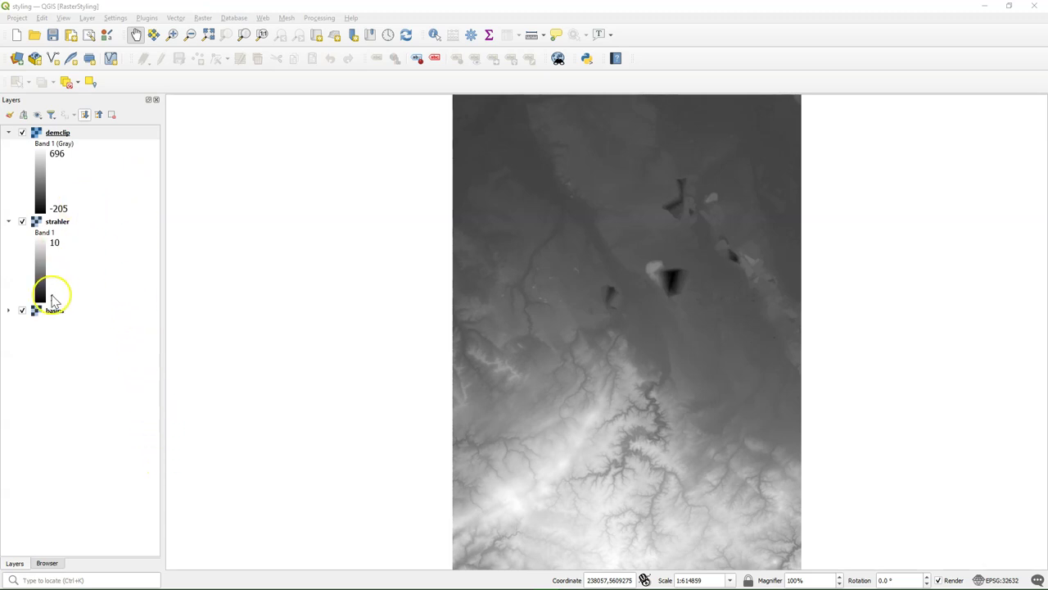
# Step: Expand the basins legend in the Layers panel to show its Band 1 range
pyautogui.click(10, 311)
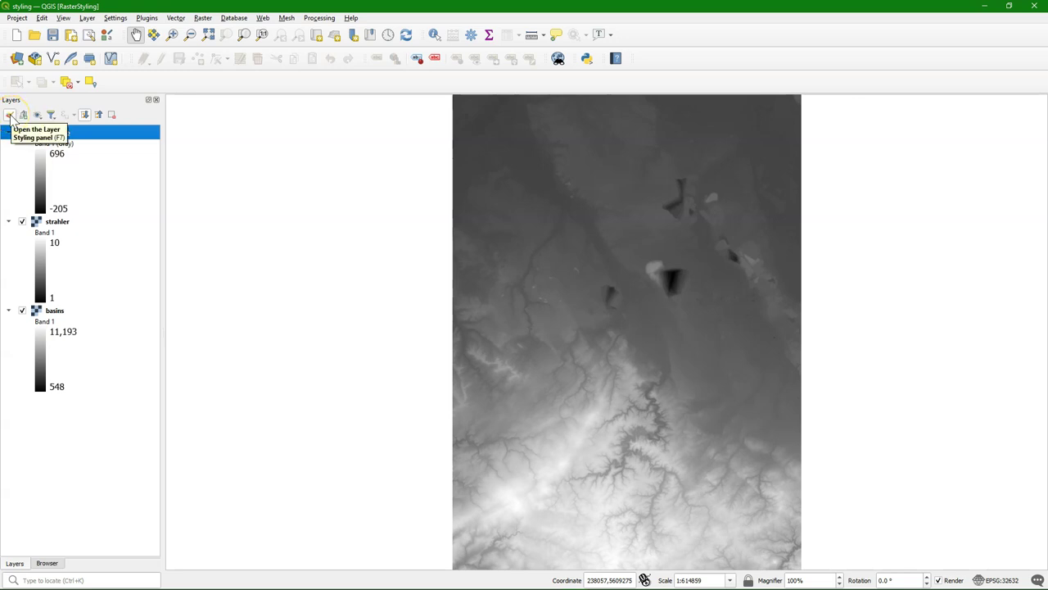
# Step: Show demclip's styling in a widened side panel, keeping Singleband gray rendering
pyautogui.click(10, 116)
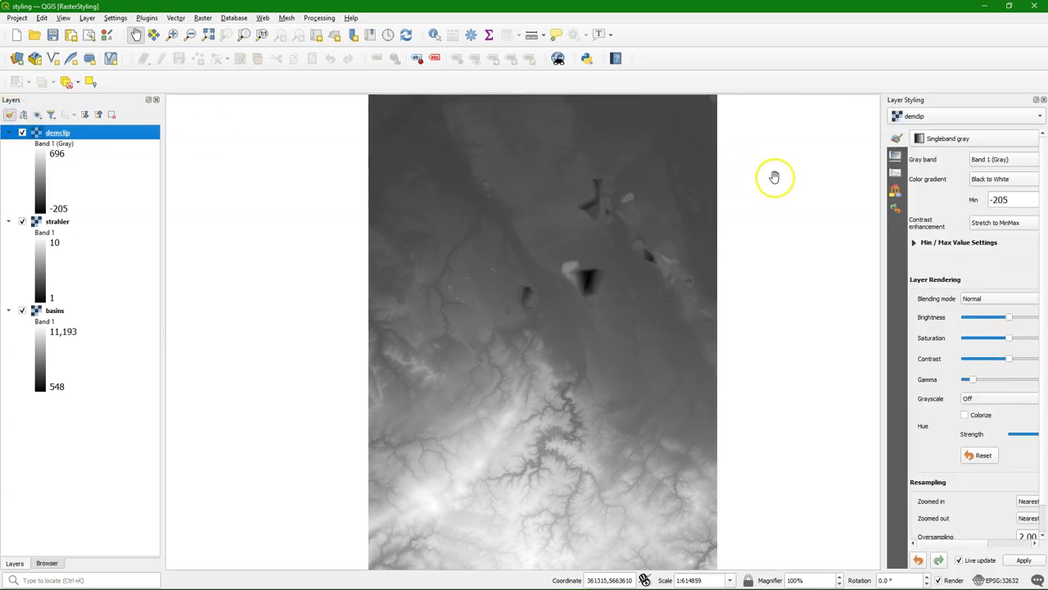
pyautogui.moveTo(882, 197); pyautogui.dragTo(741, 193)
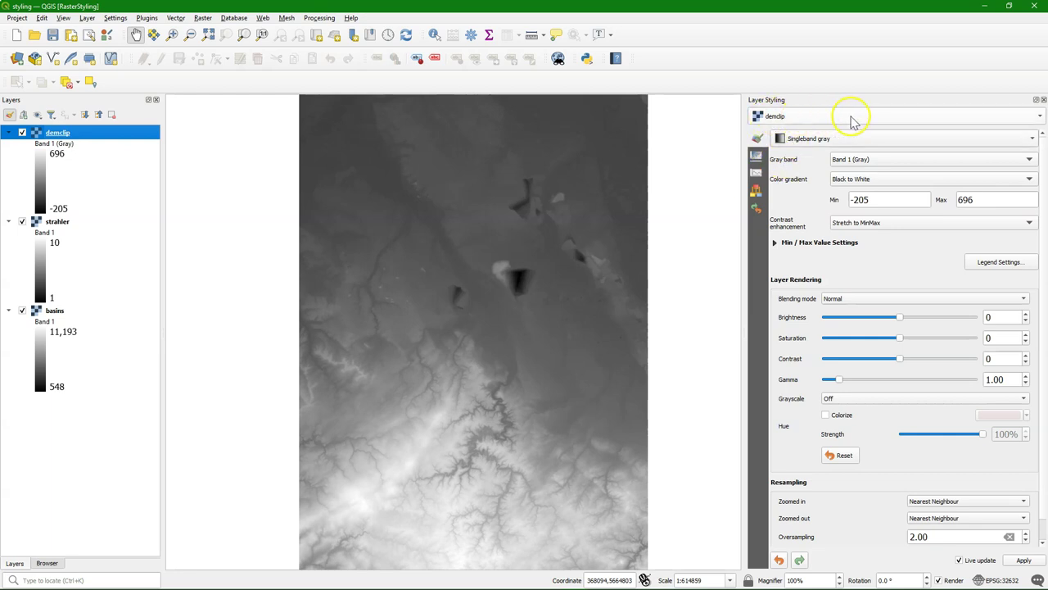
pyautogui.click(791, 120)
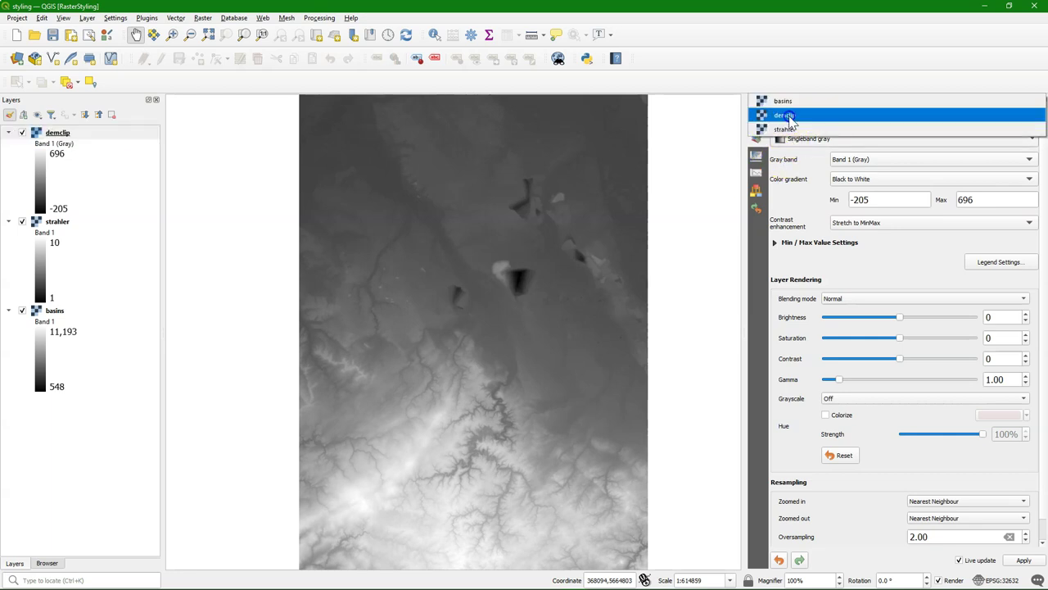
pyautogui.click(788, 115)
pyautogui.click(814, 139)
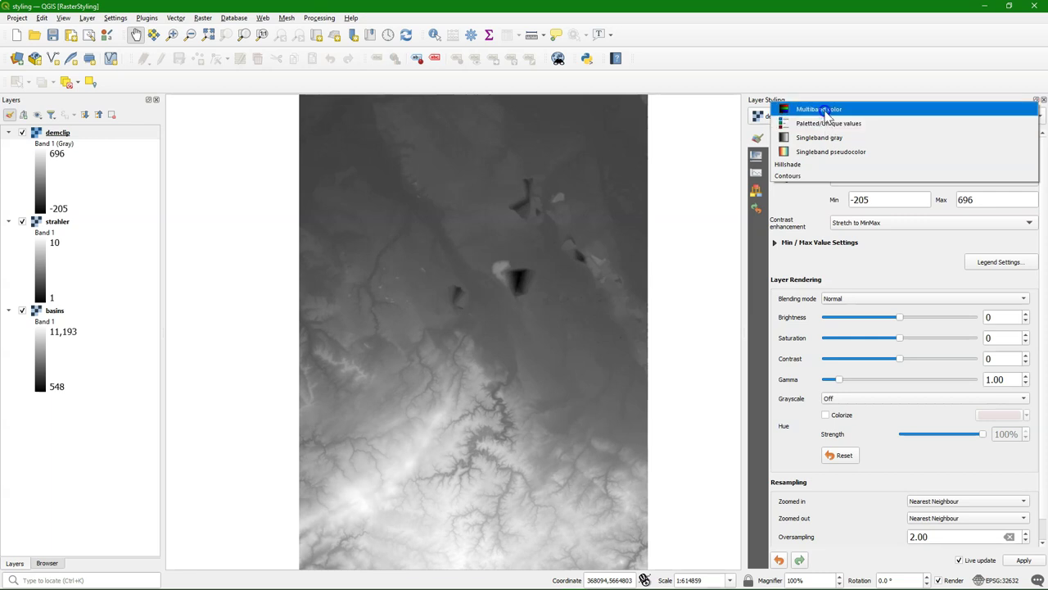
pyautogui.click(281, 341)
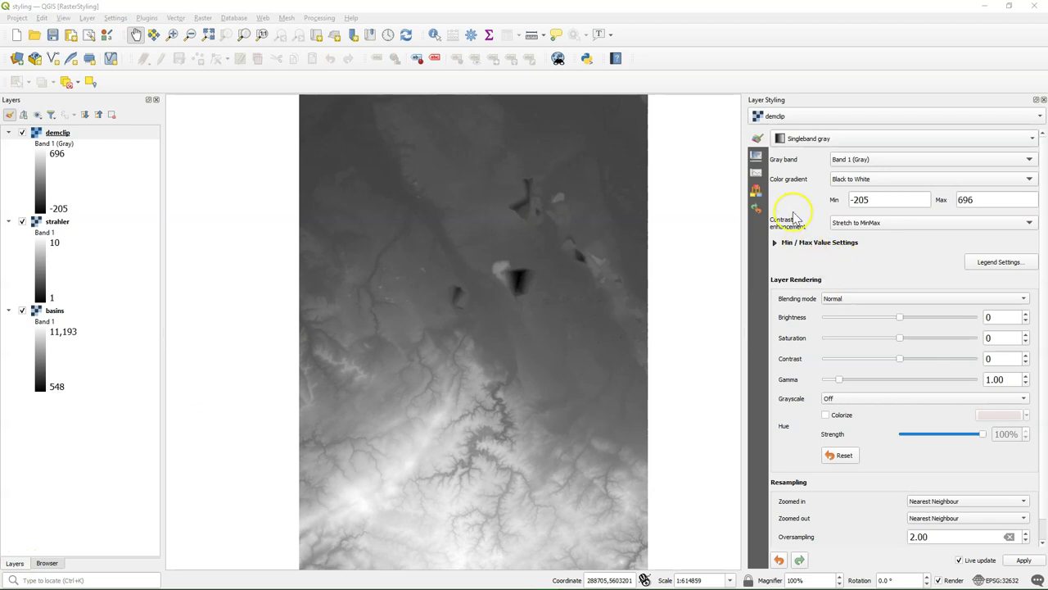
# Step: Flip demclip's gradient to White to Black and back, then expand Min / Max Value Settings
pyautogui.click(858, 167)
pyautogui.click(786, 160)
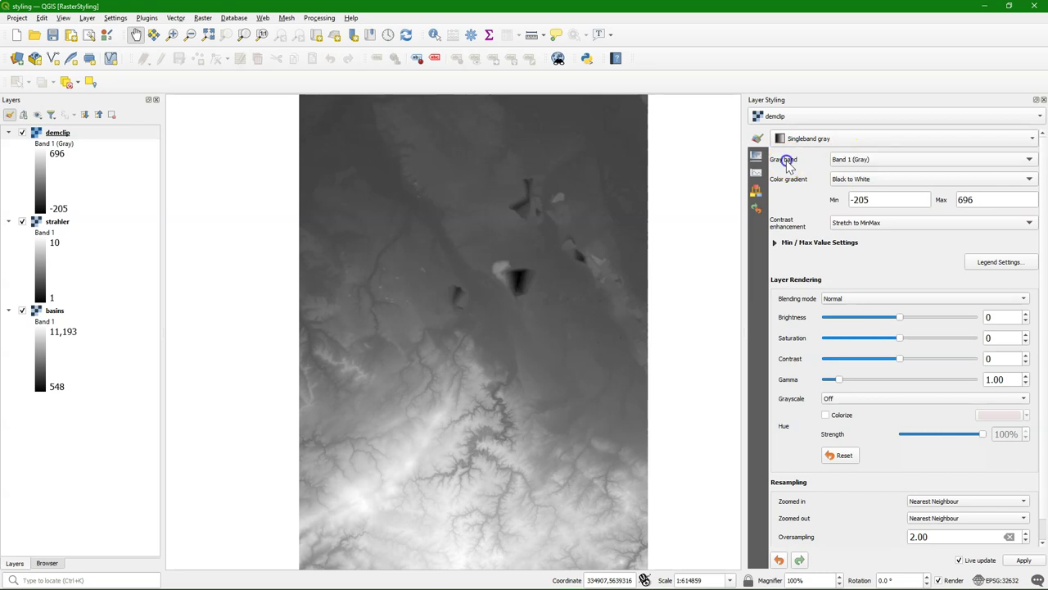
pyautogui.click(861, 178)
pyautogui.click(863, 193)
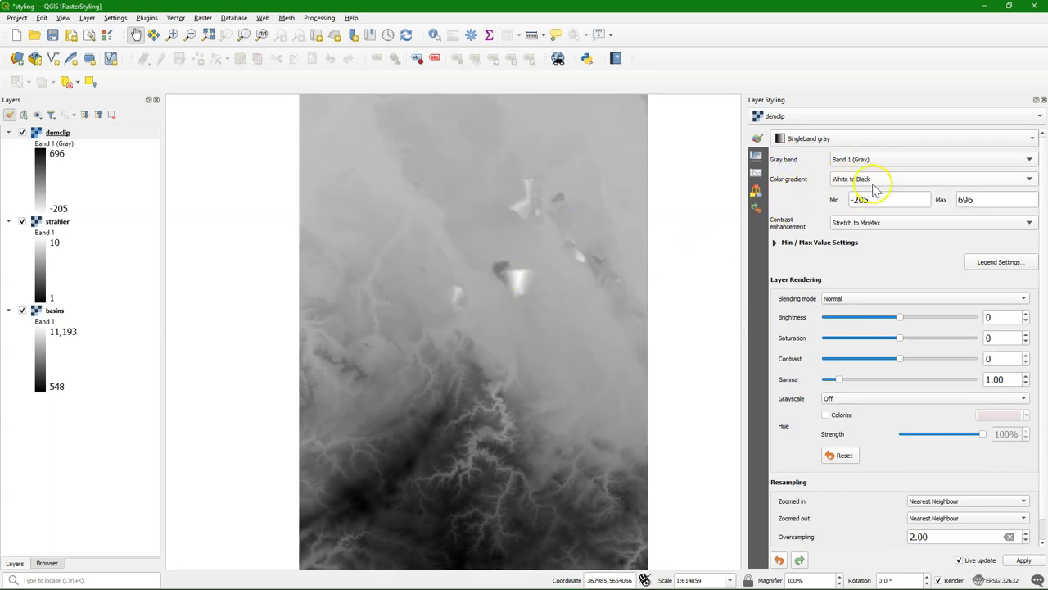
pyautogui.click(873, 181)
pyautogui.click(858, 162)
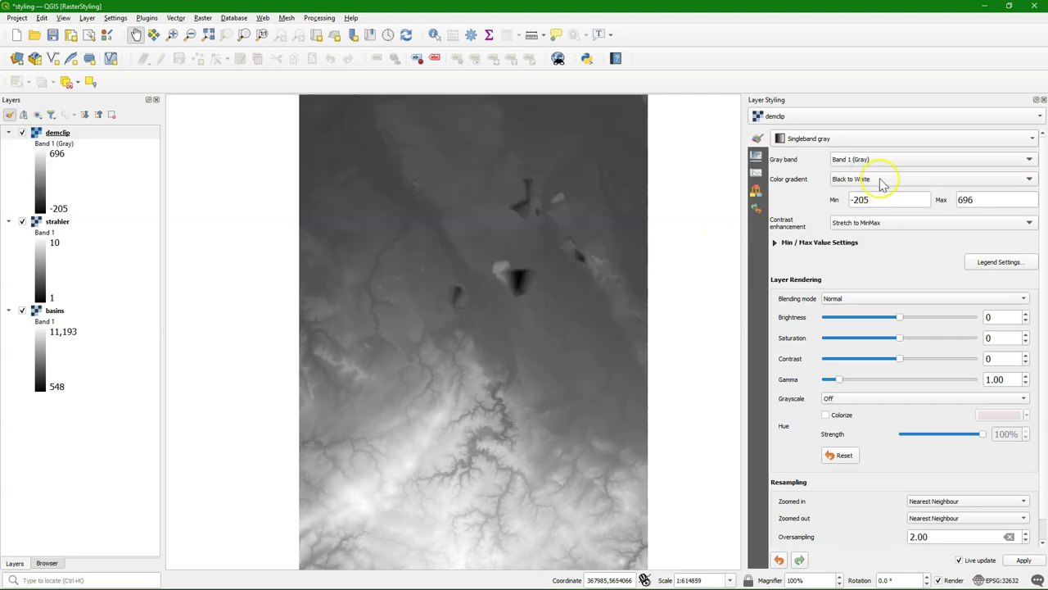
pyautogui.click(892, 201)
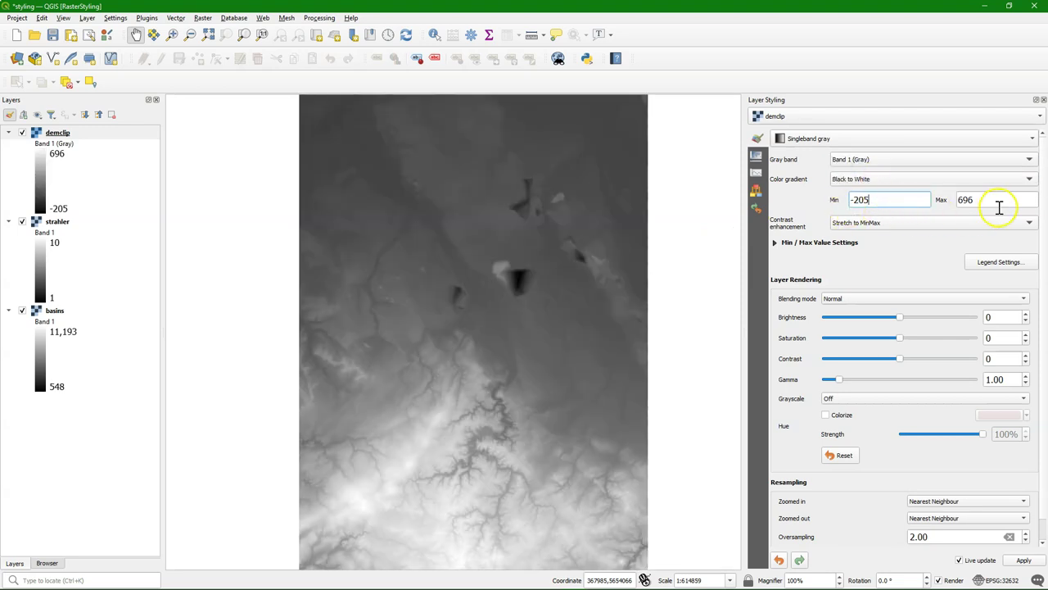
pyautogui.click(775, 244)
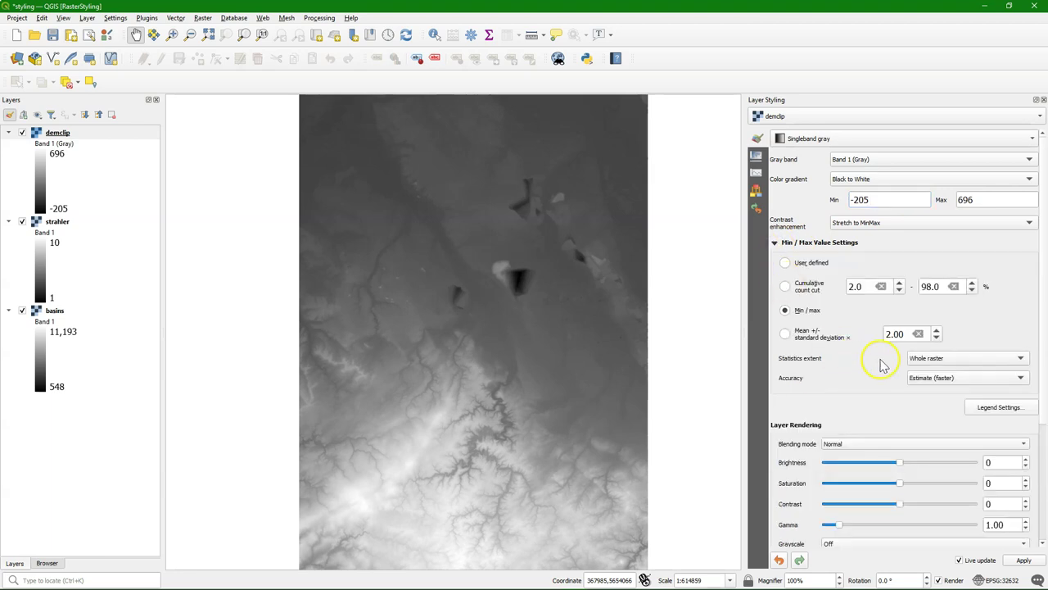
# Step: Set demclip's statistics accuracy to Actual (slower) and zoom in on the dark pits
pyautogui.click(942, 385)
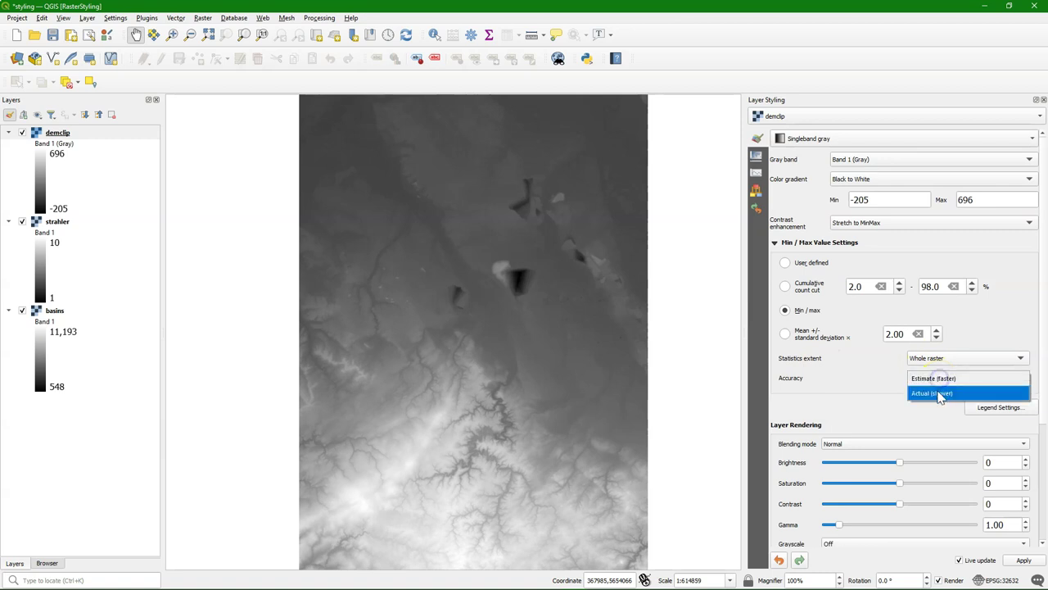
pyautogui.click(941, 395)
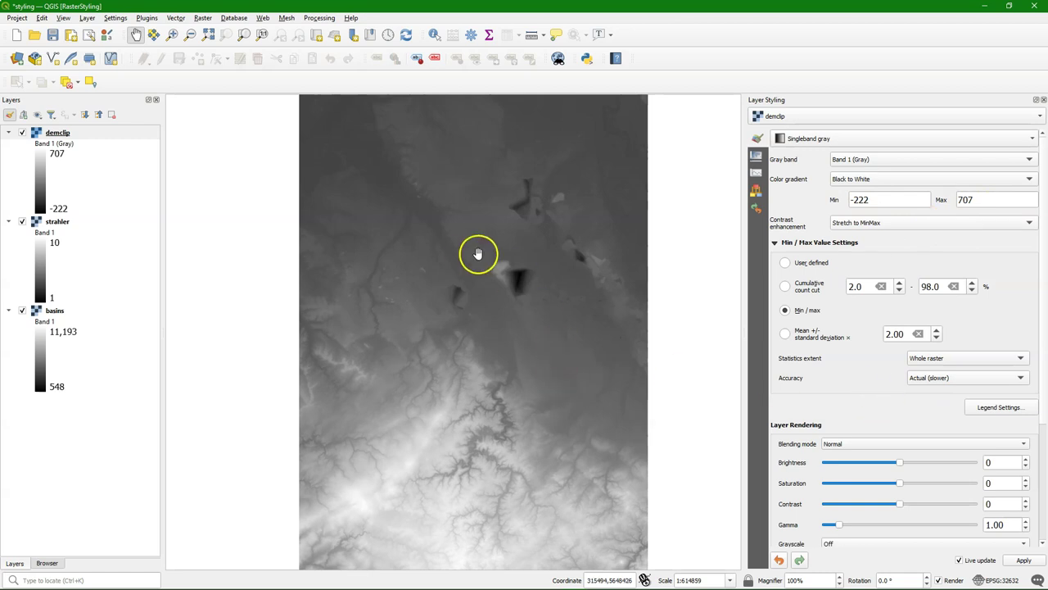
pyautogui.scroll(2, 446, 246)
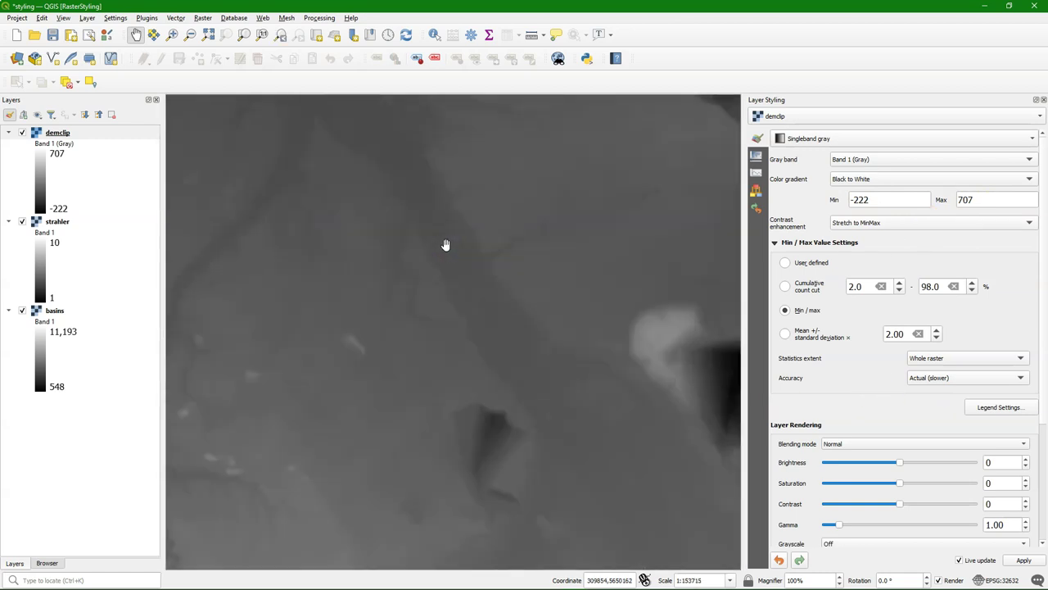
pyautogui.moveTo(478, 253); pyautogui.dragTo(435, 256)
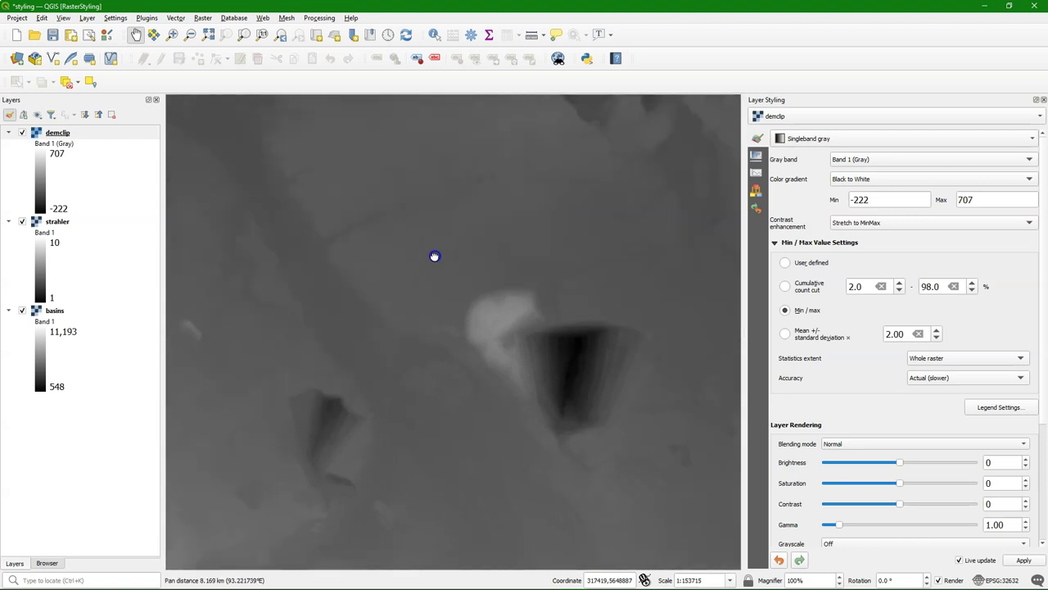
# Step: Base the stretch on the Updated canvas extent and pan toward a river valley
pyautogui.click(924, 357)
pyautogui.click(932, 374)
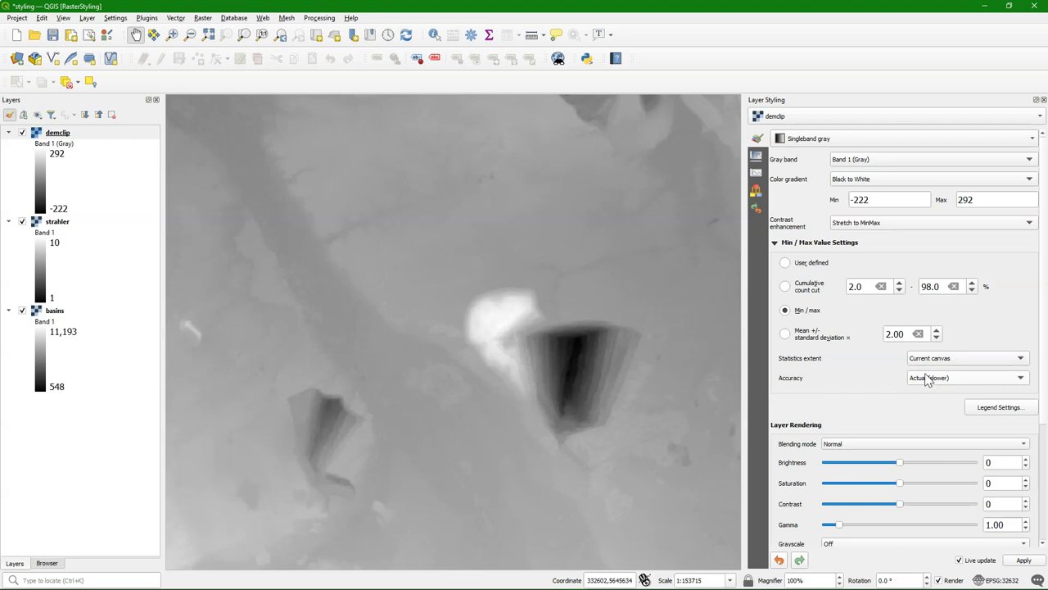
pyautogui.click(925, 358)
pyautogui.click(932, 374)
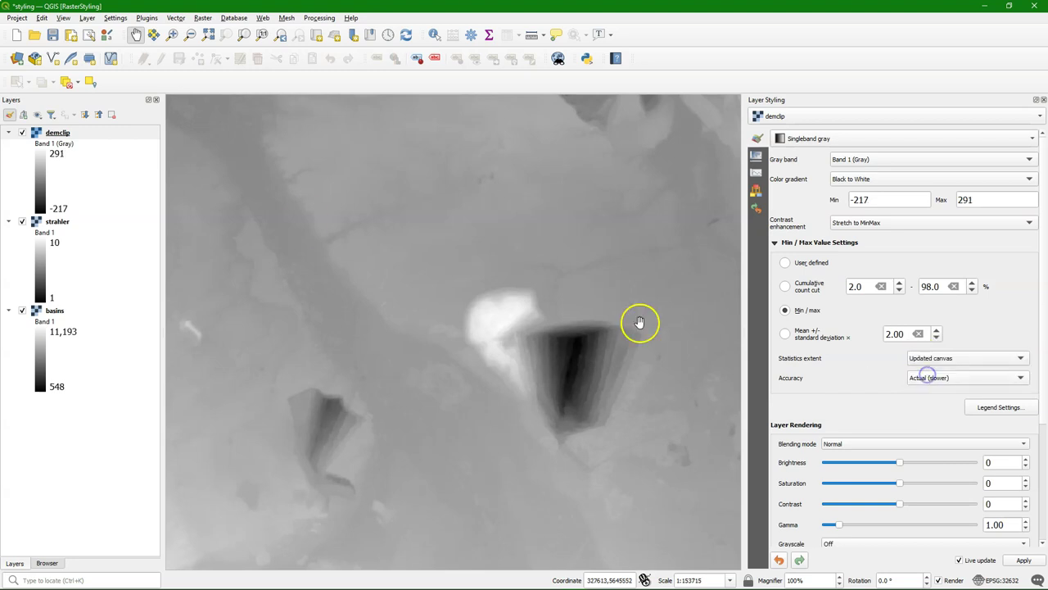
pyautogui.moveTo(319, 201); pyautogui.dragTo(555, 435)
pyautogui.moveTo(412, 246); pyautogui.dragTo(386, 206)
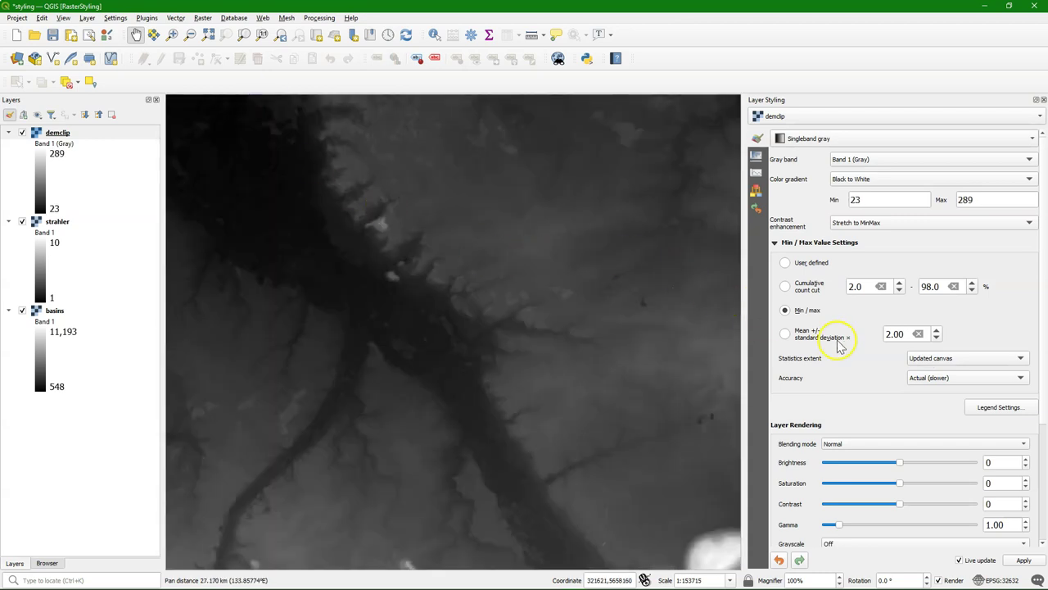
# Step: Try User defined and Cumulative count cut, then settle on Mean +/- 2.00 standard deviations
pyautogui.click(785, 264)
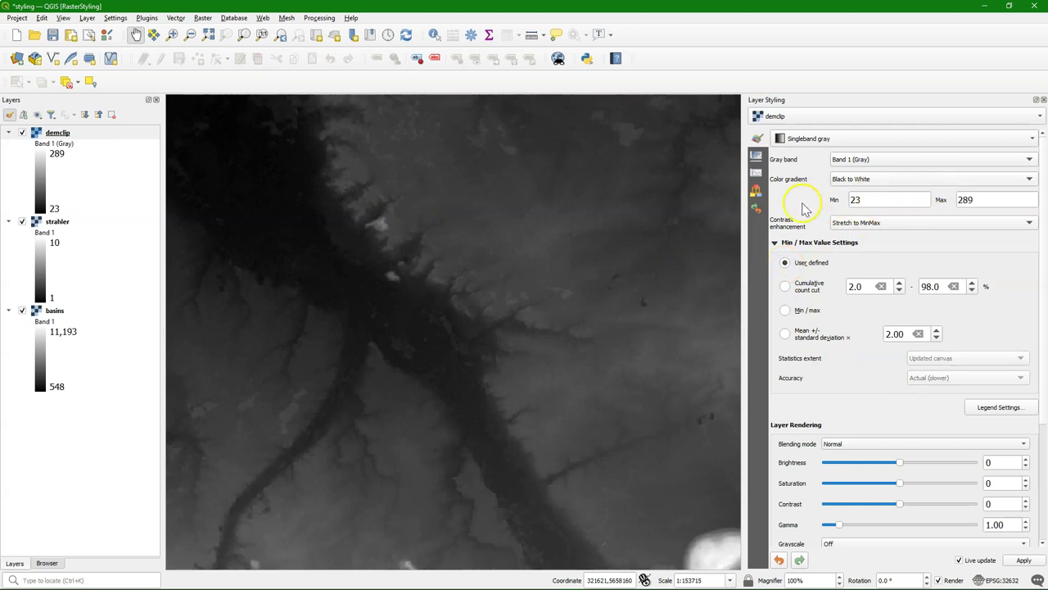
pyautogui.click(785, 286)
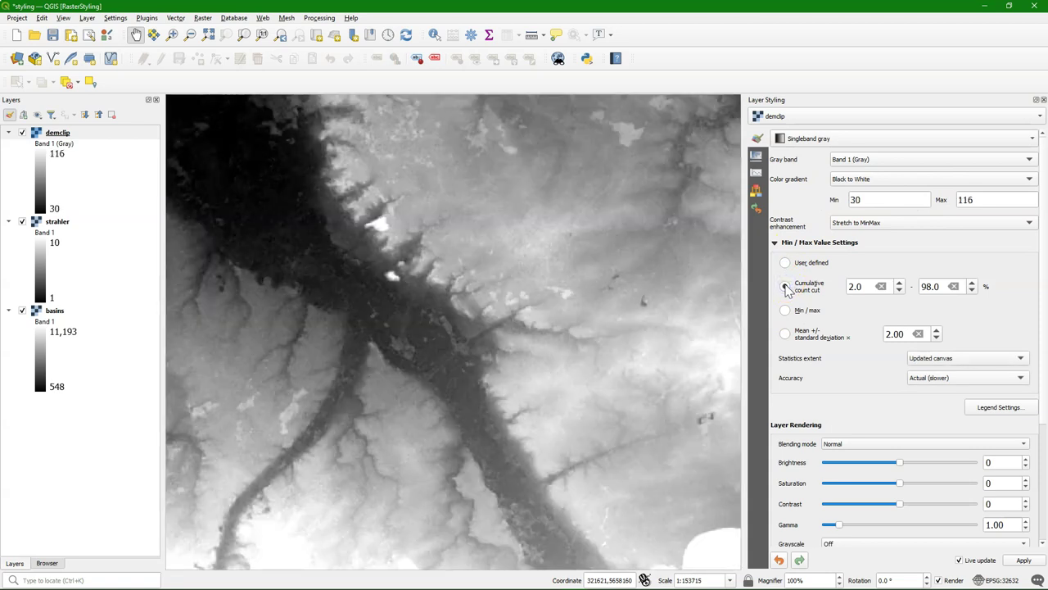
pyautogui.click(786, 335)
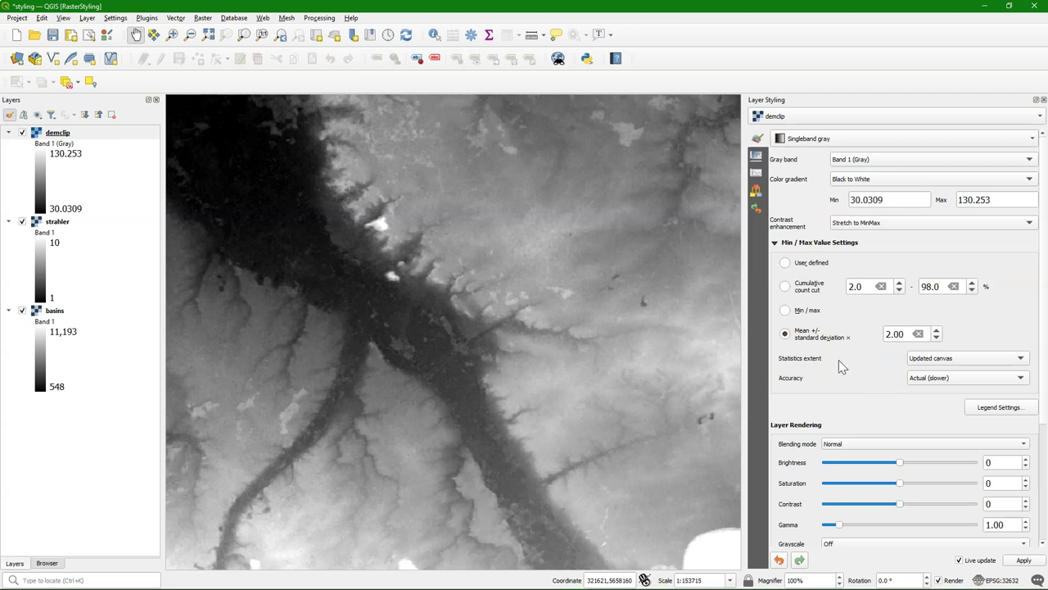
# Step: Add an 'm' suffix to demclip's legend labels
pyautogui.click(998, 408)
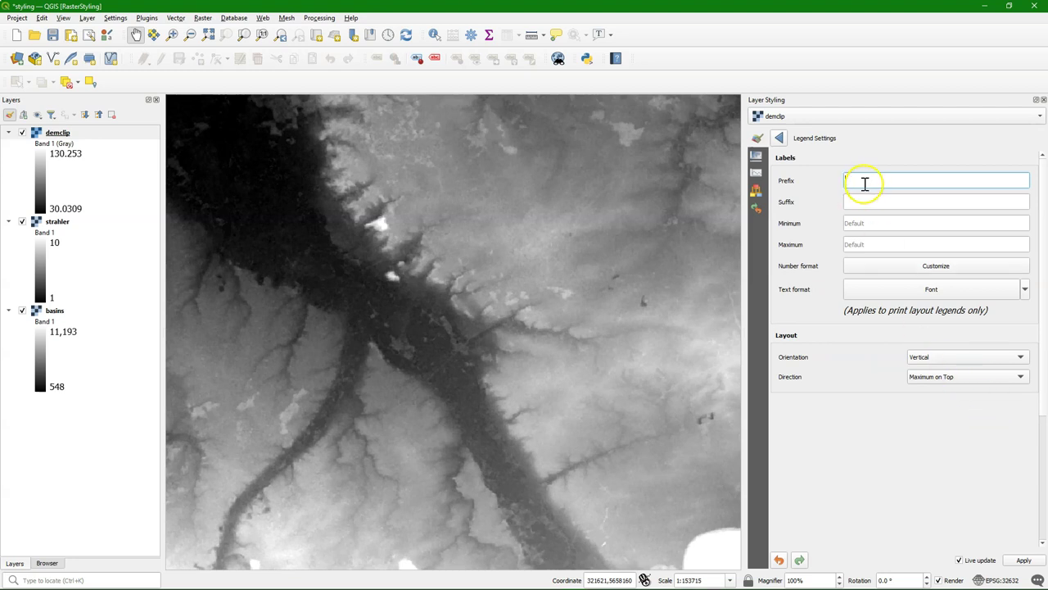
pyautogui.click(855, 203)
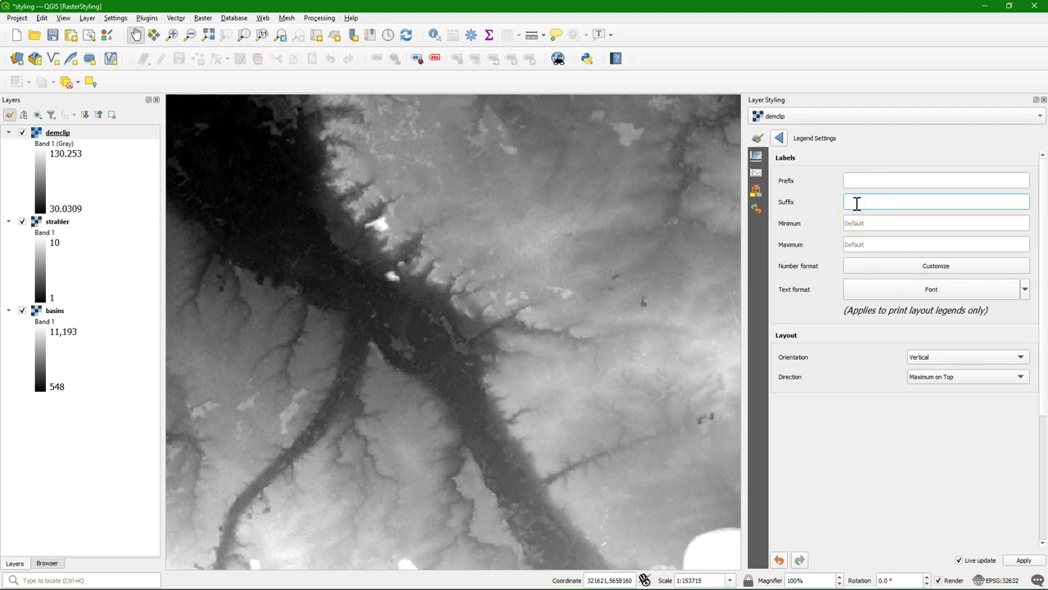
pyautogui.write('m')
pyautogui.click(873, 223)
pyautogui.click(869, 248)
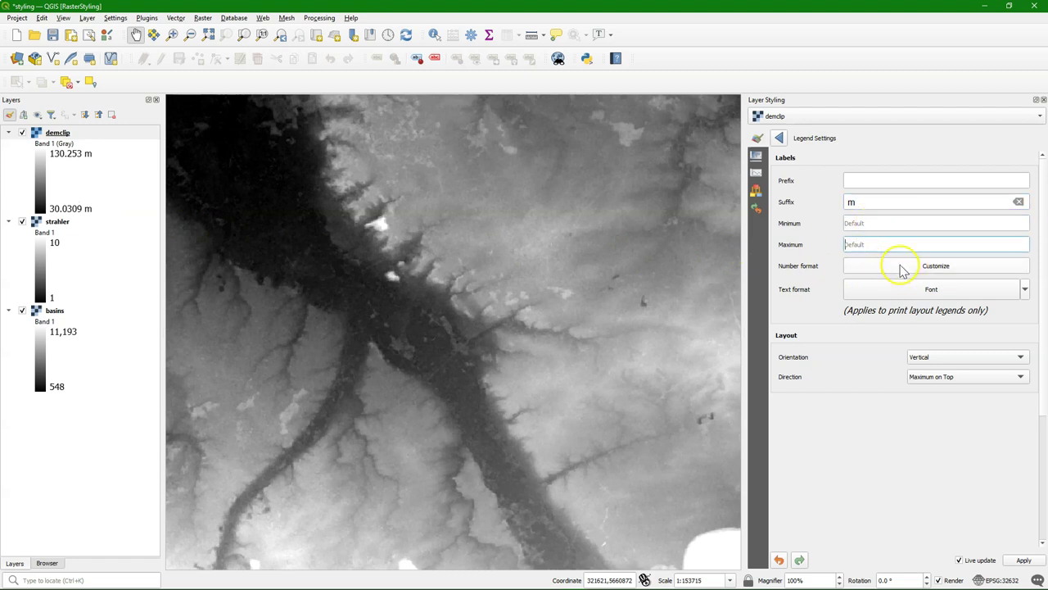
# Step: Format the legend labels in the Number category, rounded to 1 decimal place
pyautogui.click(901, 265)
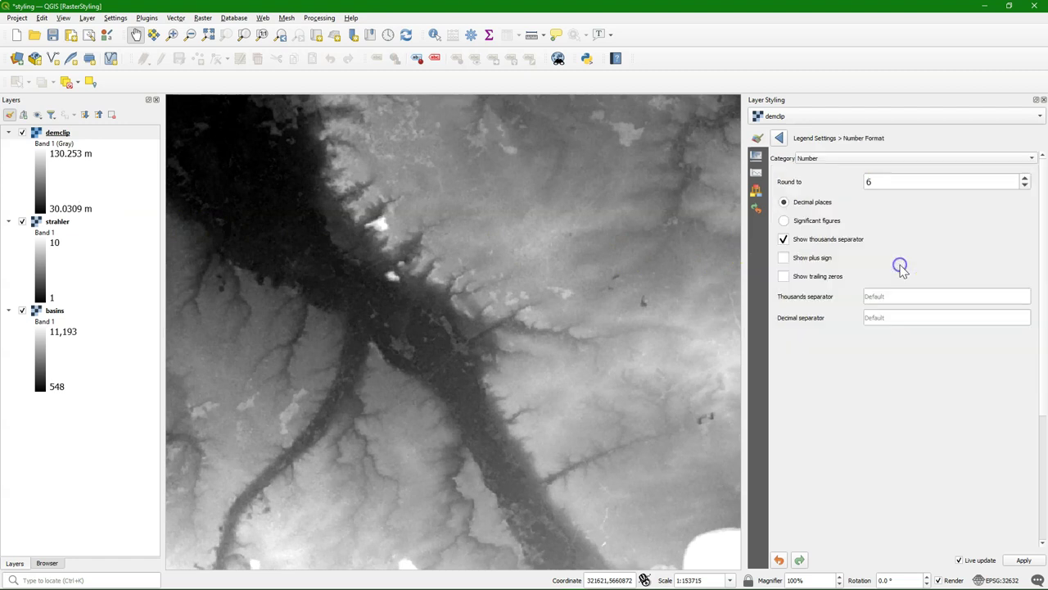
pyautogui.doubleClick(861, 181)
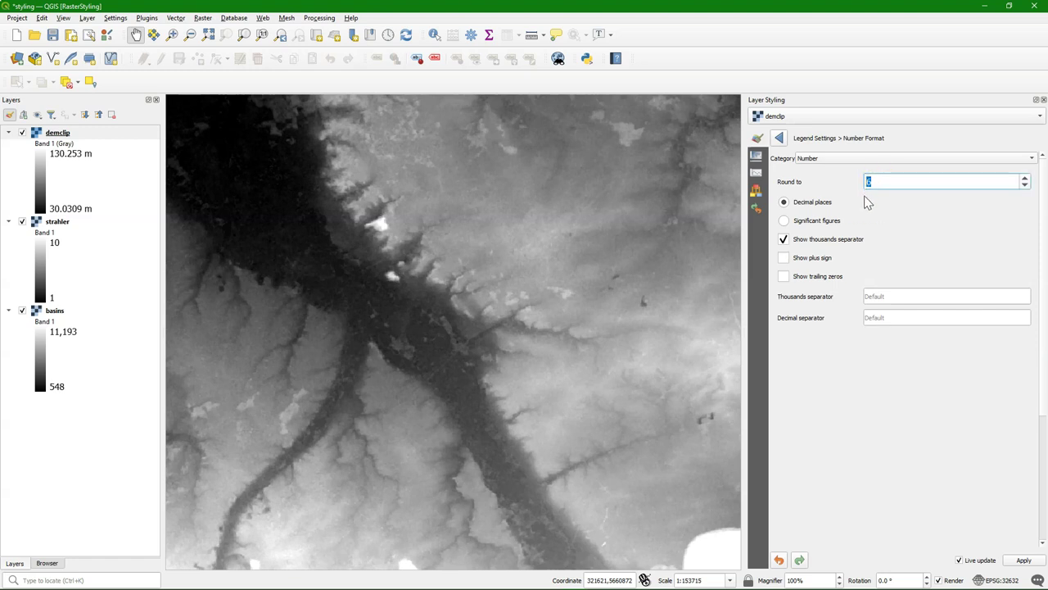
pyautogui.write('1')
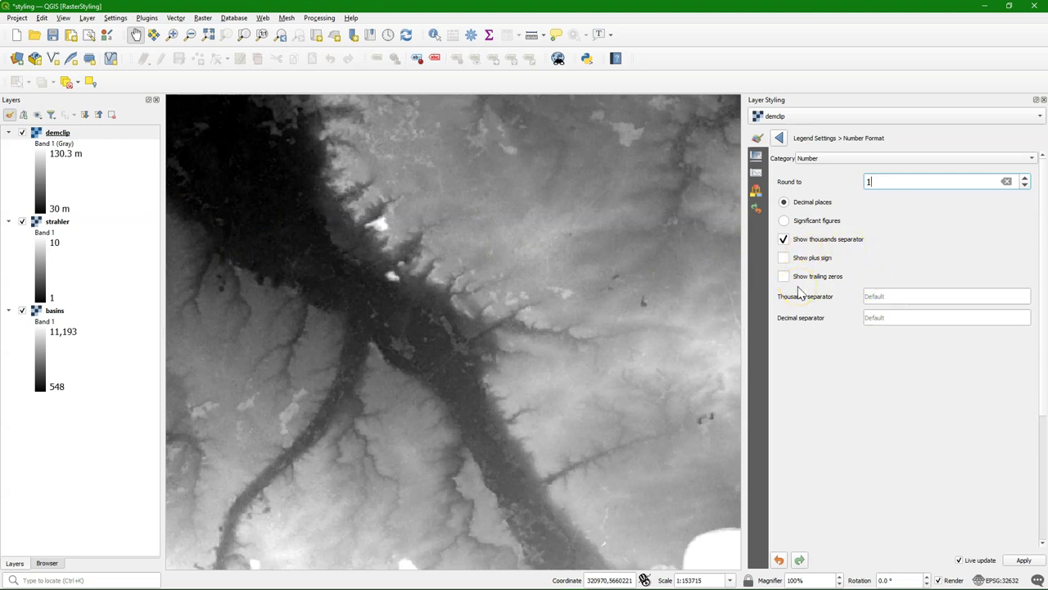
pyautogui.click(840, 158)
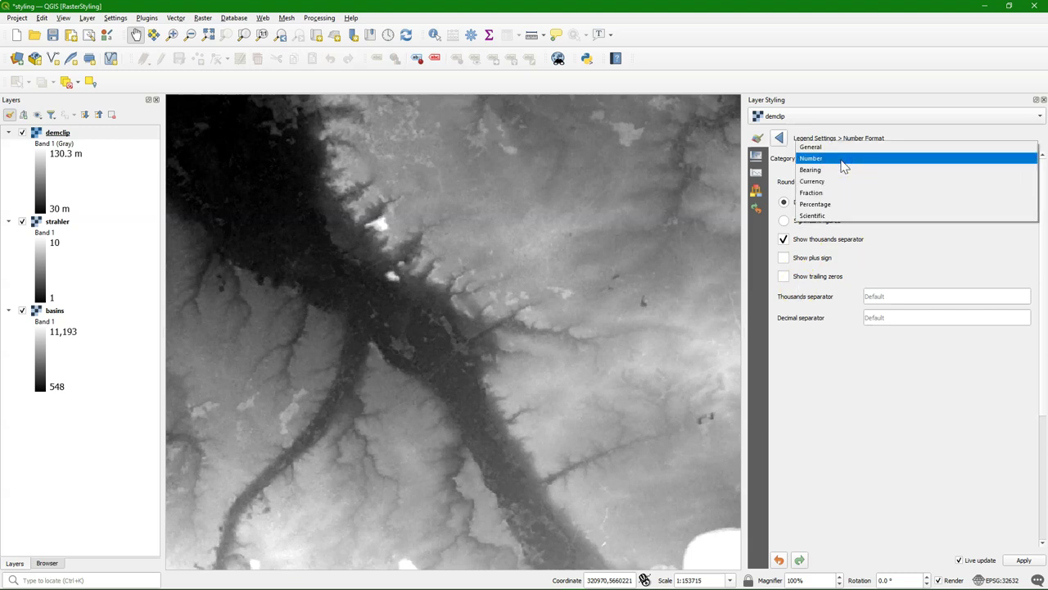
pyautogui.click(842, 160)
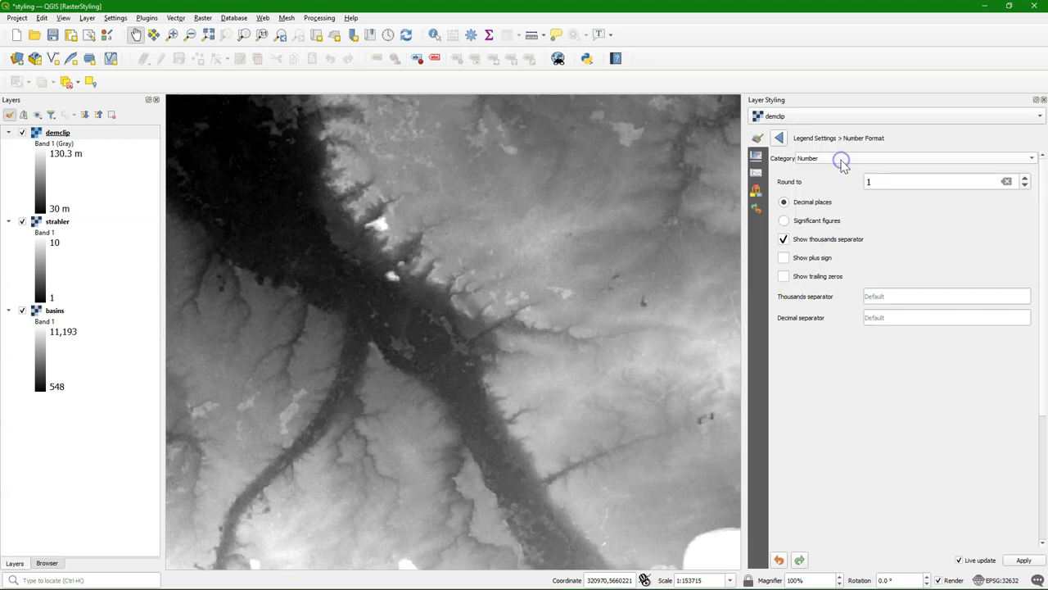
pyautogui.click(779, 138)
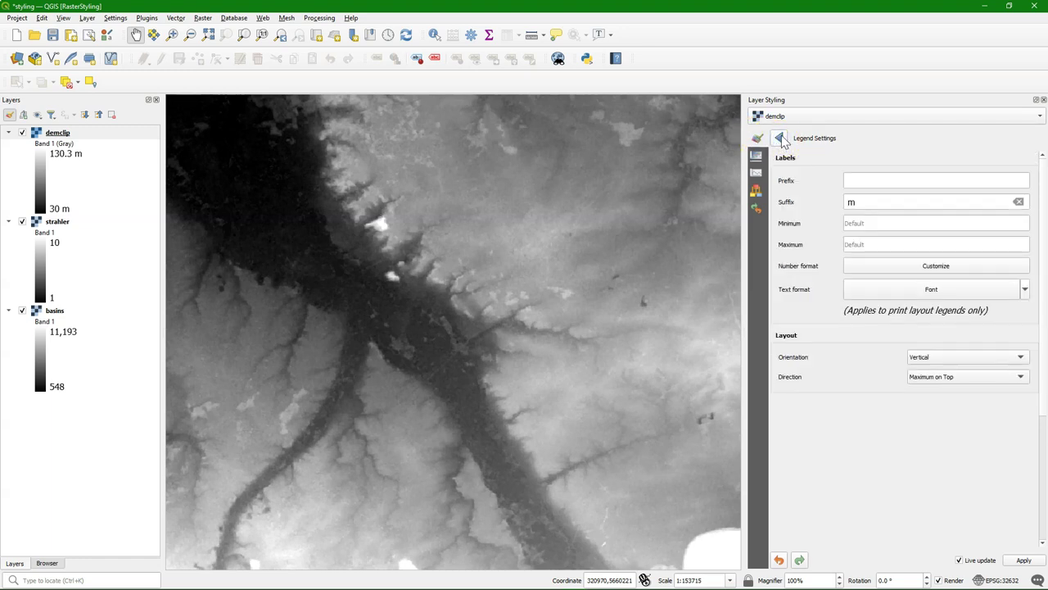
pyautogui.click(926, 356)
pyautogui.click(929, 360)
pyautogui.click(930, 374)
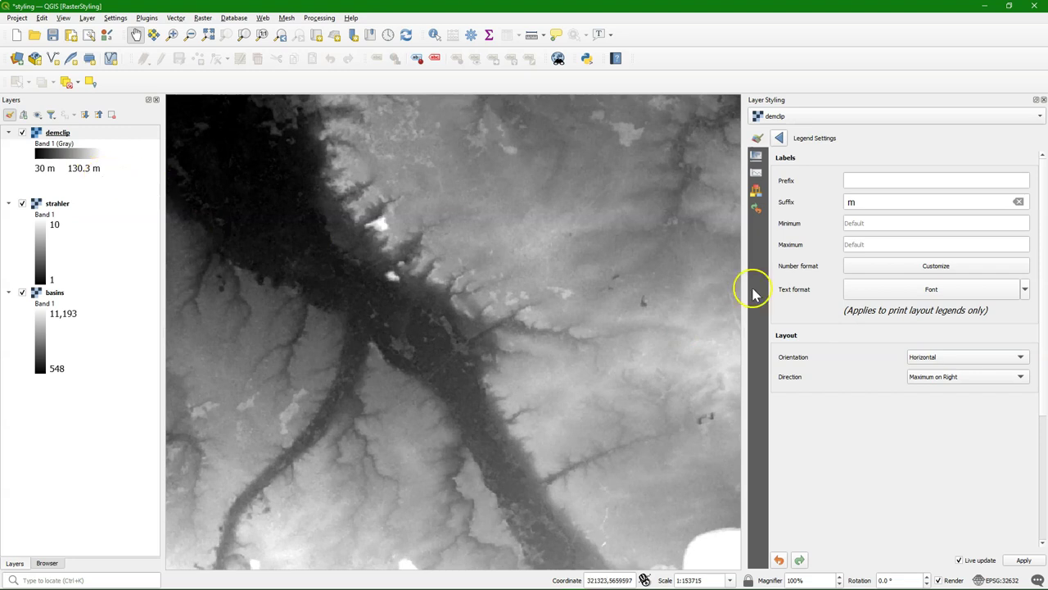
pyautogui.click(956, 359)
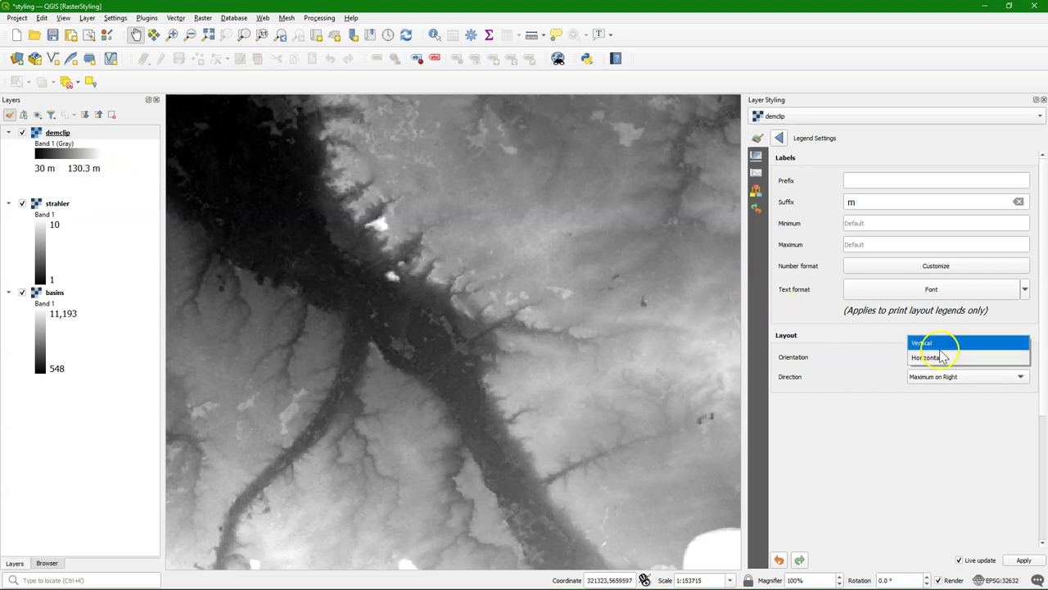
pyautogui.click(934, 343)
pyautogui.click(942, 378)
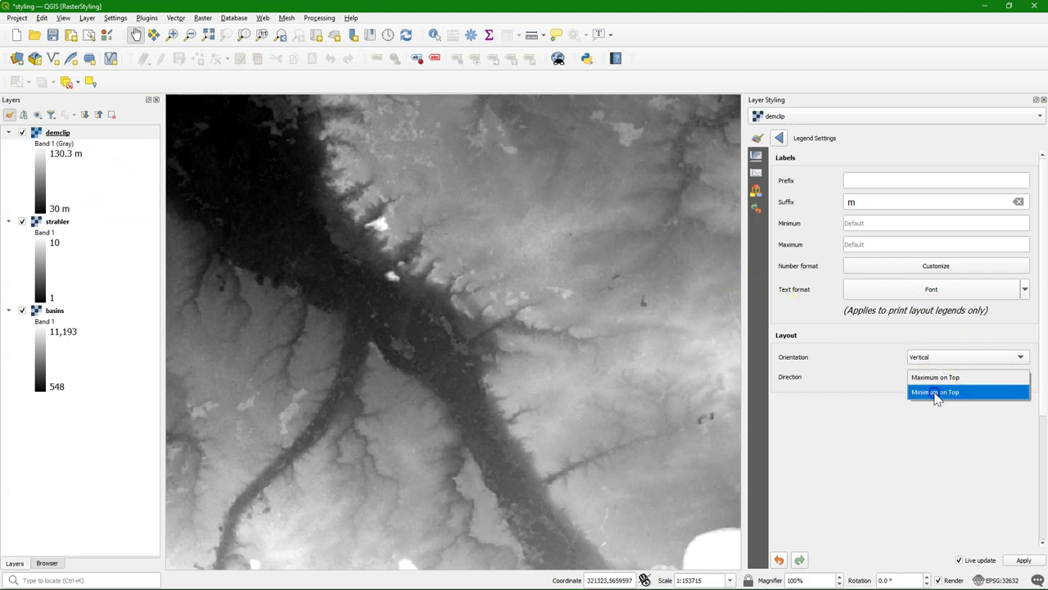
pyautogui.click(936, 391)
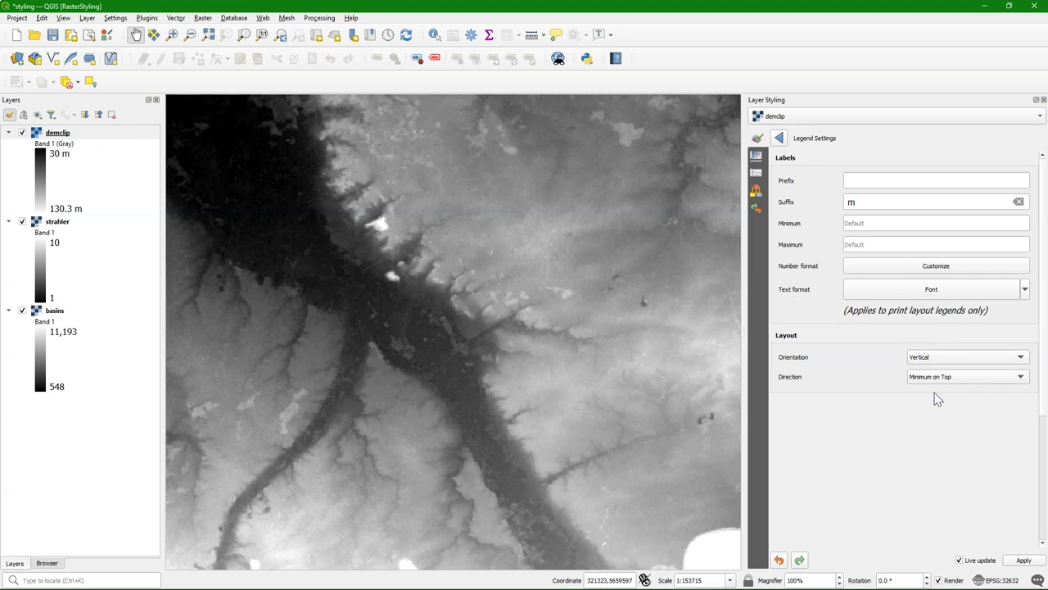
pyautogui.click(937, 380)
pyautogui.click(940, 362)
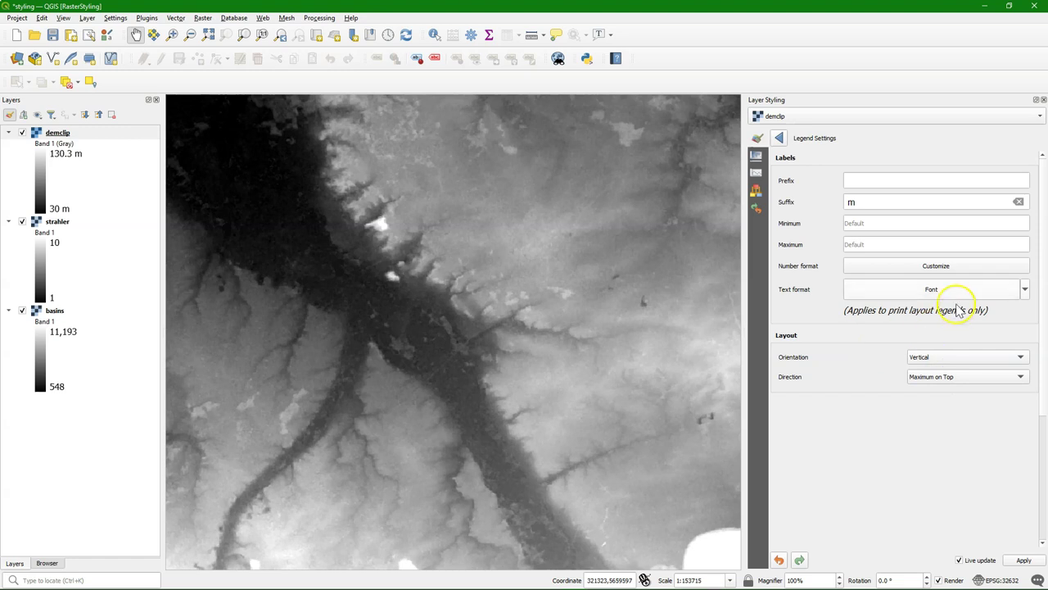
pyautogui.click(934, 289)
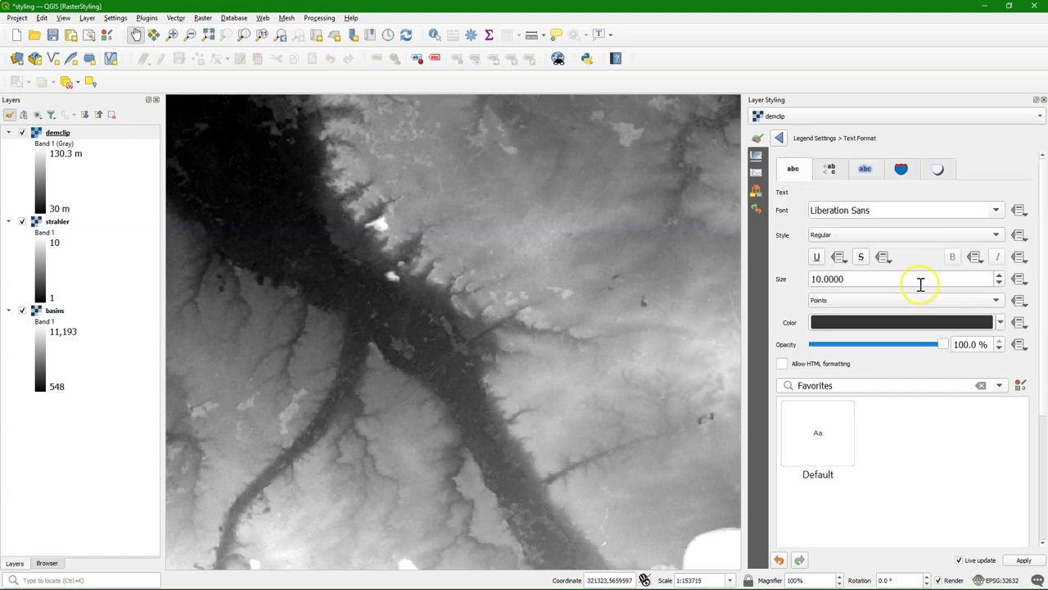
pyautogui.click(779, 138)
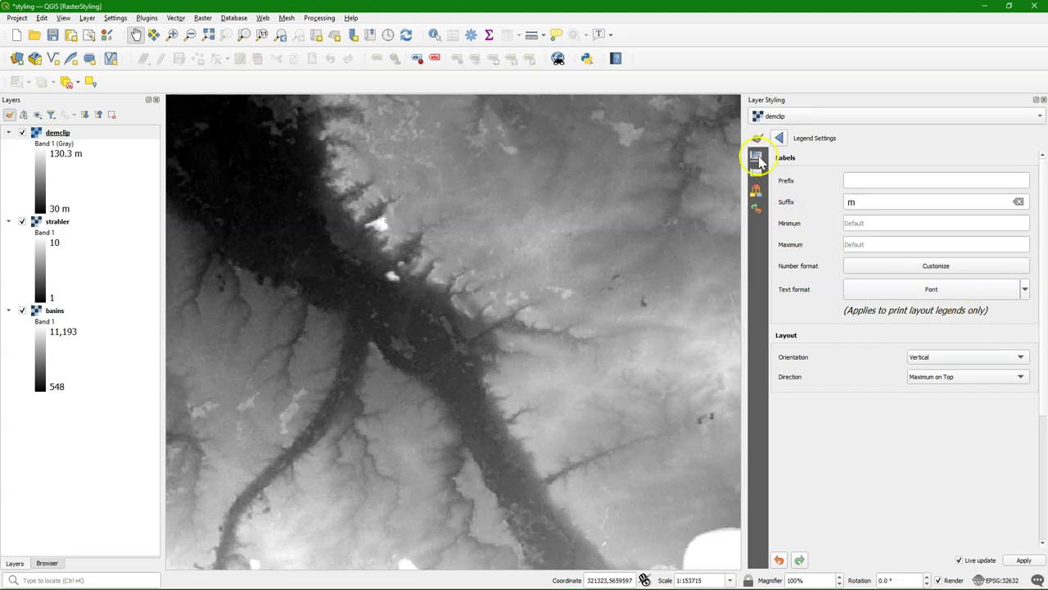
# Step: Colorize demclip with a blue tint and raise its gamma
pyautogui.click(779, 138)
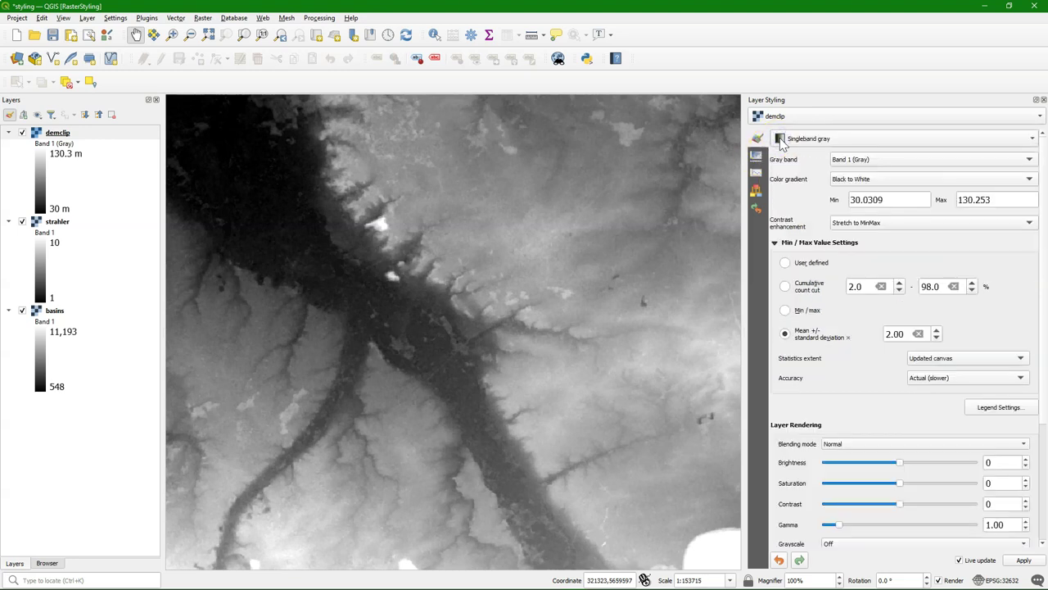
pyautogui.scroll(-2, 839, 375)
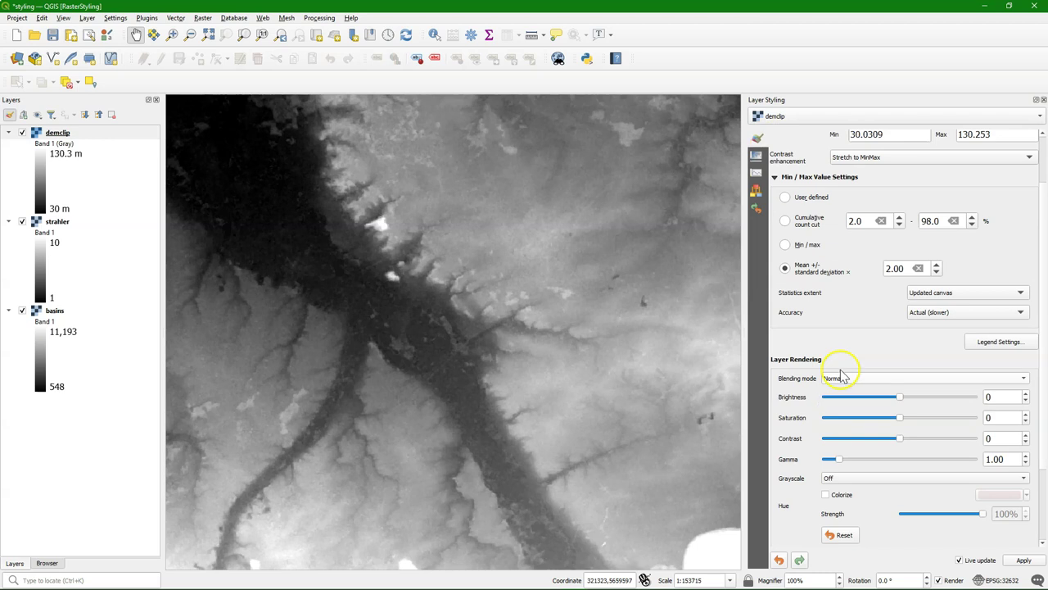
pyautogui.scroll(-2, 778, 385)
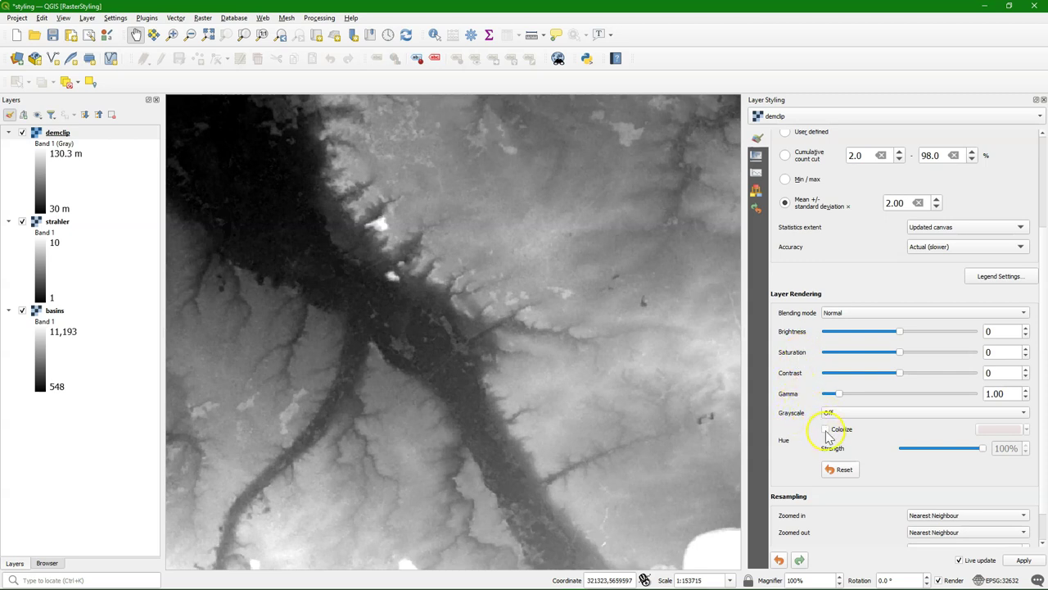
pyautogui.click(825, 430)
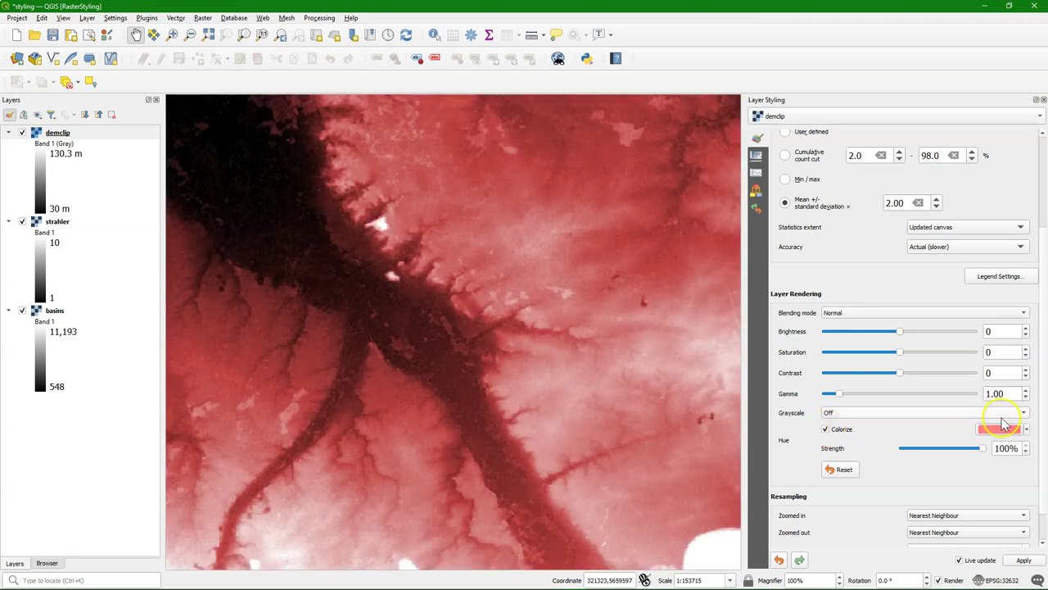
pyautogui.click(1025, 430)
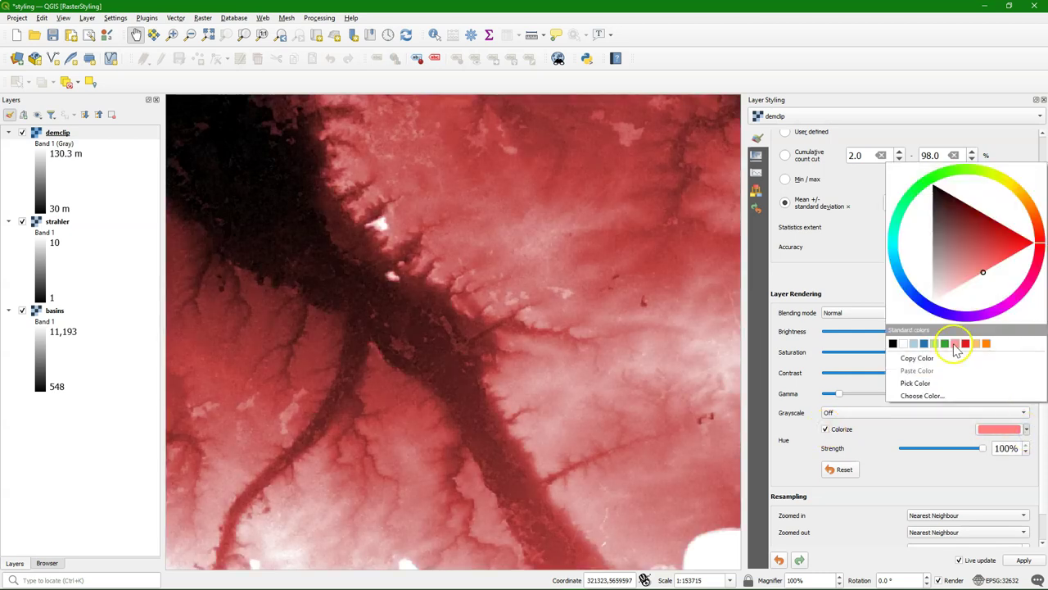
pyautogui.click(924, 343)
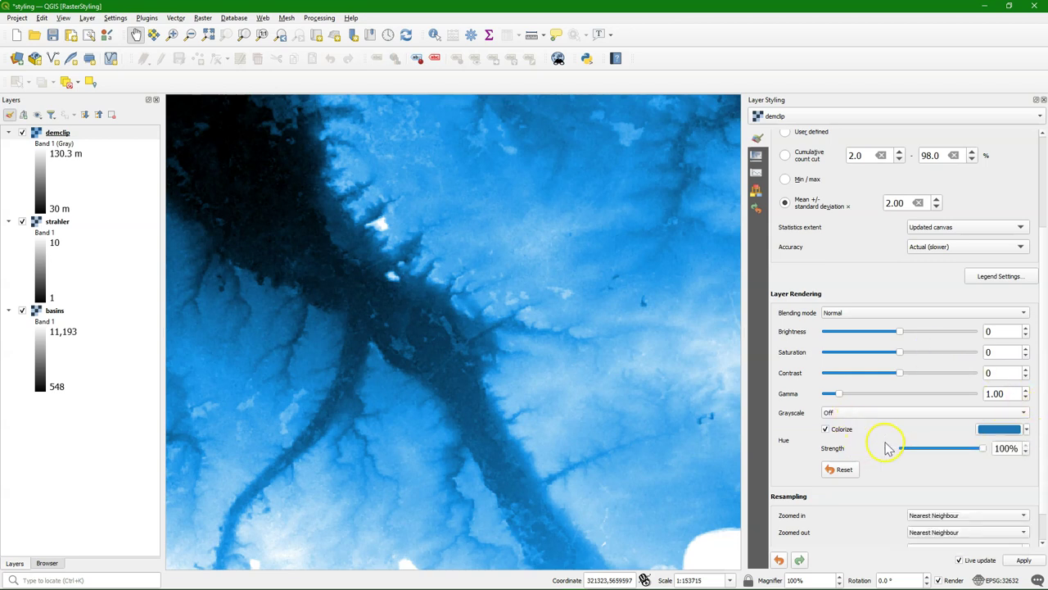
pyautogui.moveTo(837, 394)
pyautogui.mouseDown()
pyautogui.moveTo(893, 394)
pyautogui.moveTo(852, 397)
pyautogui.mouseUp()
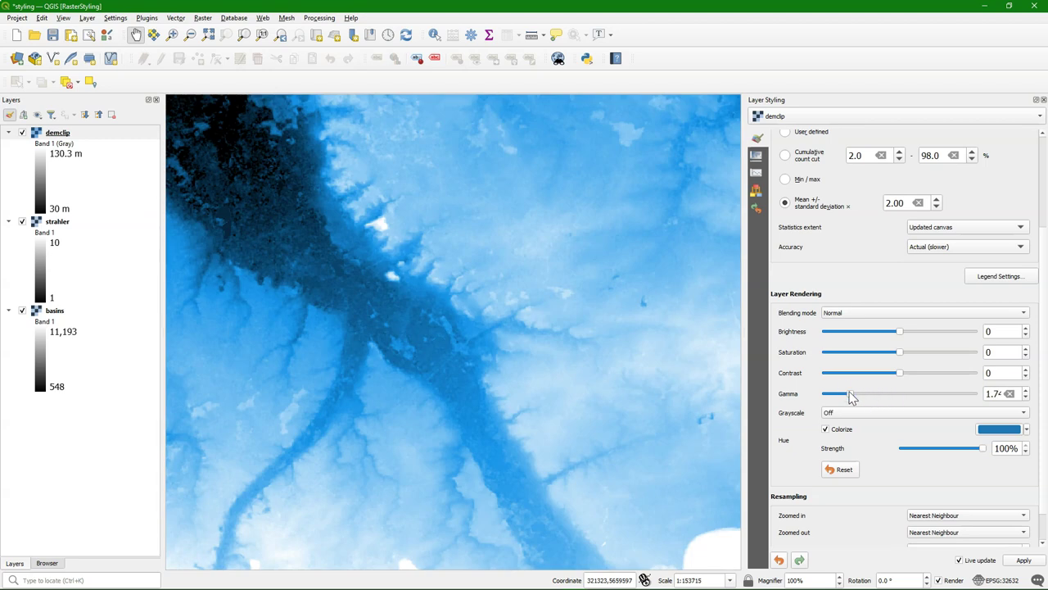
# Step: Reset the tint and gamma to defaults, then undo and redo the change
pyautogui.click(840, 469)
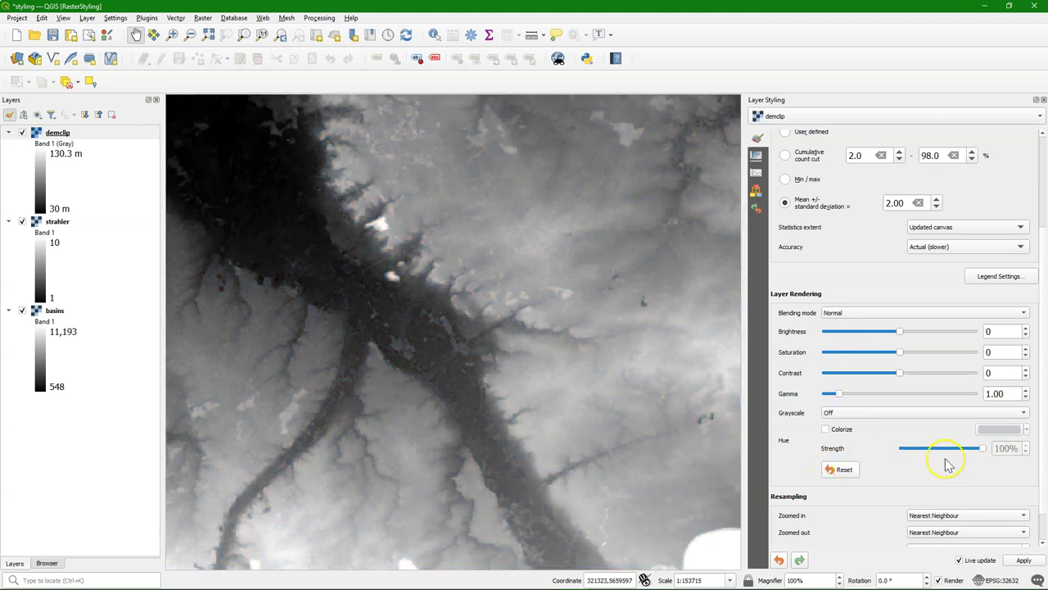
pyautogui.scroll(-2, 1044, 532)
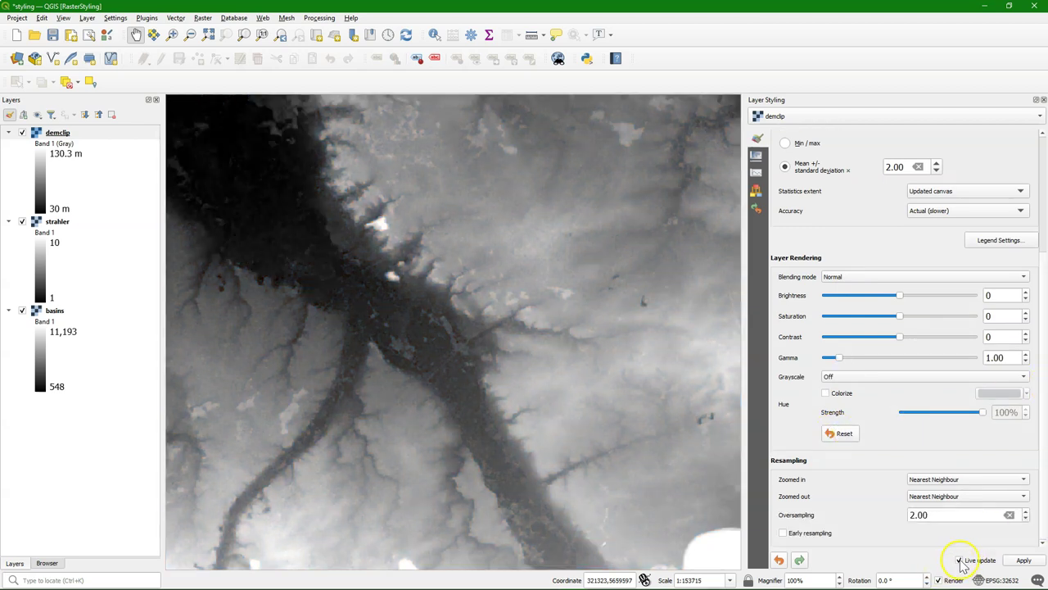
pyautogui.scroll(10, 1044, 475)
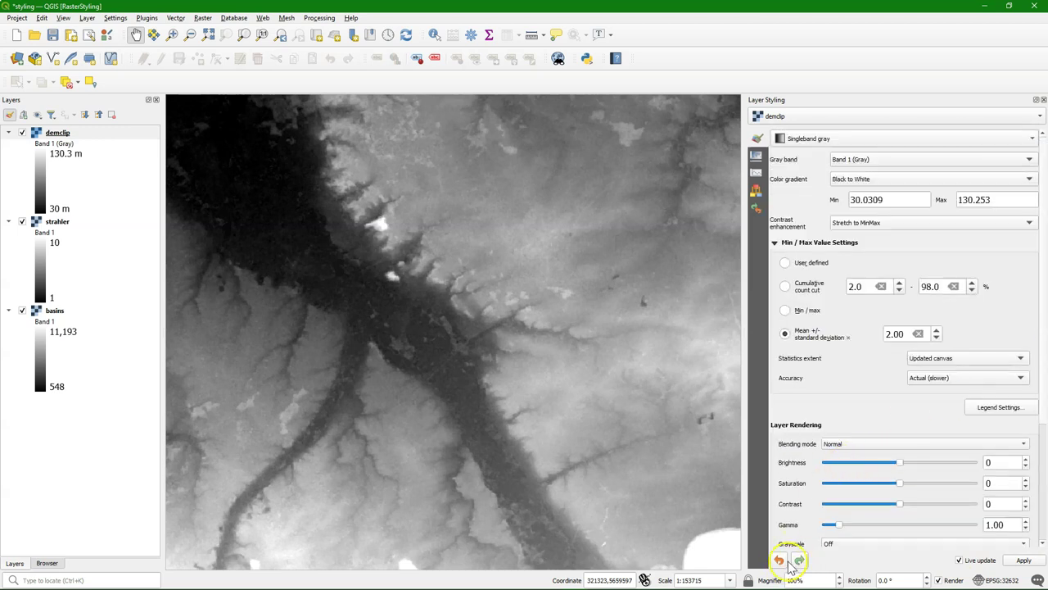
pyautogui.click(779, 561)
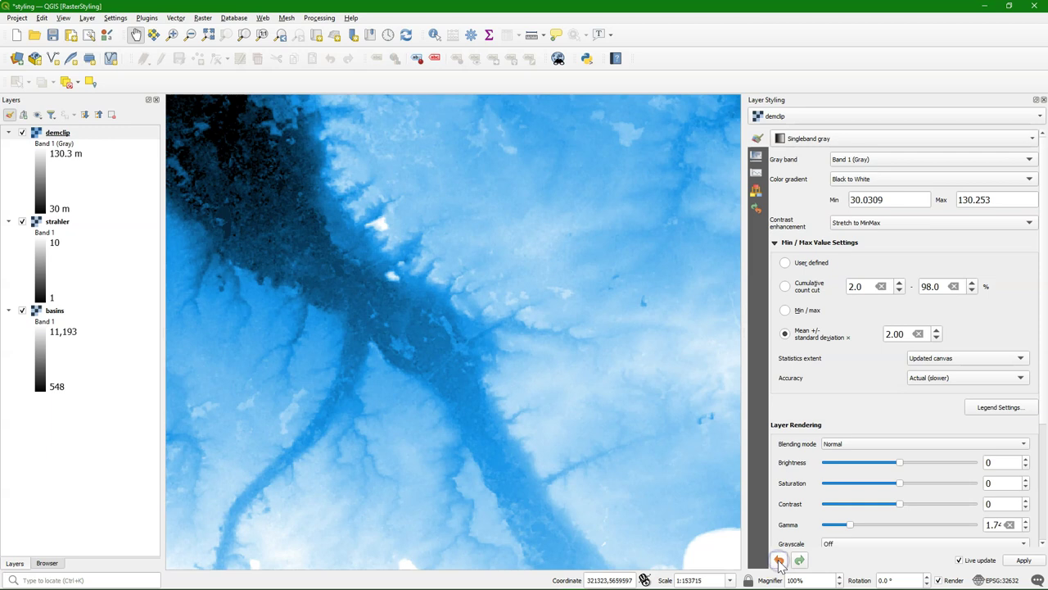
pyautogui.click(801, 561)
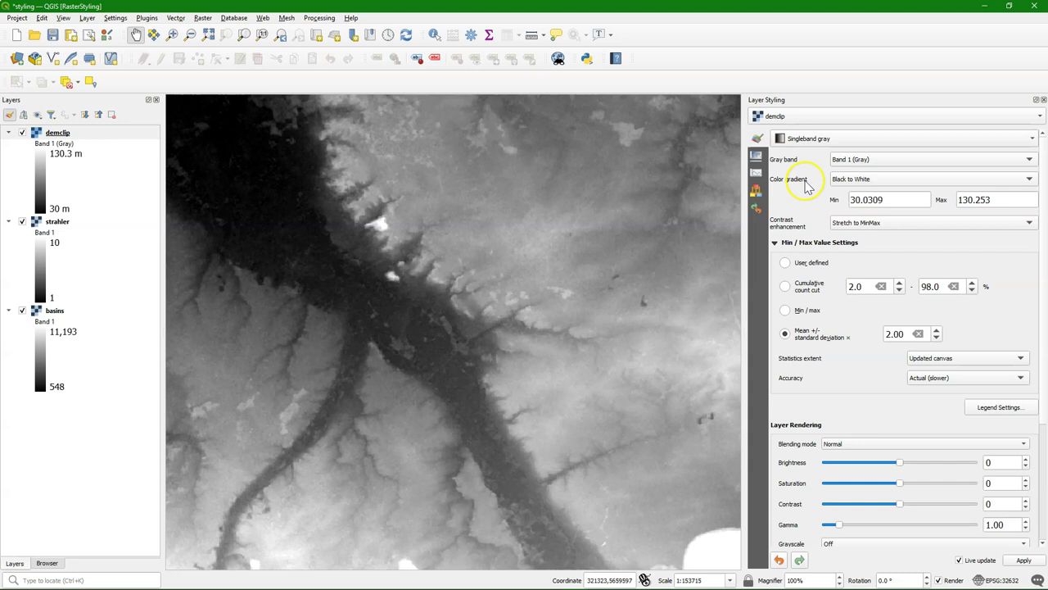
# Step: Render demclip as Singleband pseudocolor and zoom to the full layer extent
pyautogui.click(803, 139)
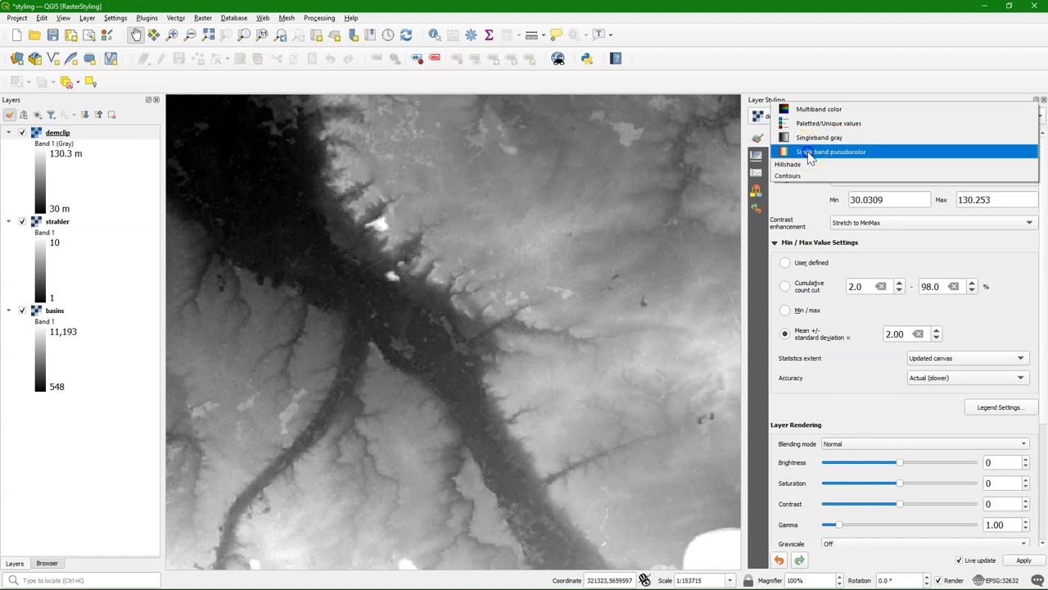
pyautogui.click(819, 151)
pyautogui.rightClick(59, 132)
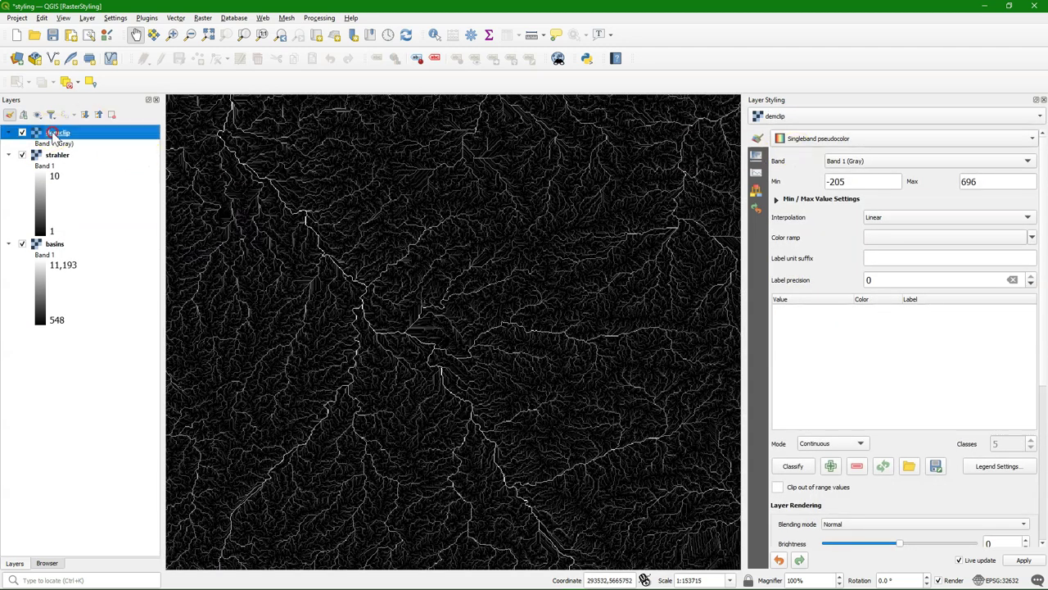
pyautogui.click(71, 141)
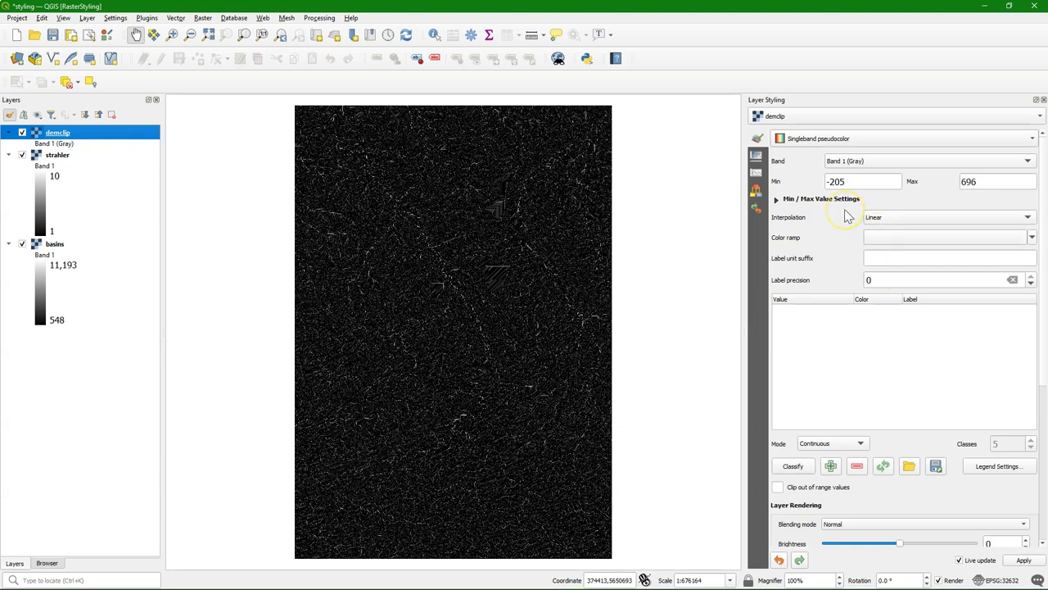
# Step: Apply the RdBu colour ramp inverted, so -205 is blue and 696 red
pyautogui.click(1032, 238)
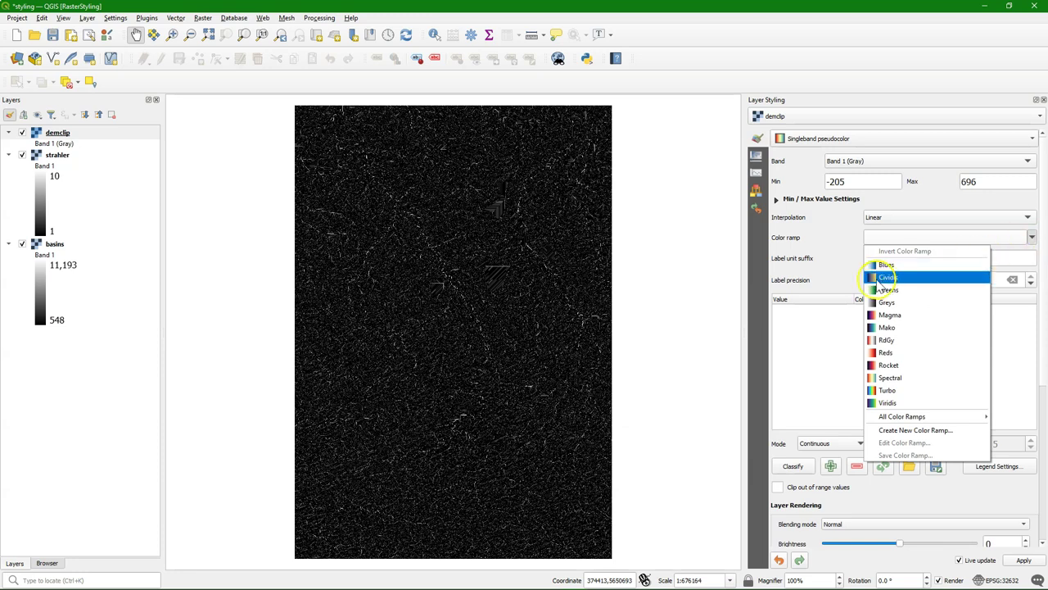
pyautogui.moveTo(891, 419)
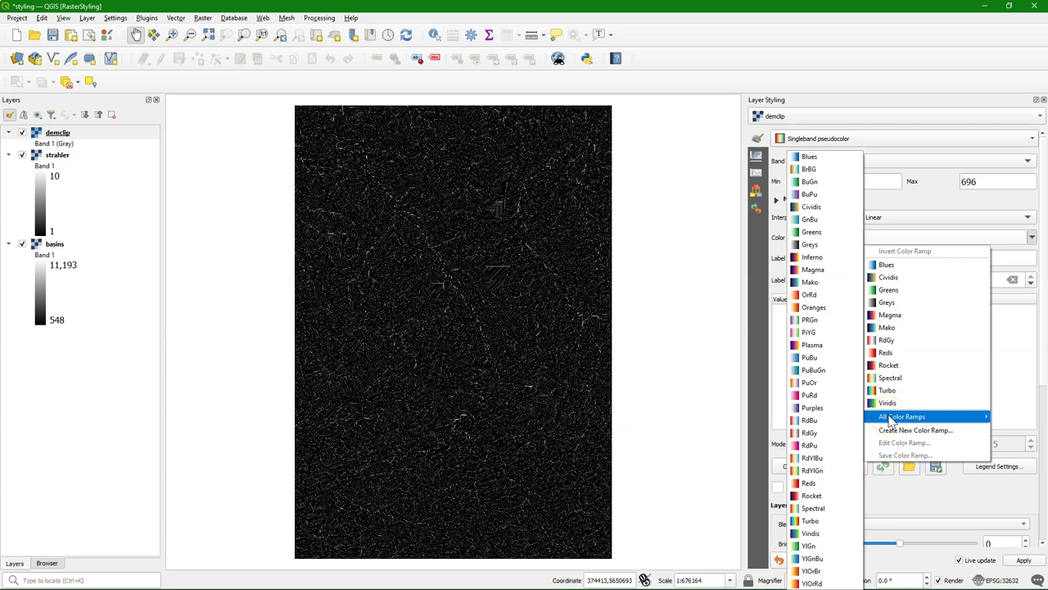
pyautogui.click(819, 419)
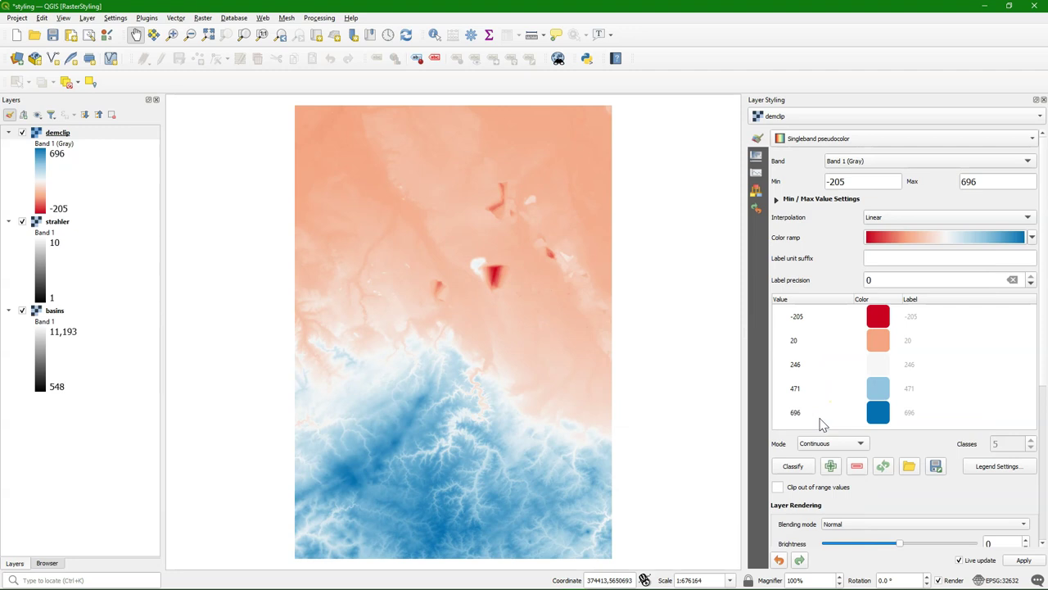
pyautogui.click(904, 236)
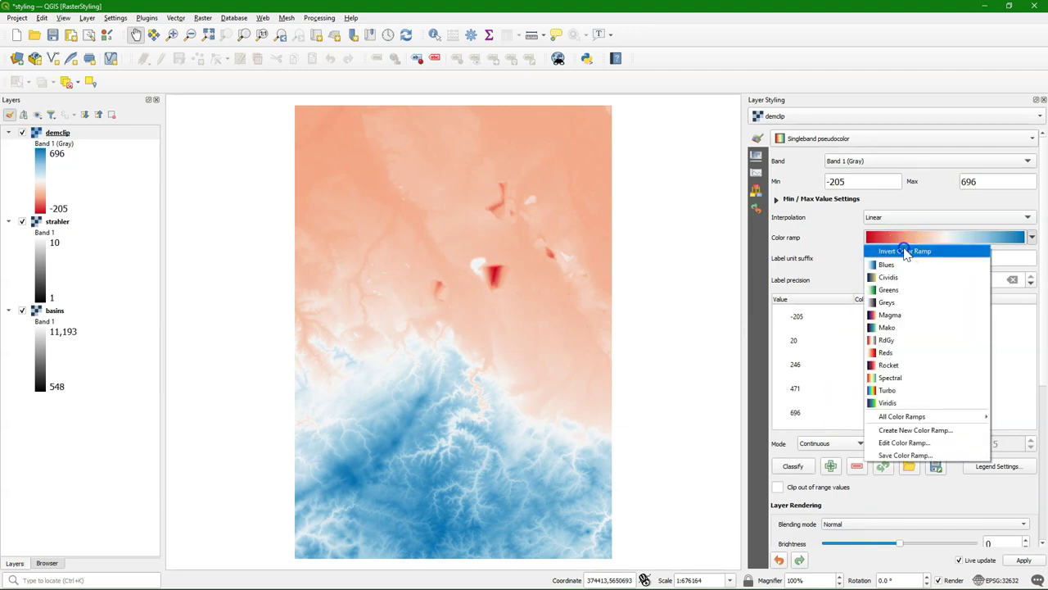
pyautogui.click(906, 251)
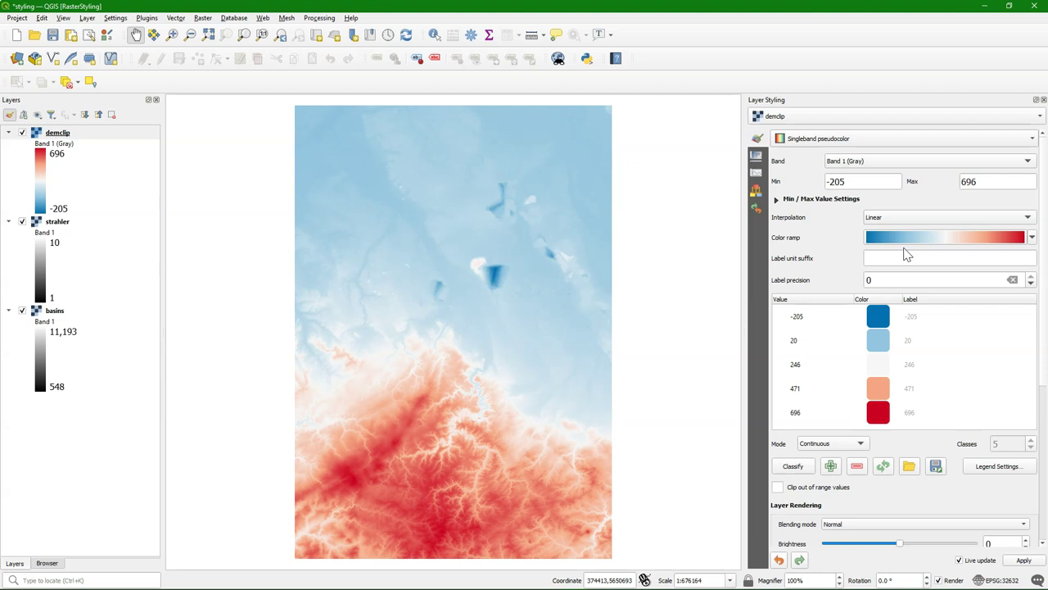
# Step: Keep the m label suffix and switch demclip's interpolation to Discrete, giving five classes
pyautogui.click(896, 257)
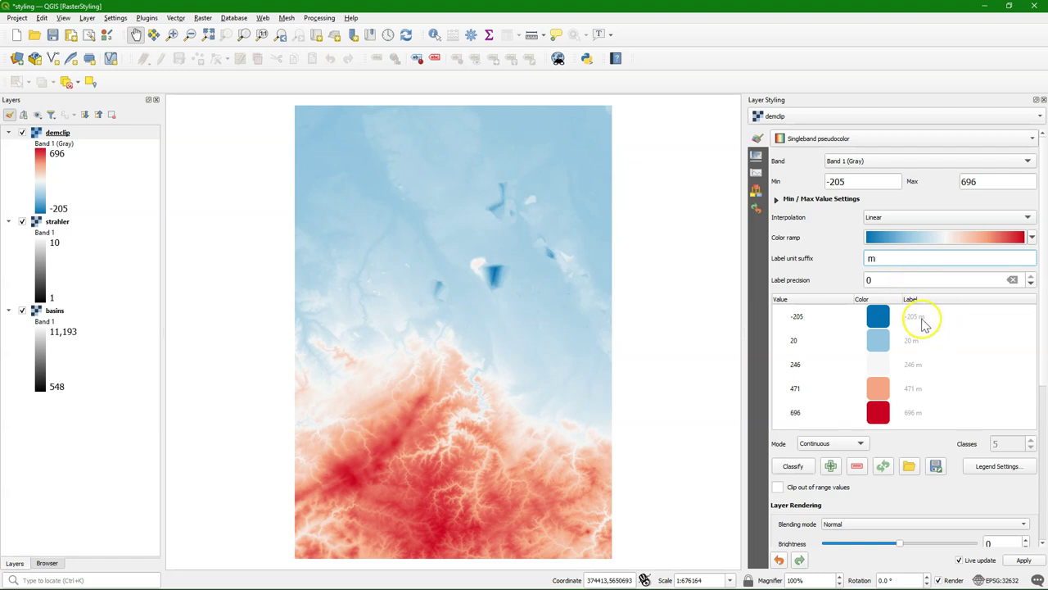
pyautogui.click(841, 282)
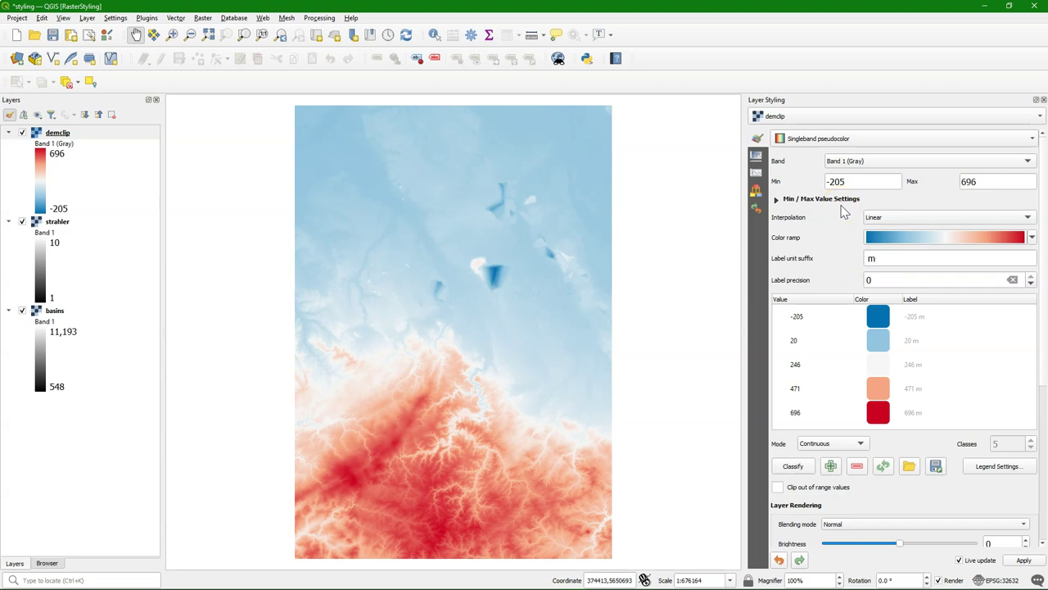
pyautogui.click(881, 218)
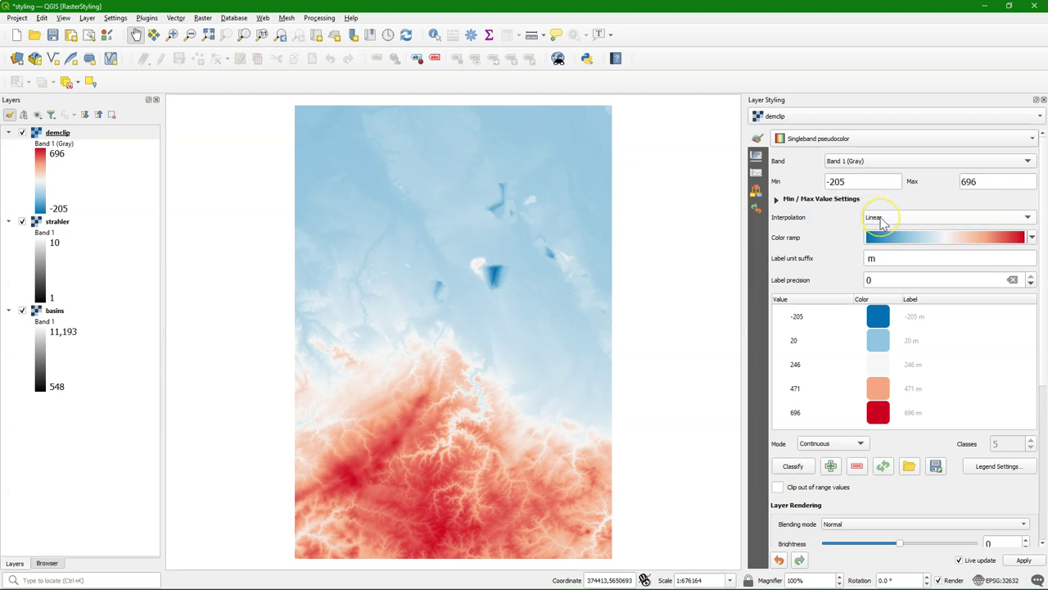
pyautogui.click(881, 219)
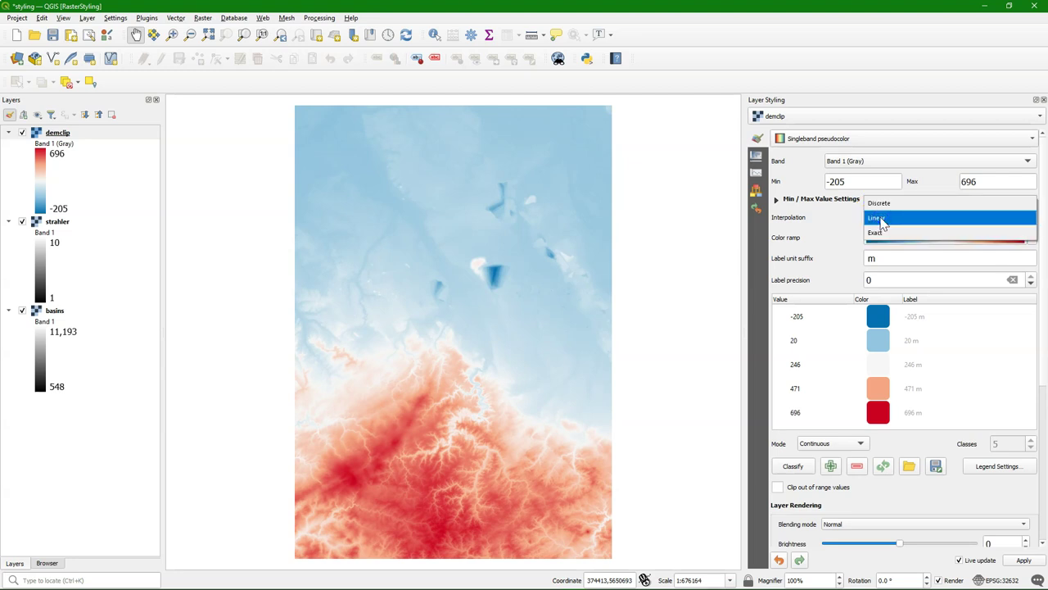
pyautogui.click(885, 204)
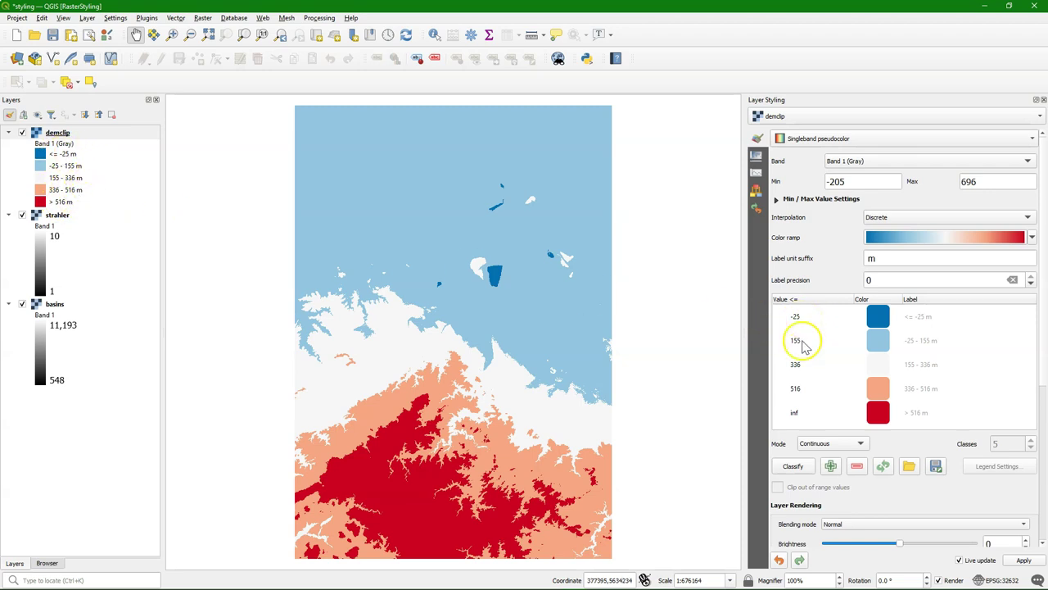
# Step: Change demclip's class breaks from 155, 336, 516 to 100, 300, 500
pyautogui.doubleClick(800, 340)
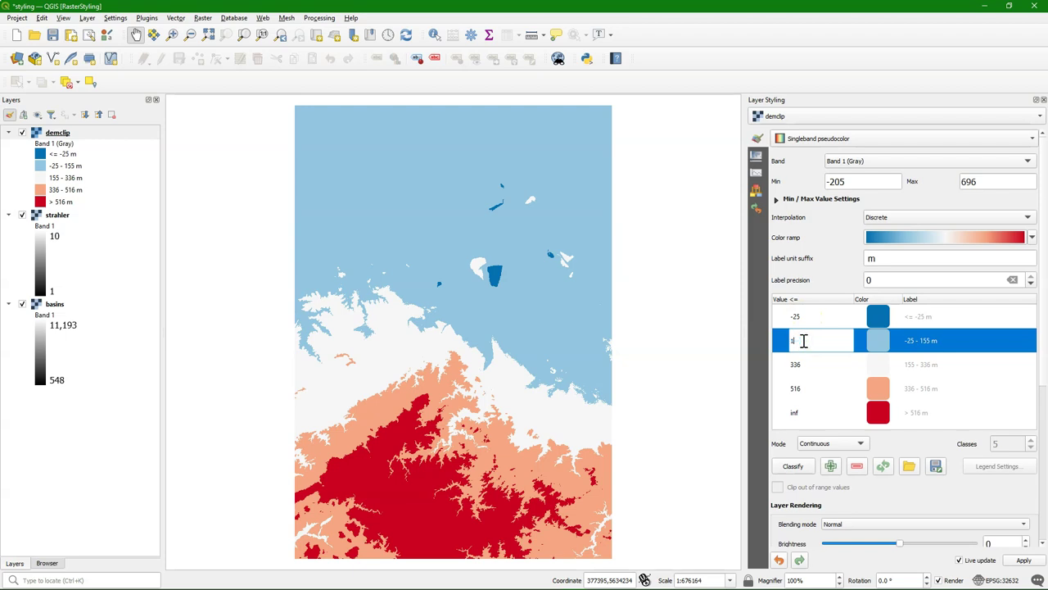
pyautogui.write('100')
pyautogui.doubleClick(811, 364)
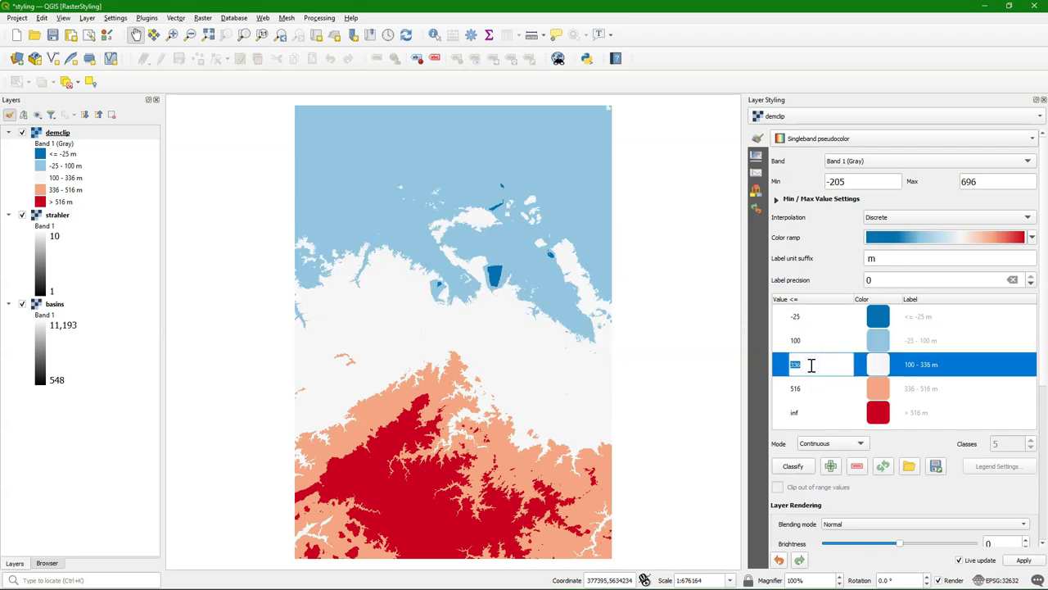
pyautogui.write('300')
pyautogui.doubleClick(799, 388)
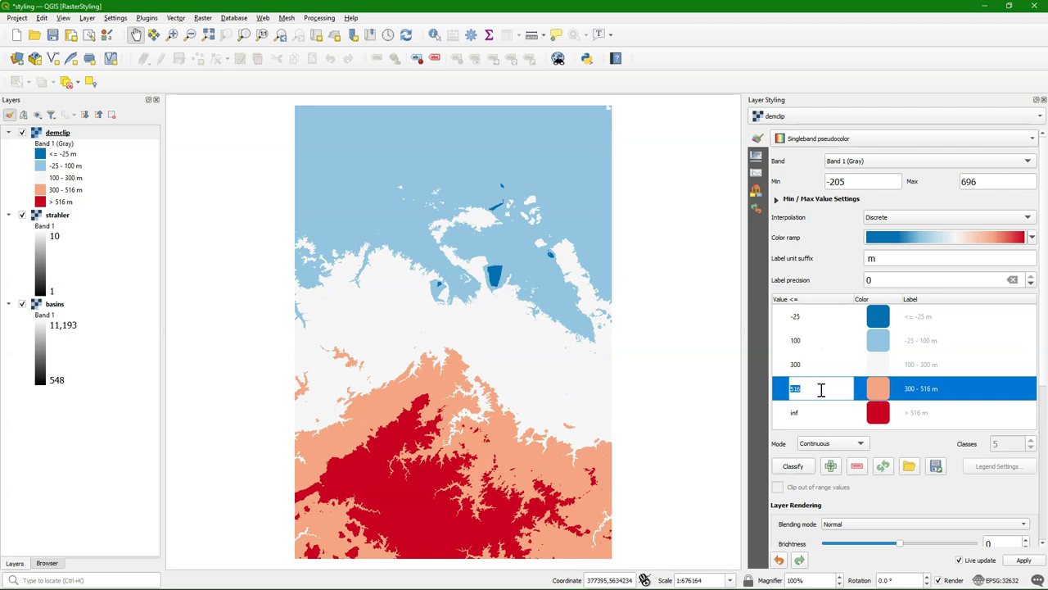
pyautogui.write('500')
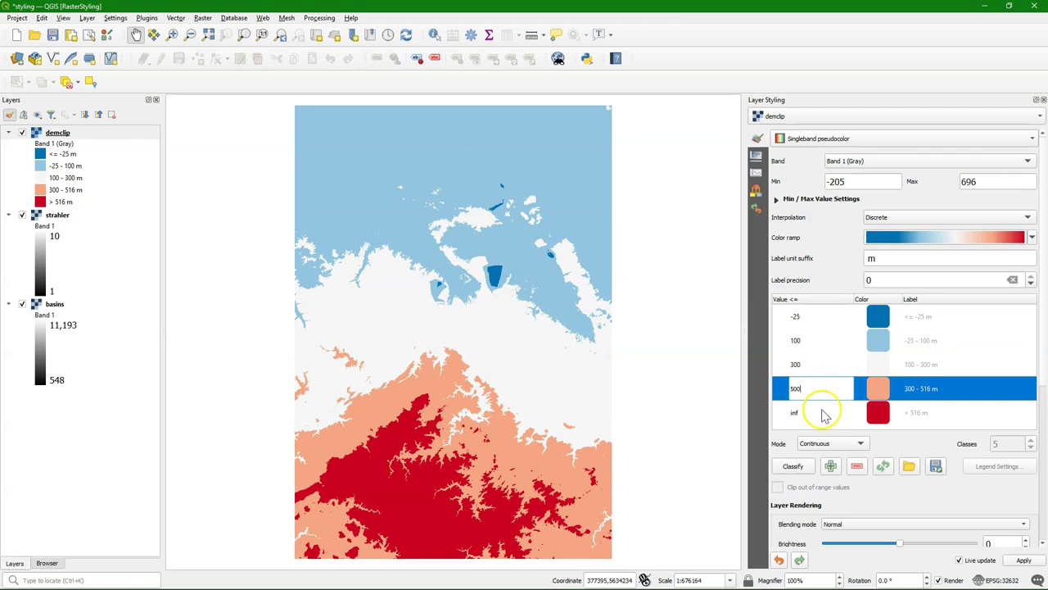
pyautogui.click(824, 418)
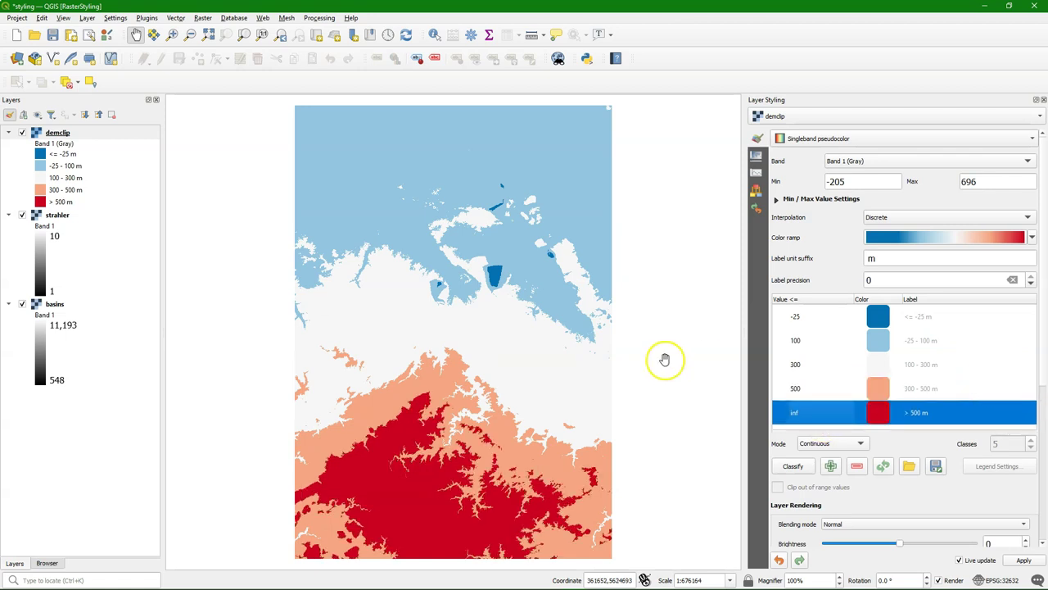
# Step: Try Equal Interval classification, raising classes to 7 and back to 5
pyautogui.click(860, 444)
pyautogui.click(848, 459)
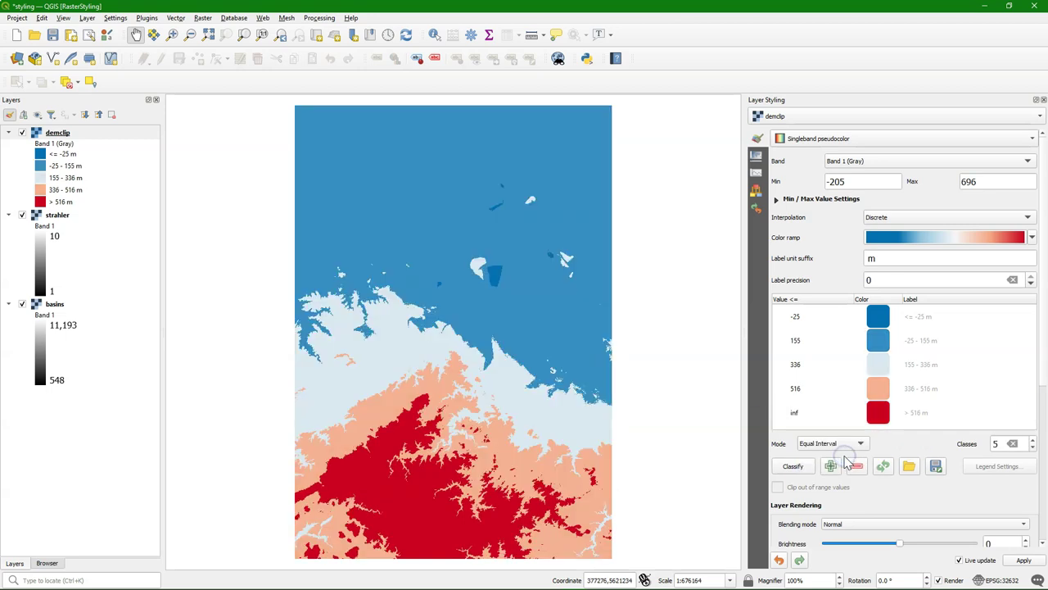
pyautogui.click(1032, 440)
pyautogui.click(1032, 440)
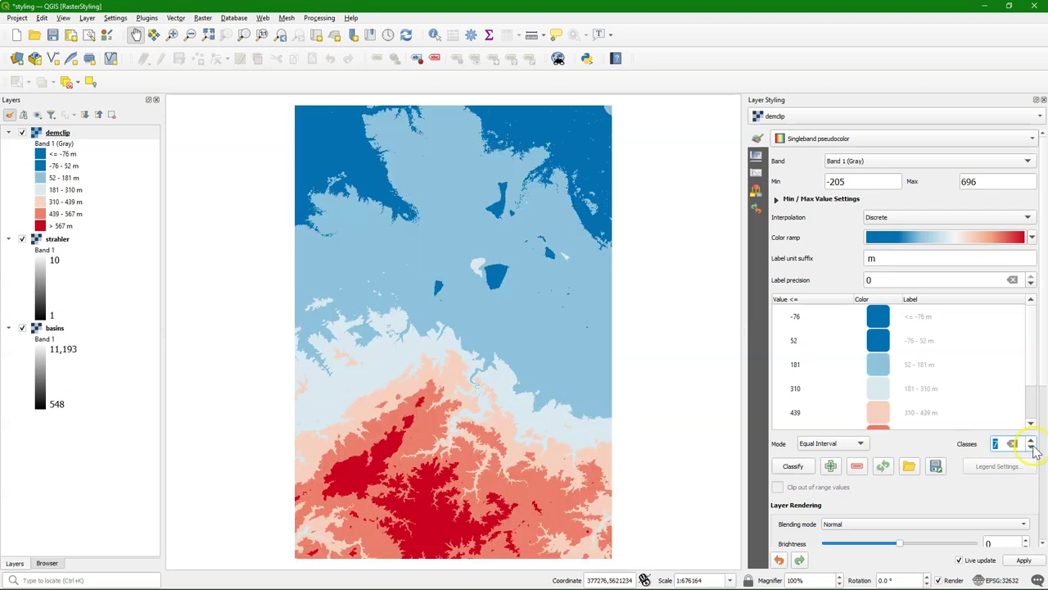
pyautogui.click(1032, 448)
pyautogui.click(1033, 448)
# Step: Classify demclip by Quantile into 7 classes, from ≤ 53 m to > 509 m
pyautogui.click(860, 443)
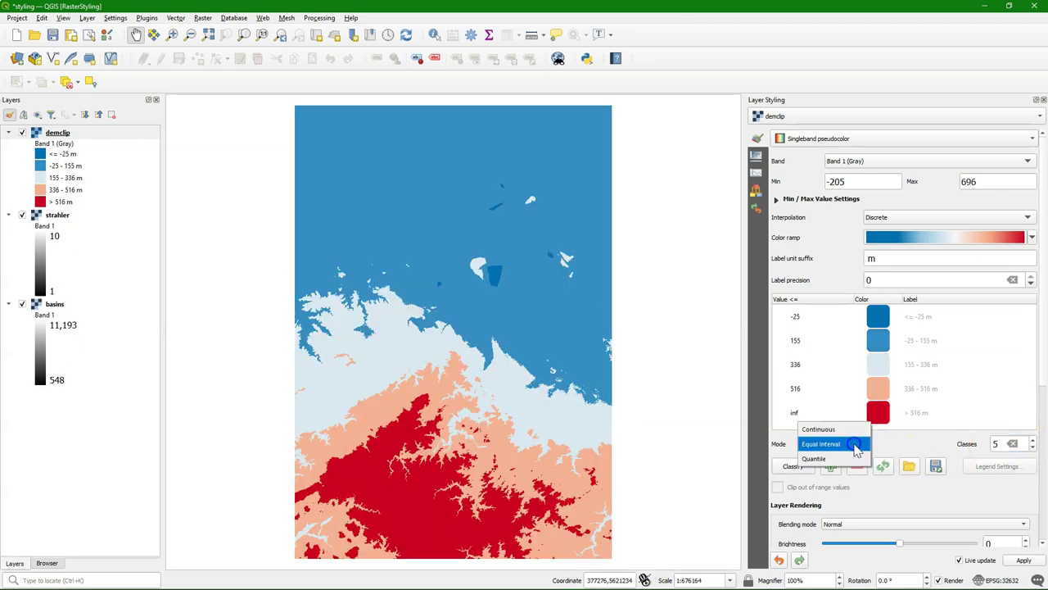
pyautogui.click(813, 458)
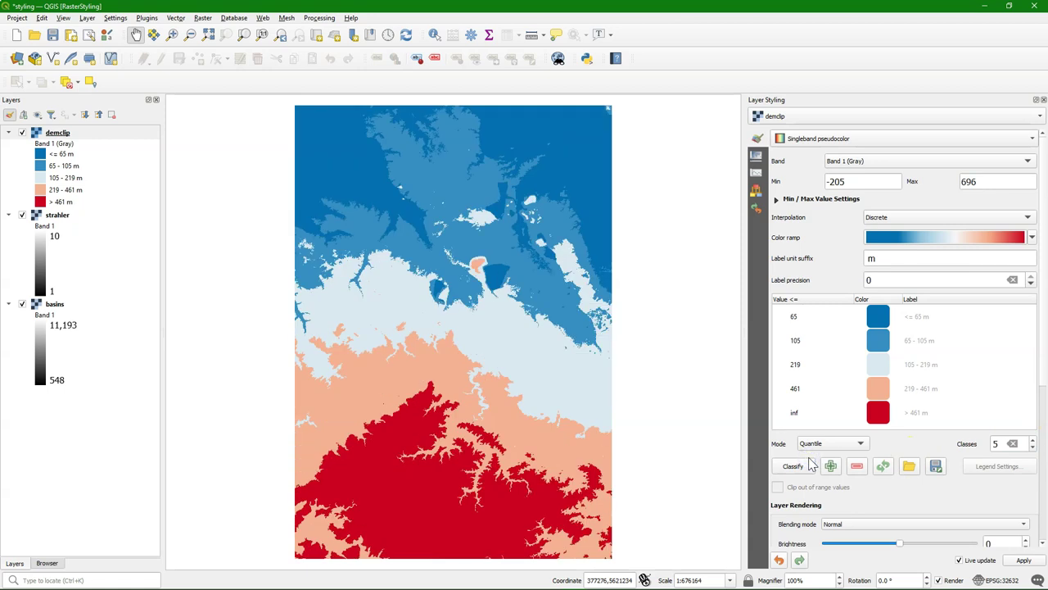
pyautogui.click(1033, 439)
pyautogui.click(1032, 440)
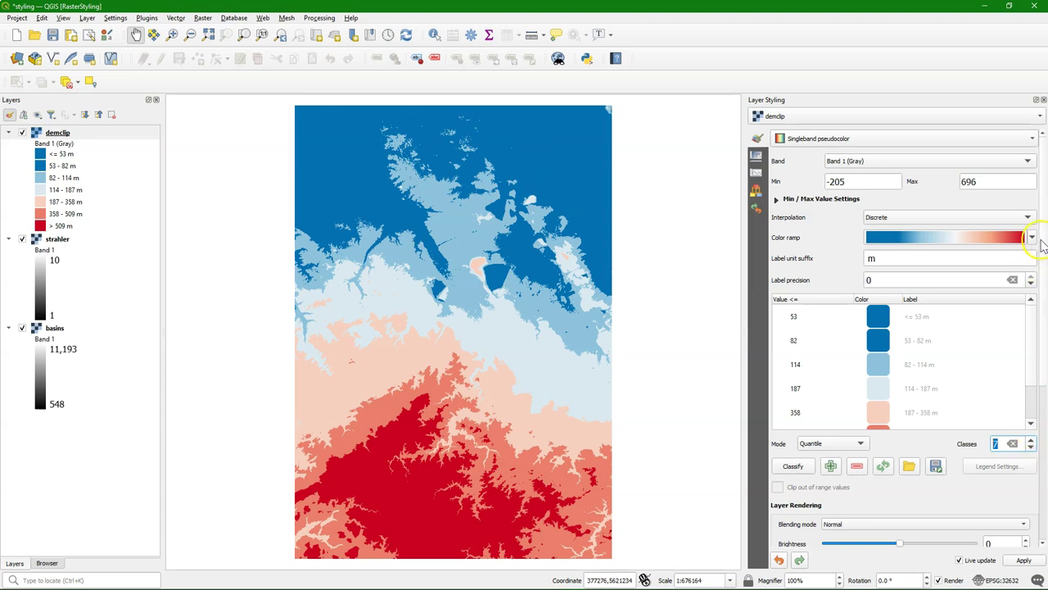
# Step: Switch demclip's interpolation to Exact, then back to Linear for a smooth -205 to 696 gradient
pyautogui.click(1027, 217)
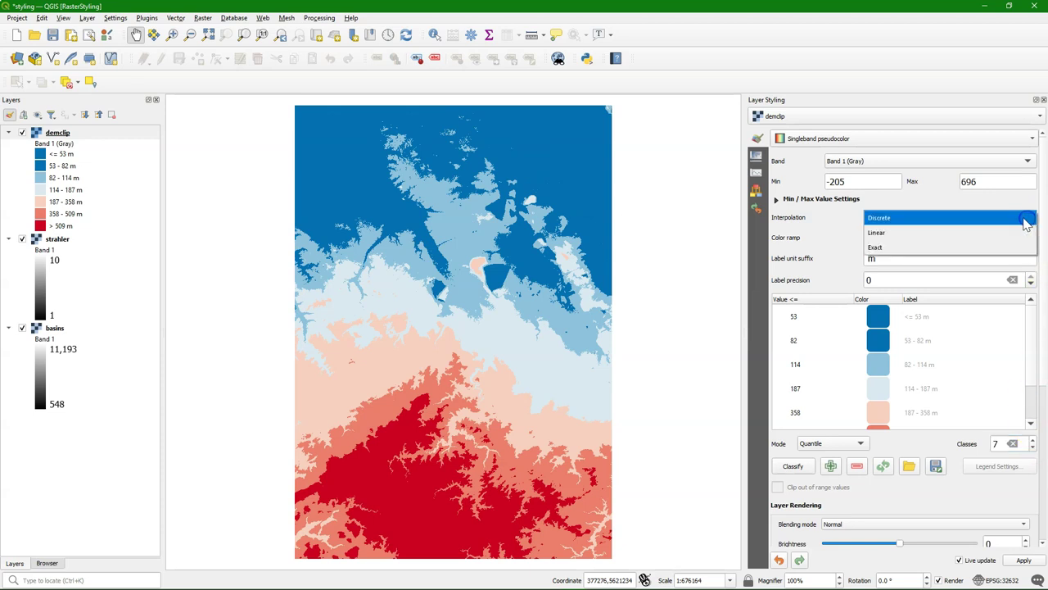
pyautogui.click(878, 245)
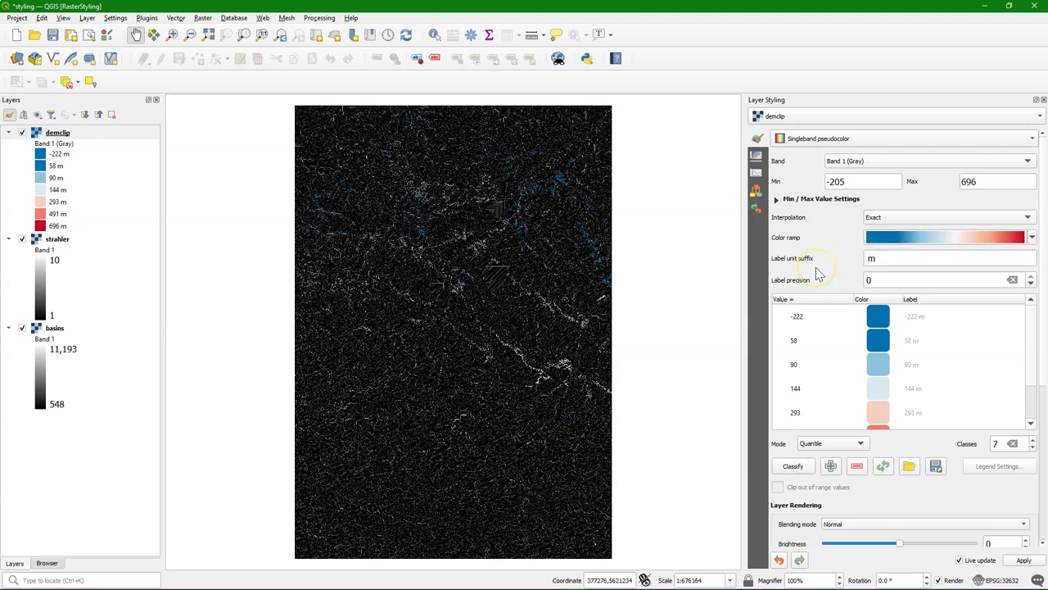
pyautogui.click(926, 218)
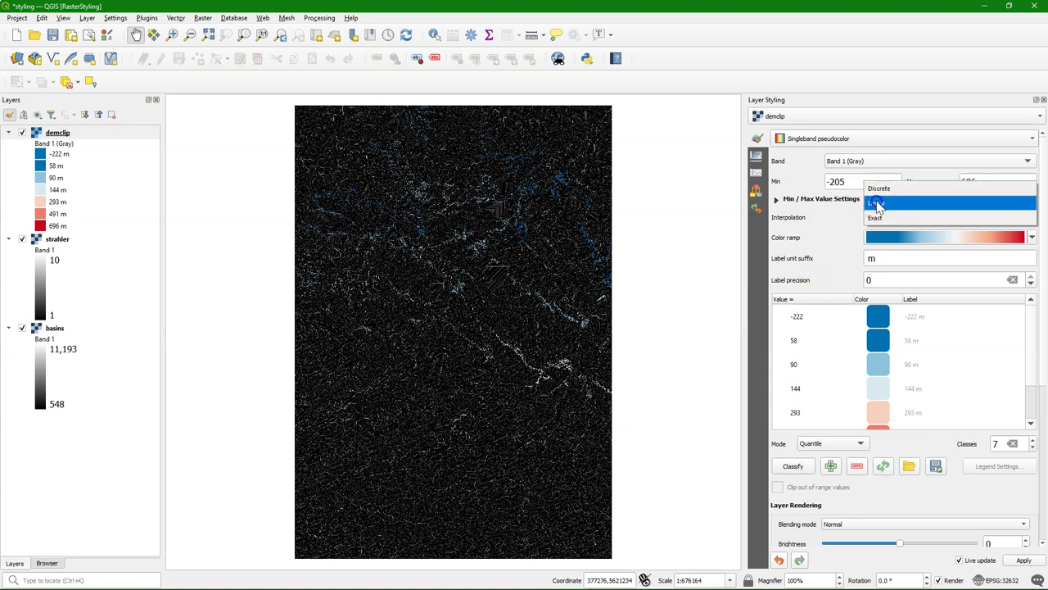
pyautogui.click(876, 203)
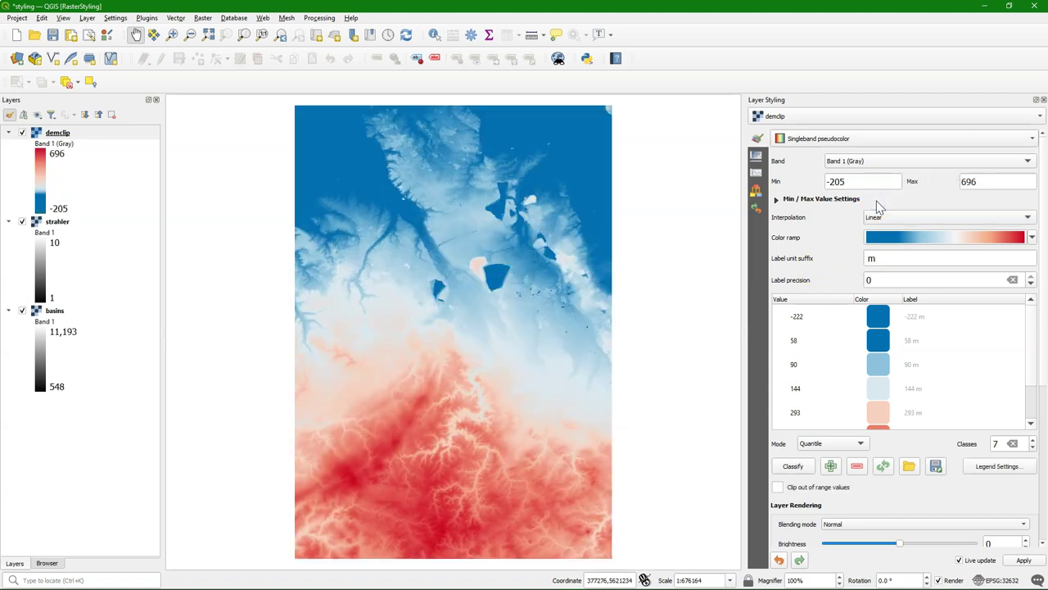
pyautogui.click(1032, 238)
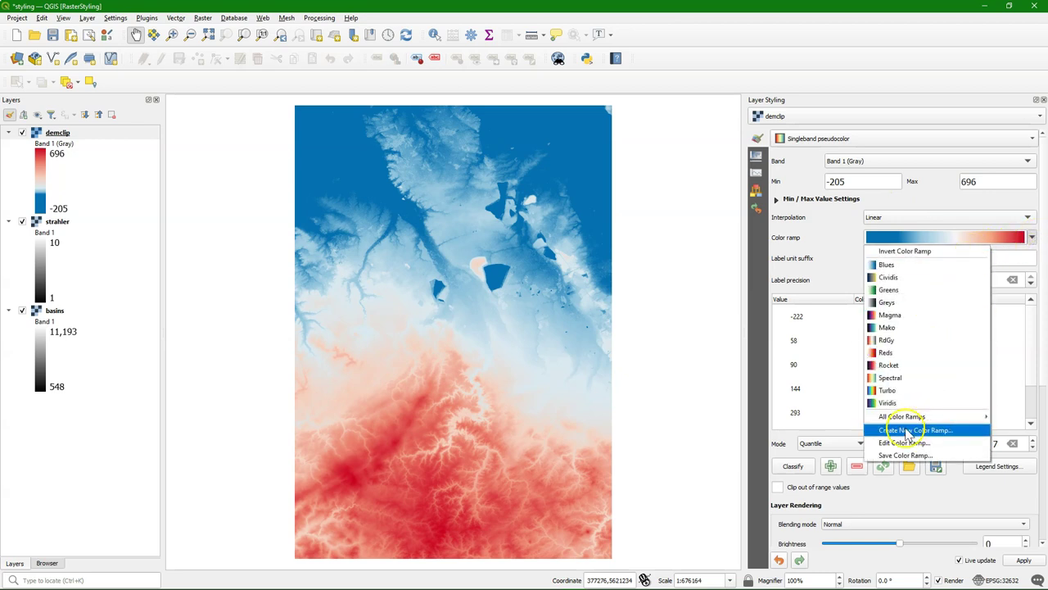
# Step: Edit demclip's colour ramp: make the 20% stop purple (hue 260°) and move the light-blue stop to ~38%
pyautogui.click(905, 443)
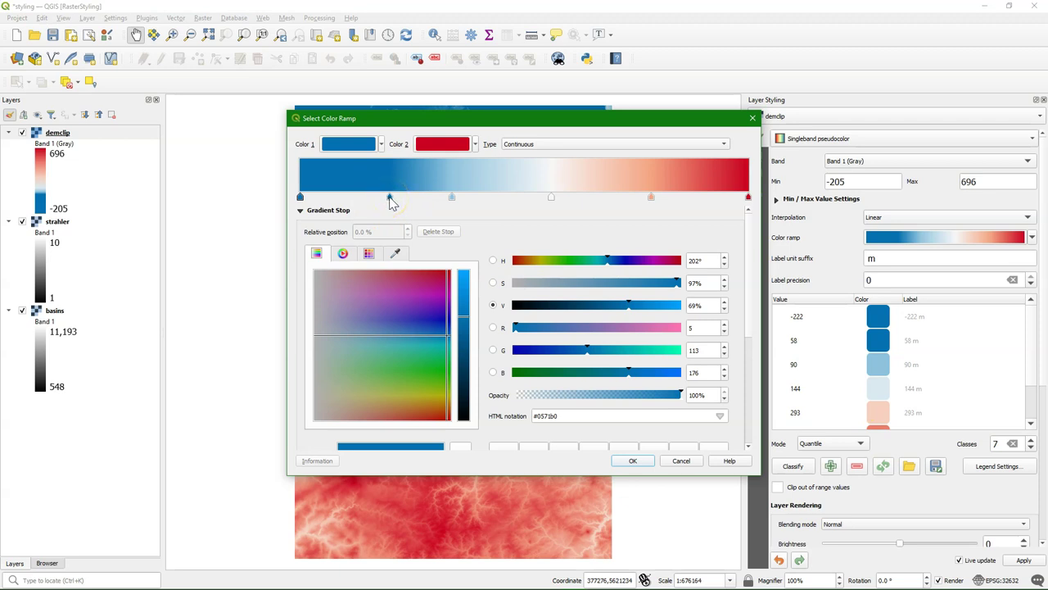
pyautogui.click(390, 199)
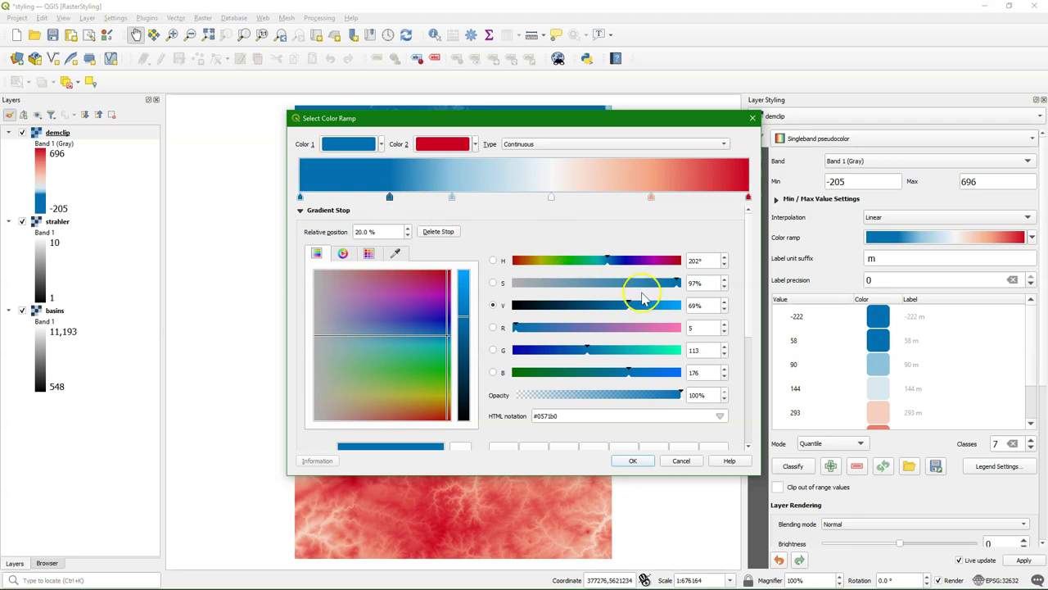
pyautogui.click(634, 262)
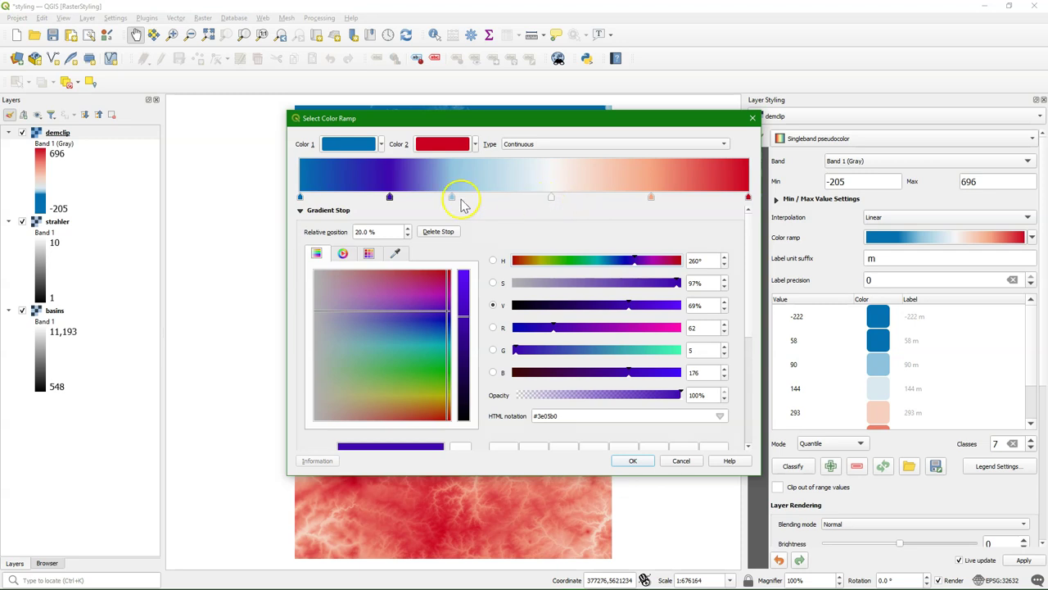
pyautogui.moveTo(451, 198); pyautogui.dragTo(475, 198)
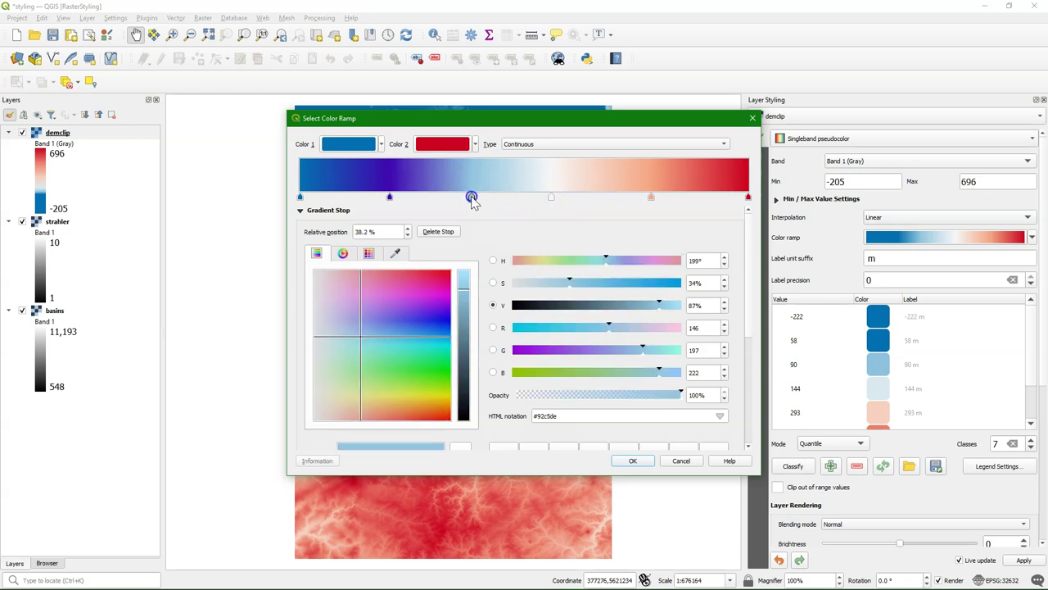
pyautogui.moveTo(748, 245); pyautogui.dragTo(755, 418)
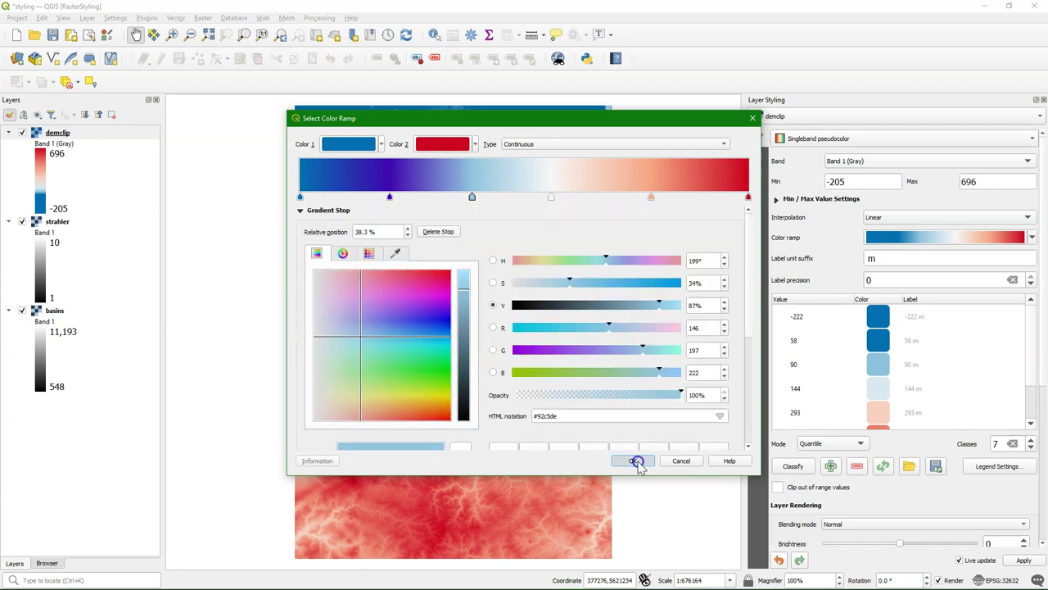
pyautogui.click(633, 460)
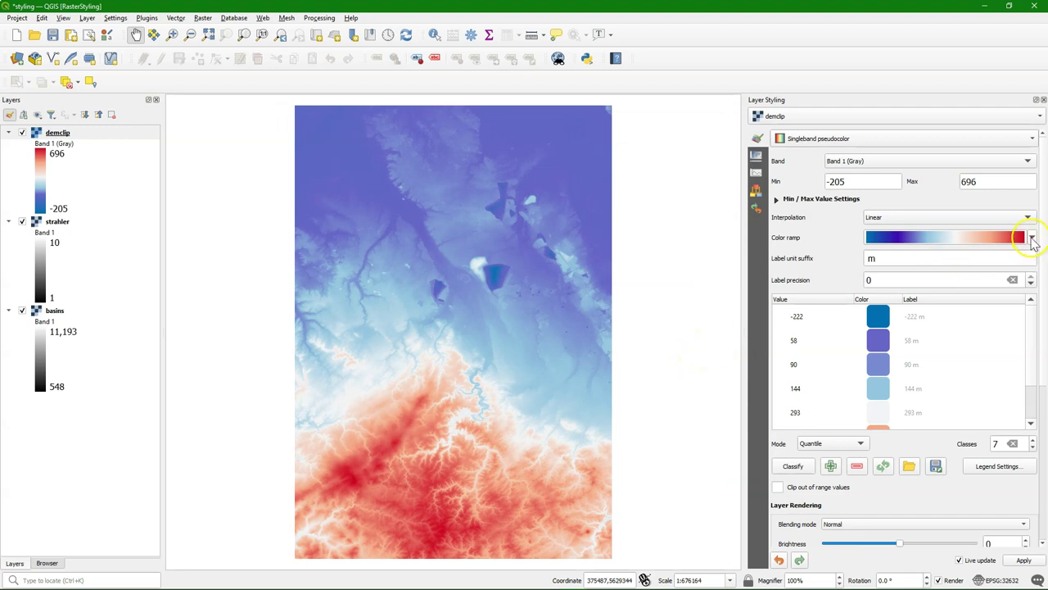
# Step: Create a new cpt-city colour ramp for demclip using the Topography nrwc palette
pyautogui.click(1033, 238)
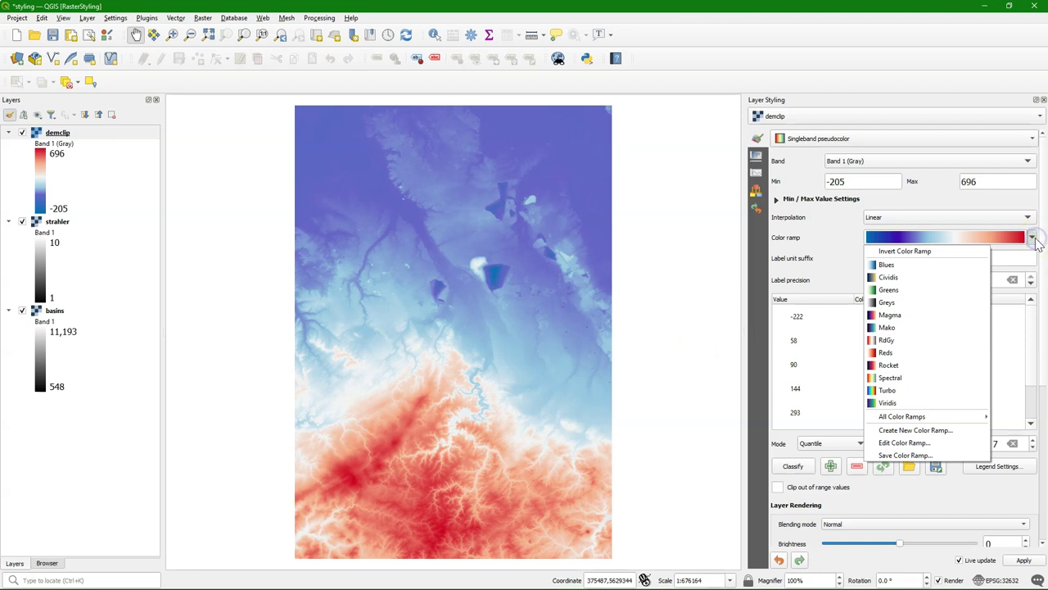
pyautogui.click(901, 431)
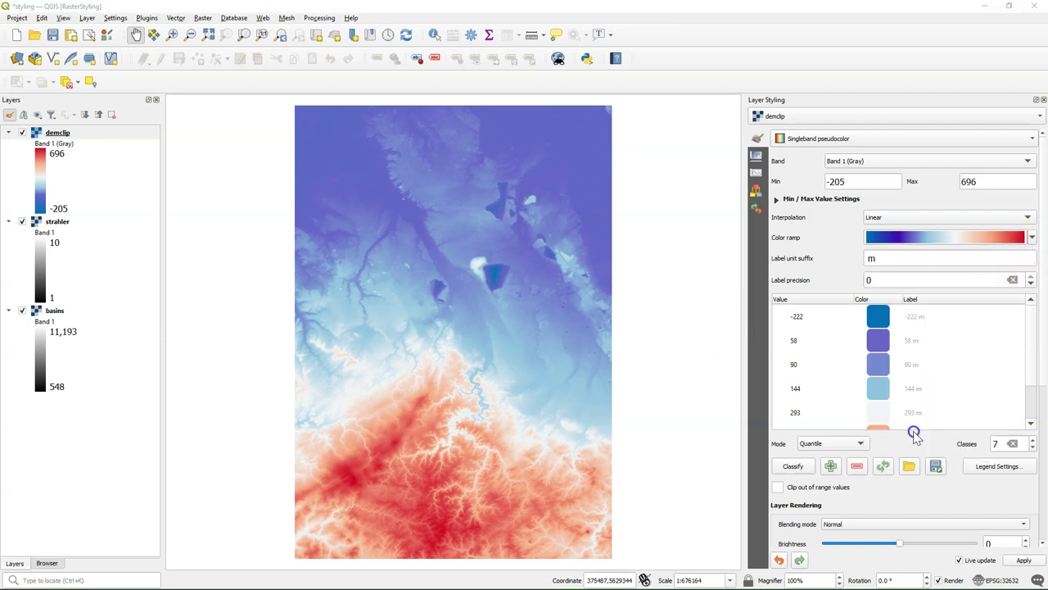
pyautogui.click(546, 300)
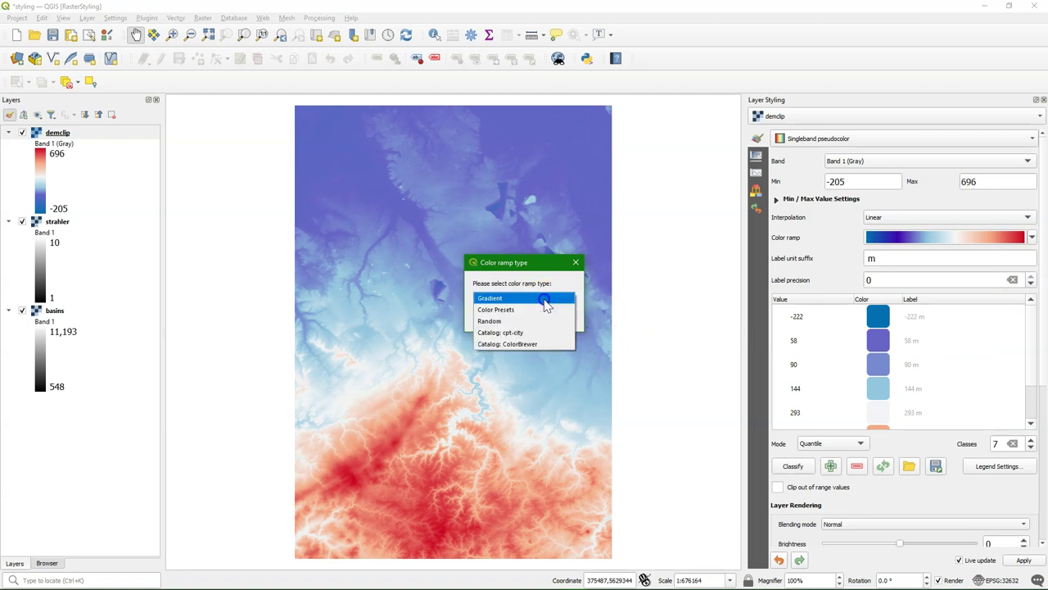
pyautogui.click(512, 334)
pyautogui.click(514, 319)
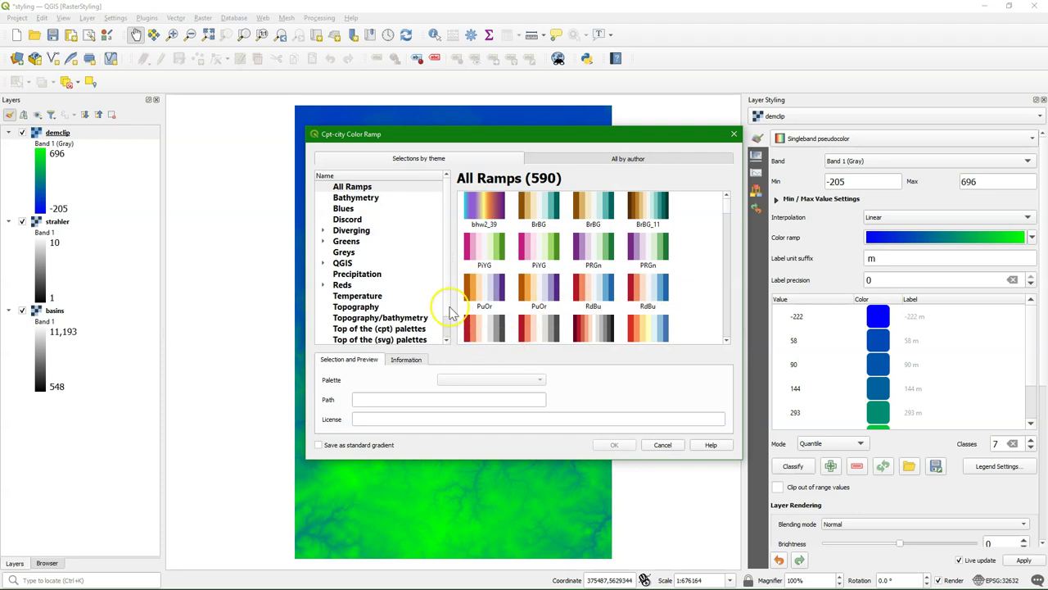
pyautogui.click(352, 199)
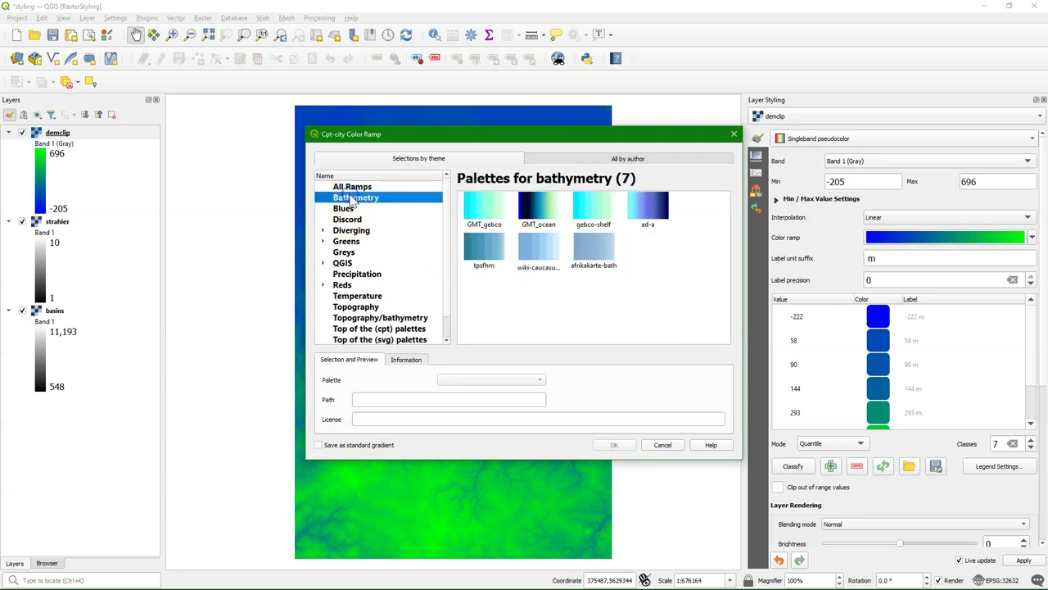
pyautogui.click(346, 210)
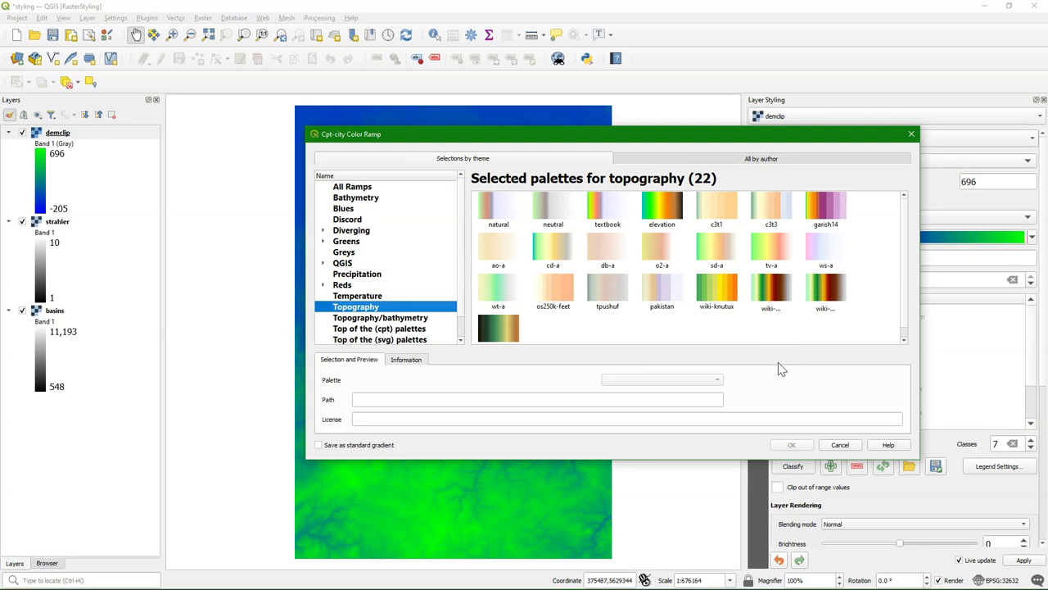
pyautogui.scroll(-1, 620, 317)
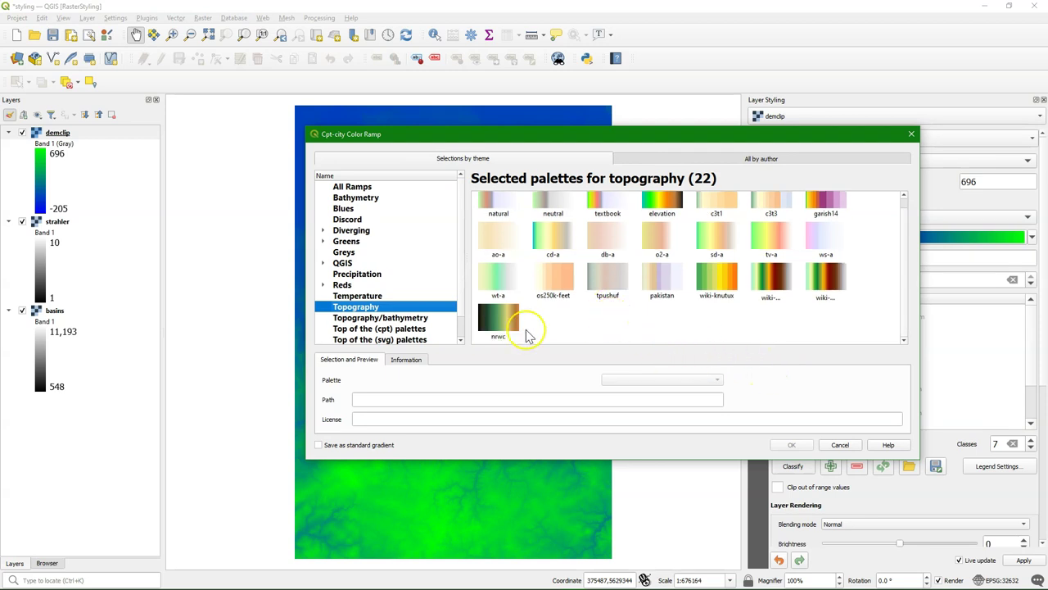
pyautogui.click(502, 322)
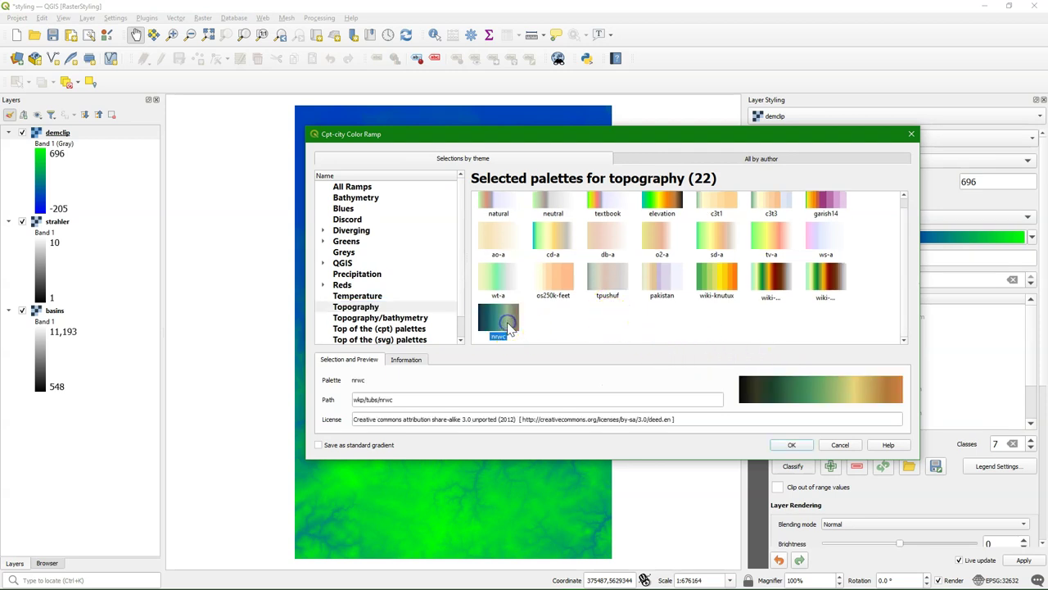
pyautogui.click(792, 446)
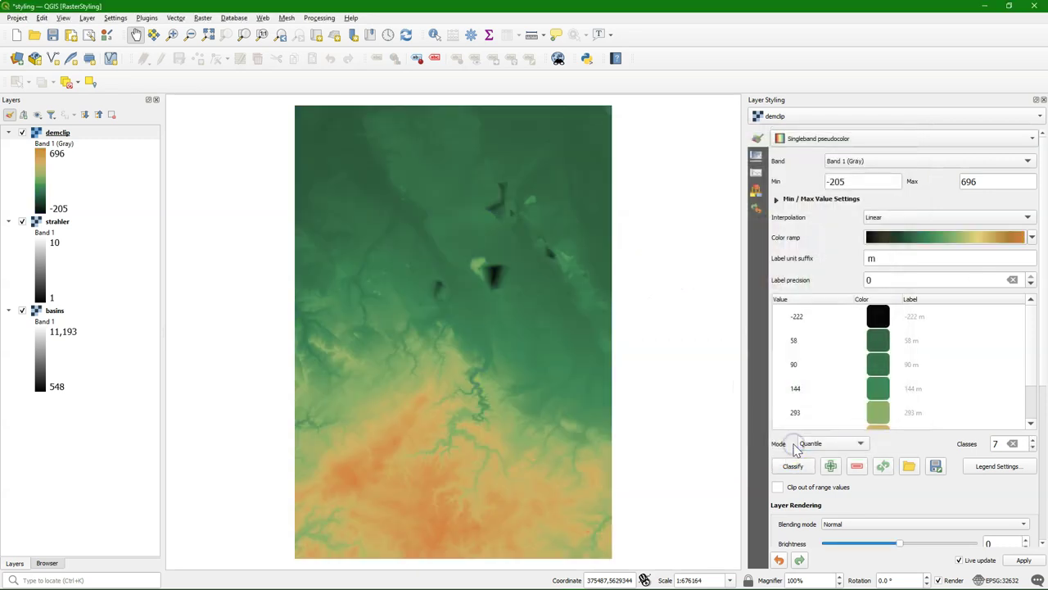
# Step: Create another cpt-city colour ramp using the Topography 'elevation' palette and apply it to demclip
pyautogui.click(1032, 238)
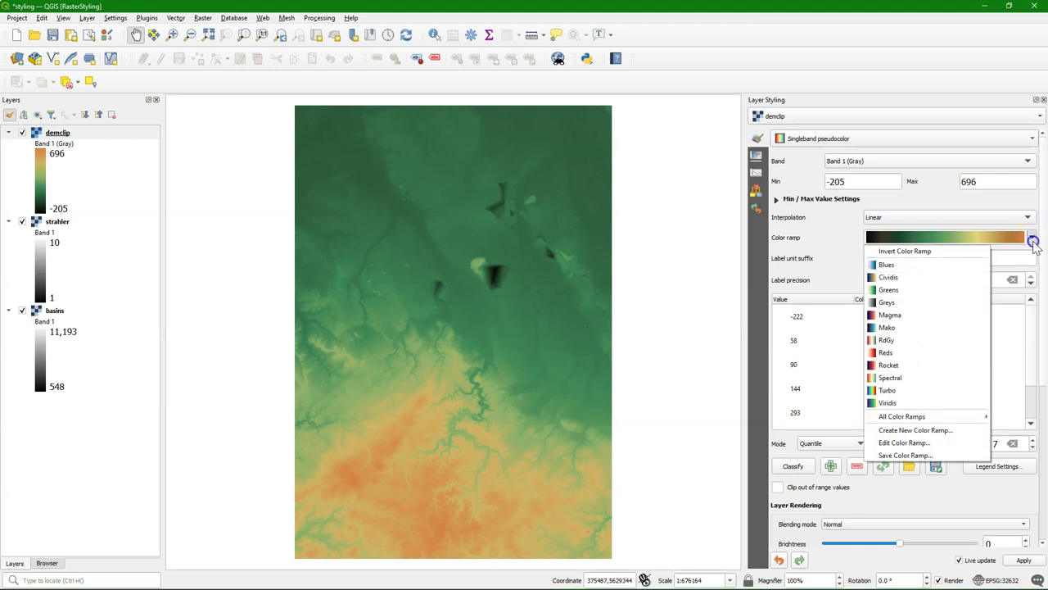
pyautogui.click(907, 431)
pyautogui.click(507, 299)
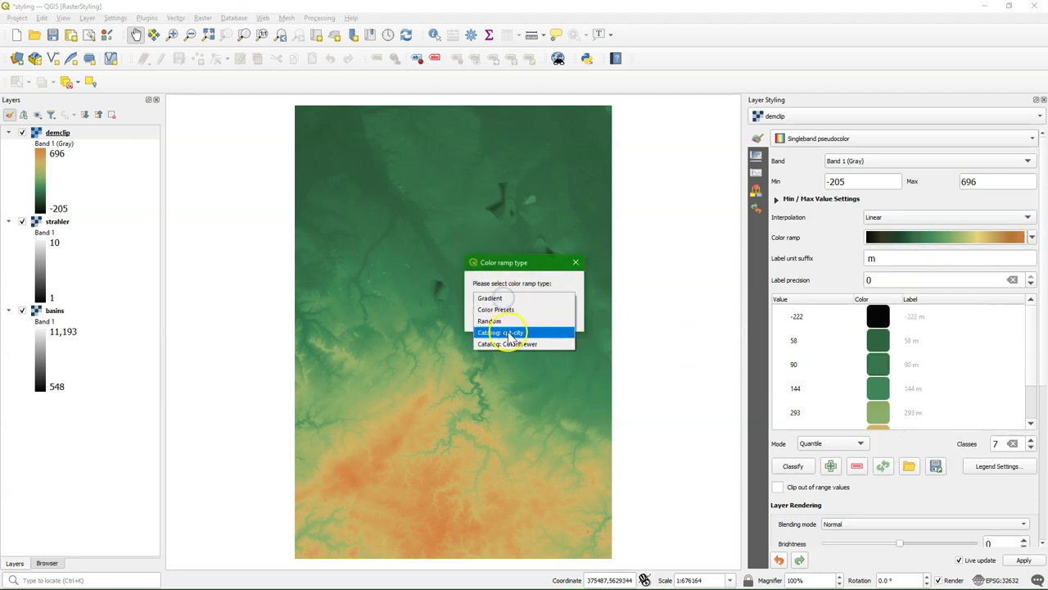
pyautogui.click(504, 335)
pyautogui.click(503, 317)
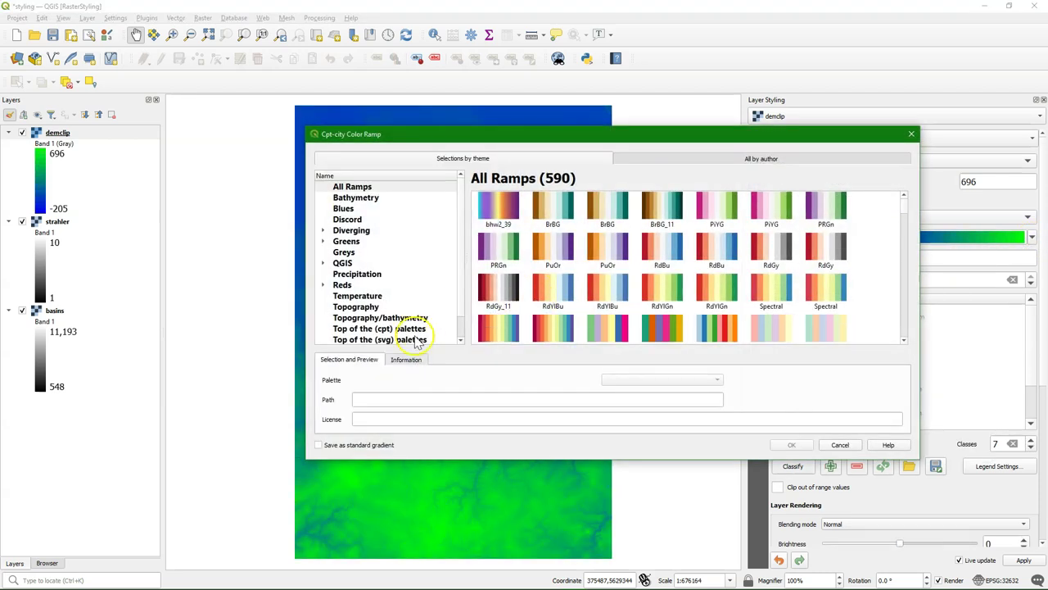
pyautogui.click(357, 307)
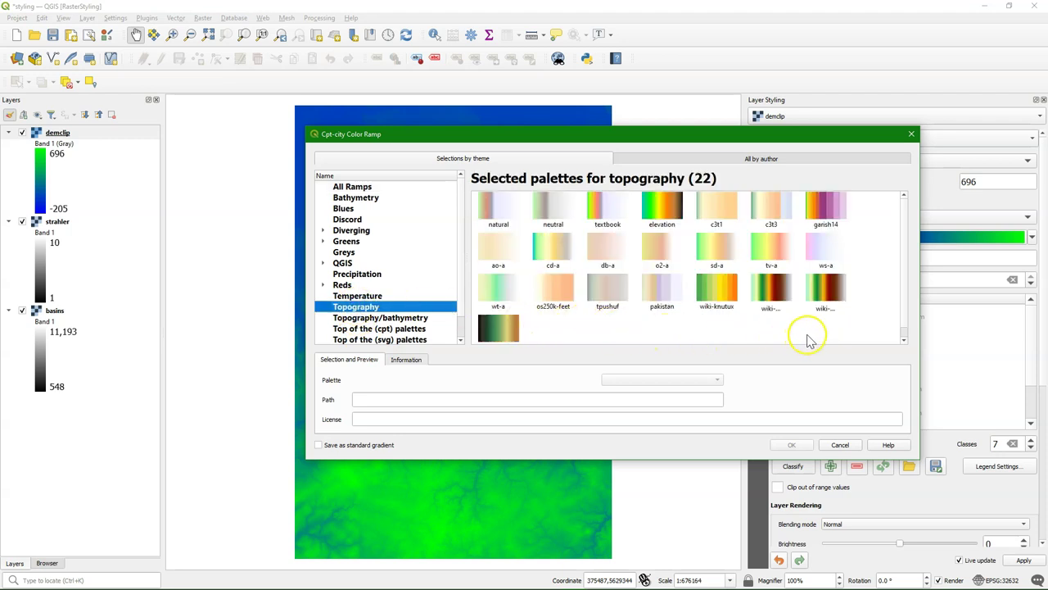
pyautogui.click(663, 207)
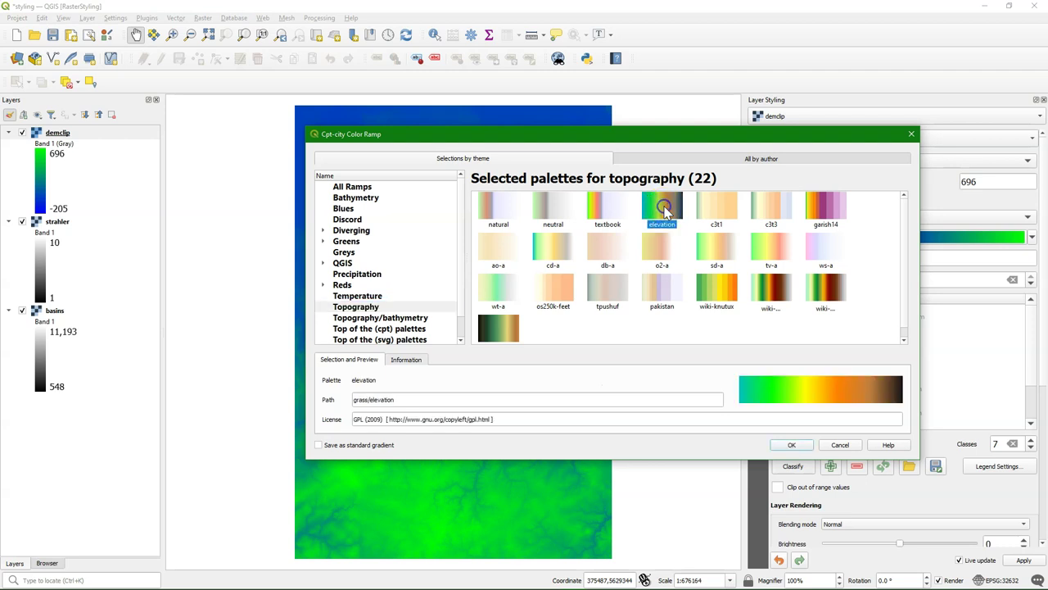
pyautogui.click(794, 445)
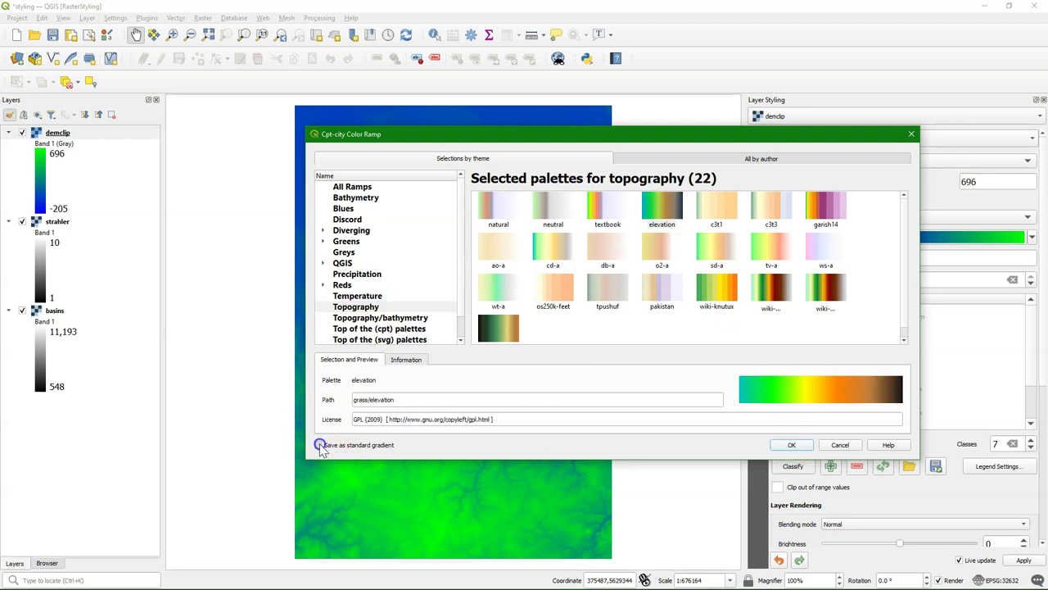
pyautogui.click(791, 444)
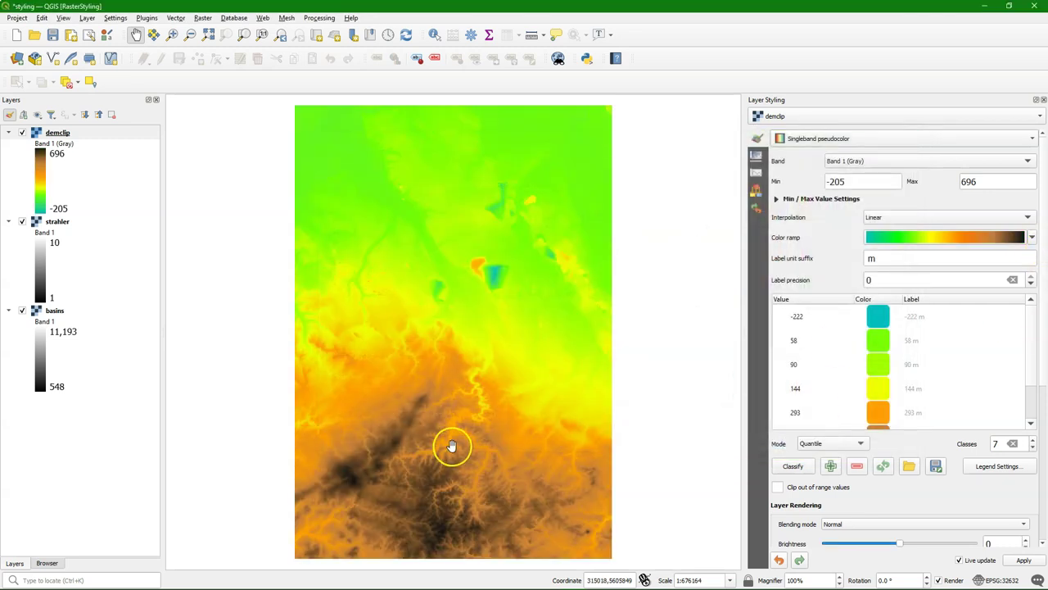
# Step: Expand Min/Max Value Settings and test Current canvas, then Updated canvas stretching while panning the map
pyautogui.scroll(2, 452, 445)
pyautogui.click(777, 199)
pyautogui.click(916, 317)
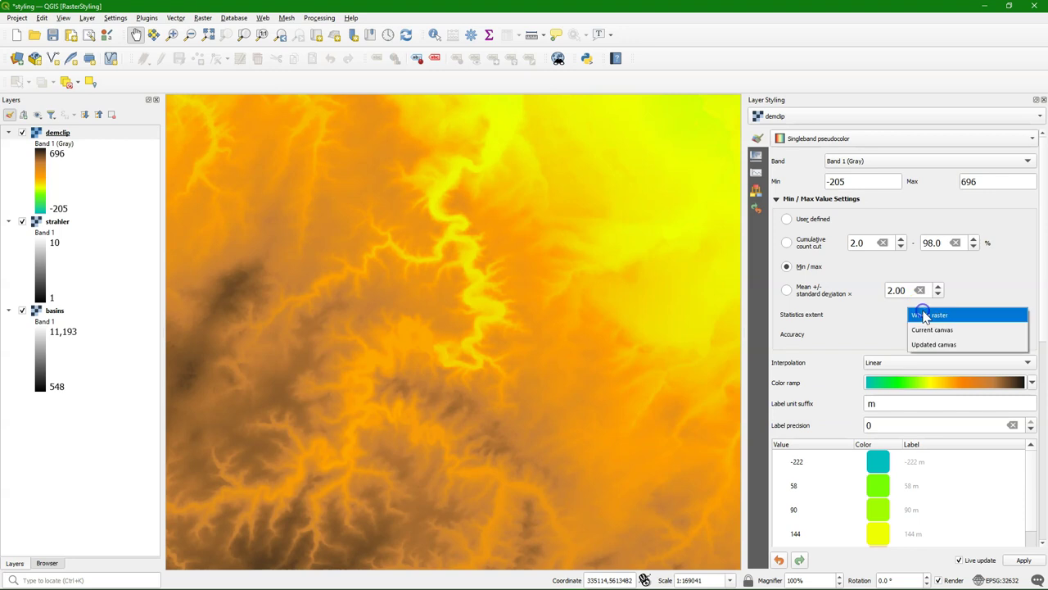
pyautogui.click(931, 330)
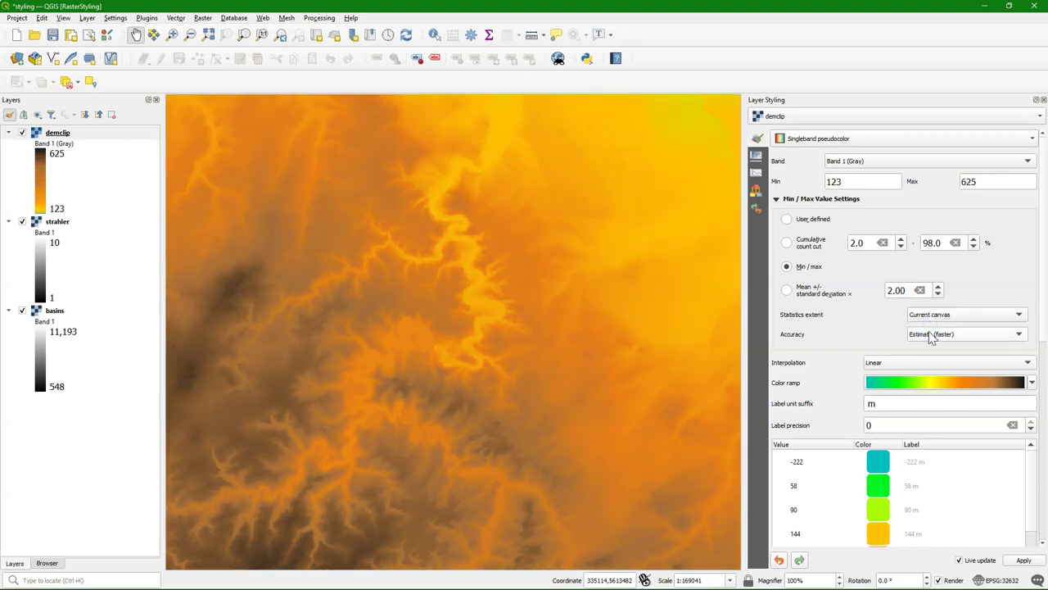
pyautogui.click(929, 316)
pyautogui.click(931, 330)
pyautogui.moveTo(335, 195); pyautogui.dragTo(698, 441)
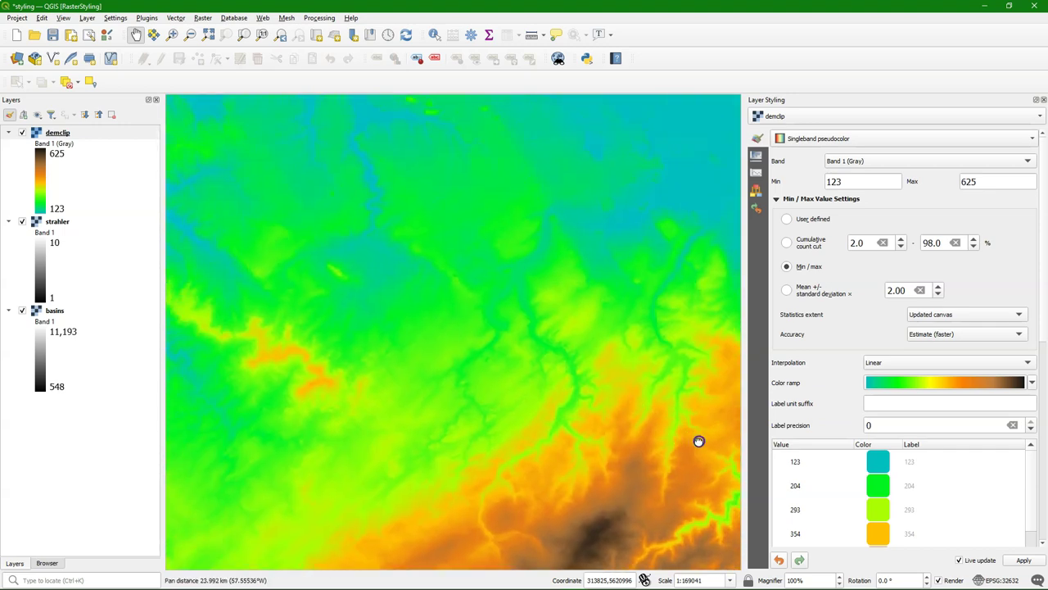
pyautogui.moveTo(508, 265); pyautogui.dragTo(636, 489)
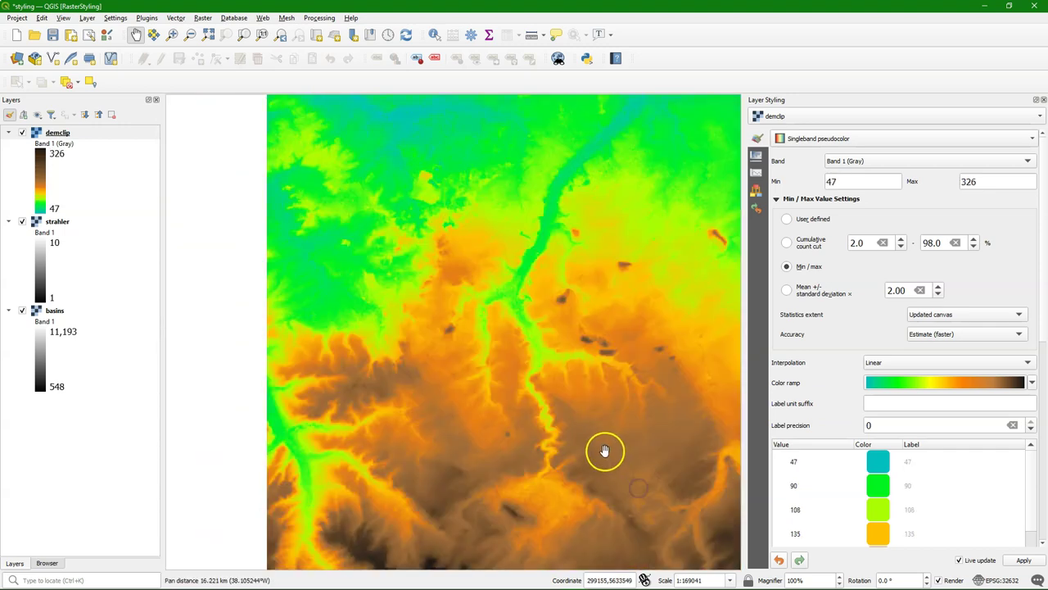
pyautogui.moveTo(603, 450); pyautogui.dragTo(611, 434)
pyautogui.moveTo(543, 262); pyautogui.dragTo(679, 546)
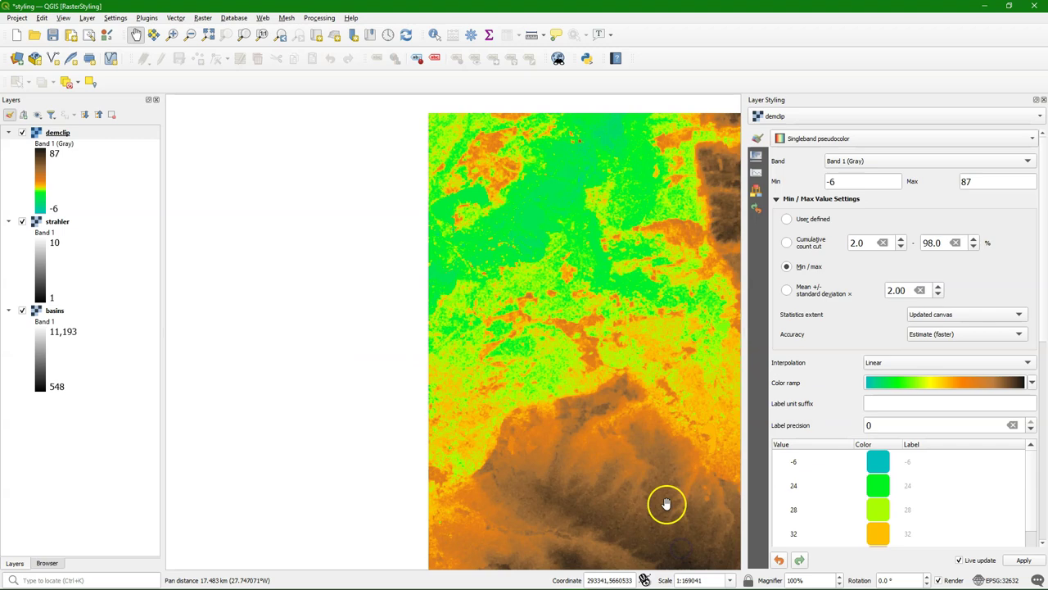
pyautogui.moveTo(667, 503); pyautogui.dragTo(320, 447)
pyautogui.moveTo(374, 424); pyautogui.dragTo(166, 410)
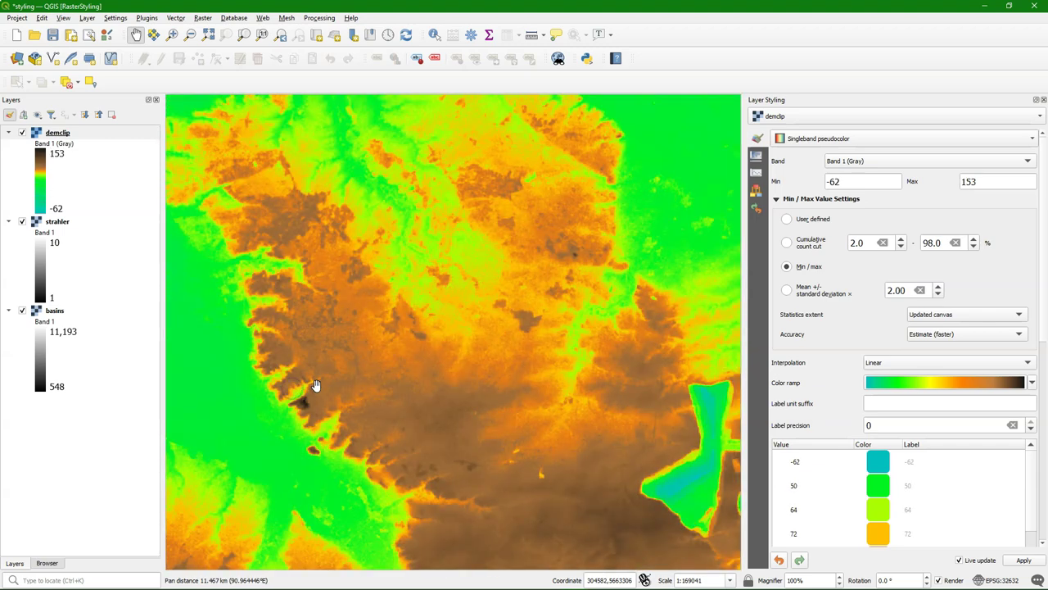
# Step: Use Whole raster statistics, try std dev and a Min of 100, then settle on Min/max (-205 to 696)
pyautogui.click(964, 315)
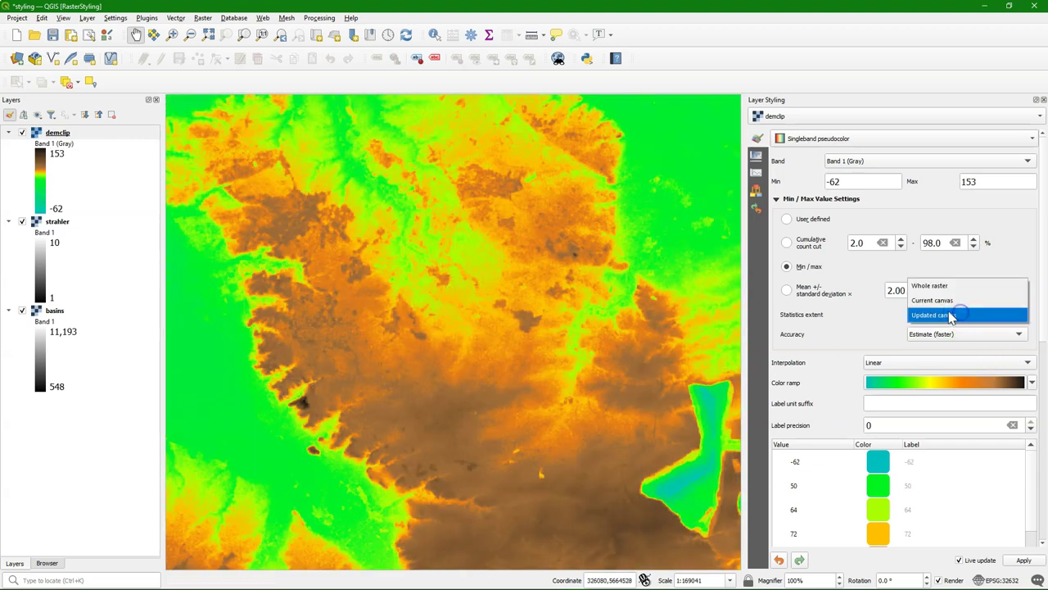
pyautogui.click(934, 285)
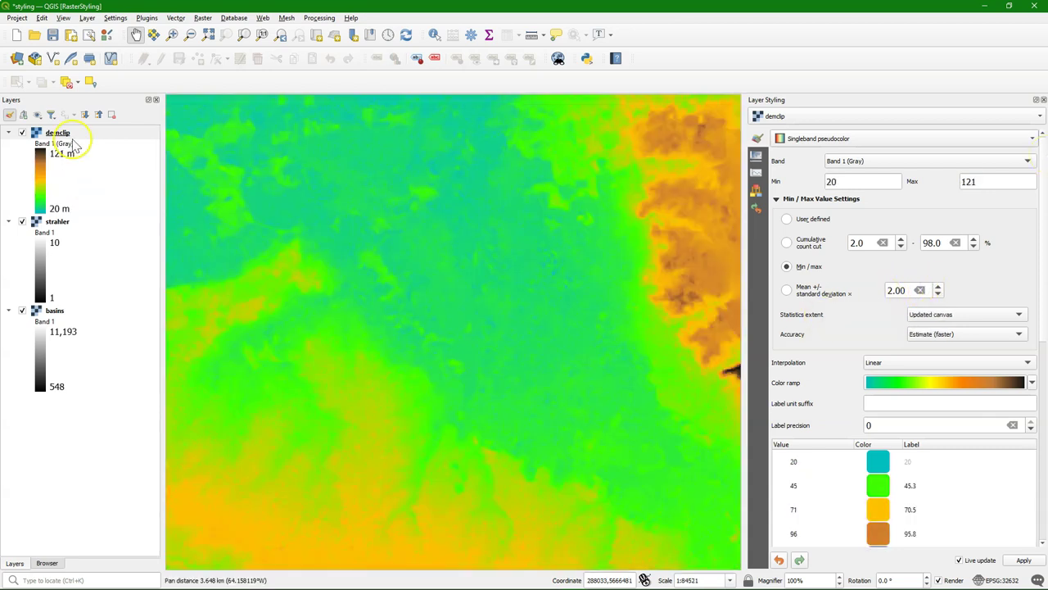
pyautogui.rightClick(25, 131)
pyautogui.click(72, 135)
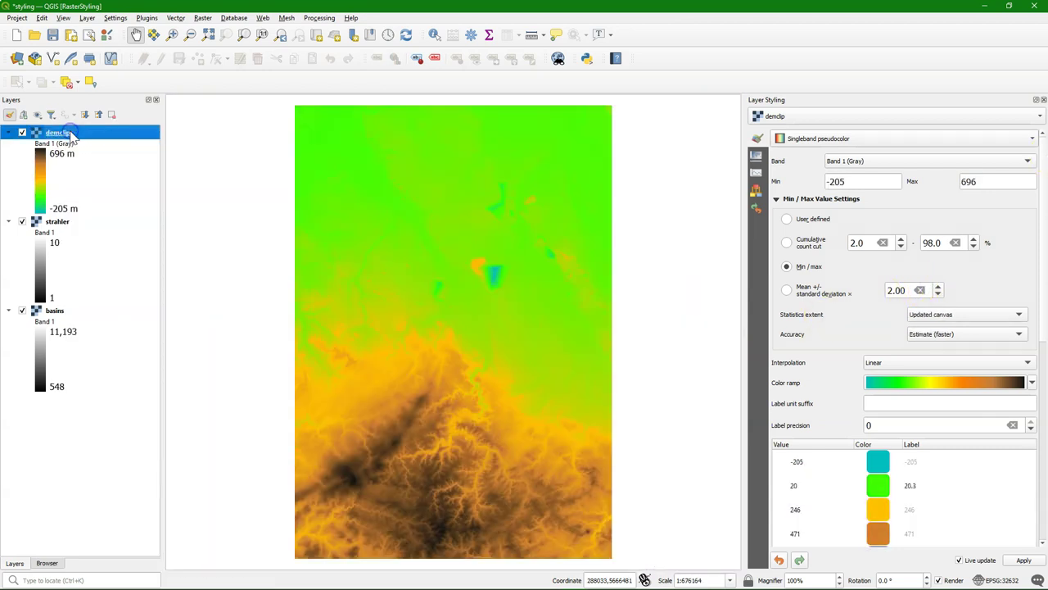
pyautogui.click(787, 292)
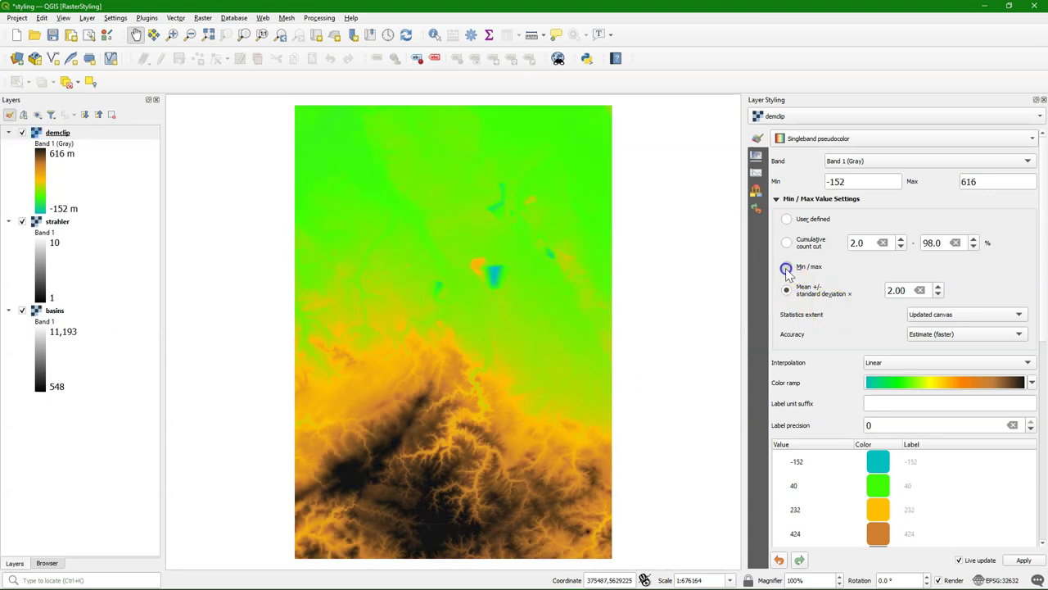
pyautogui.click(786, 269)
pyautogui.moveTo(870, 181); pyautogui.dragTo(788, 181)
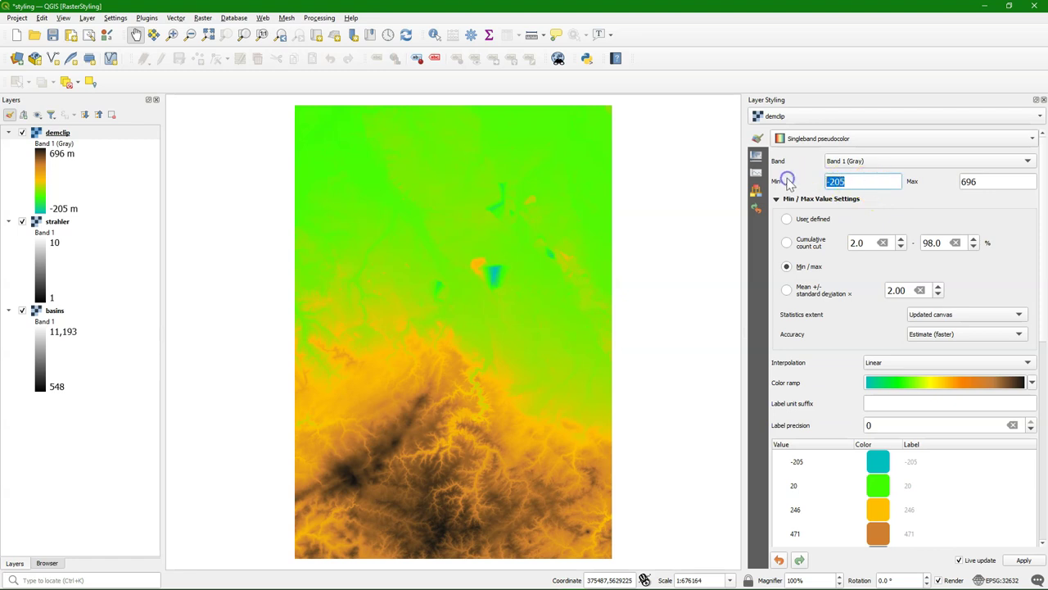
pyautogui.write('100')
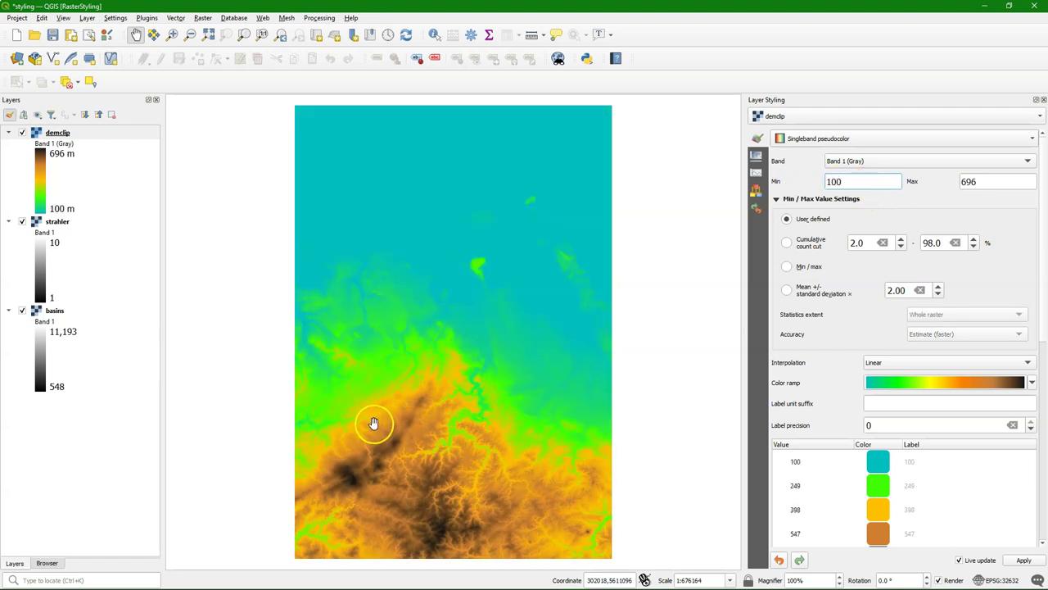
pyautogui.click(787, 267)
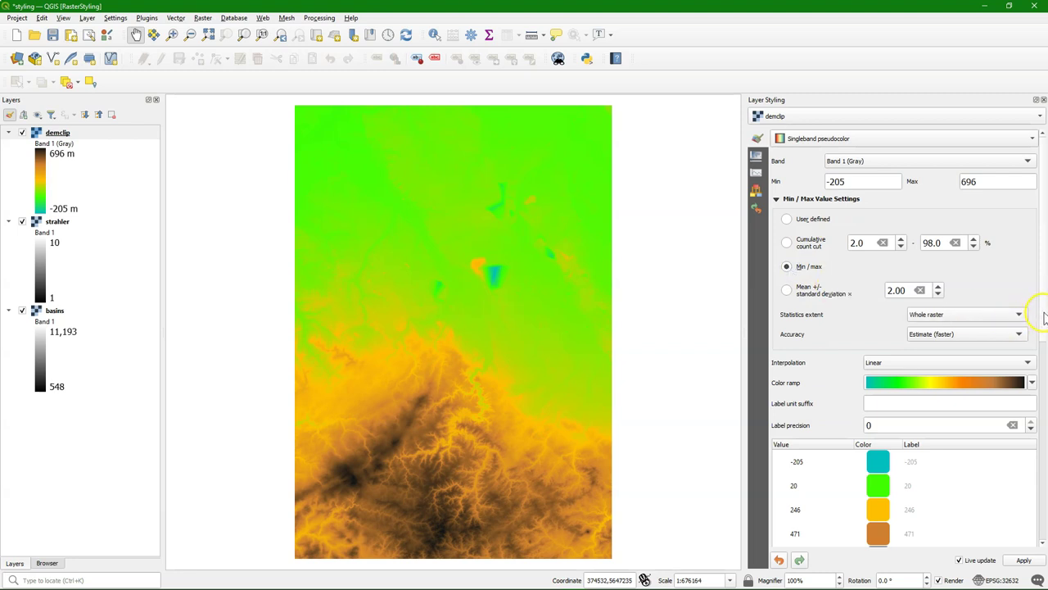
# Step: Duplicate the demclip layer and rename the copy to hillshade
pyautogui.rightClick(65, 134)
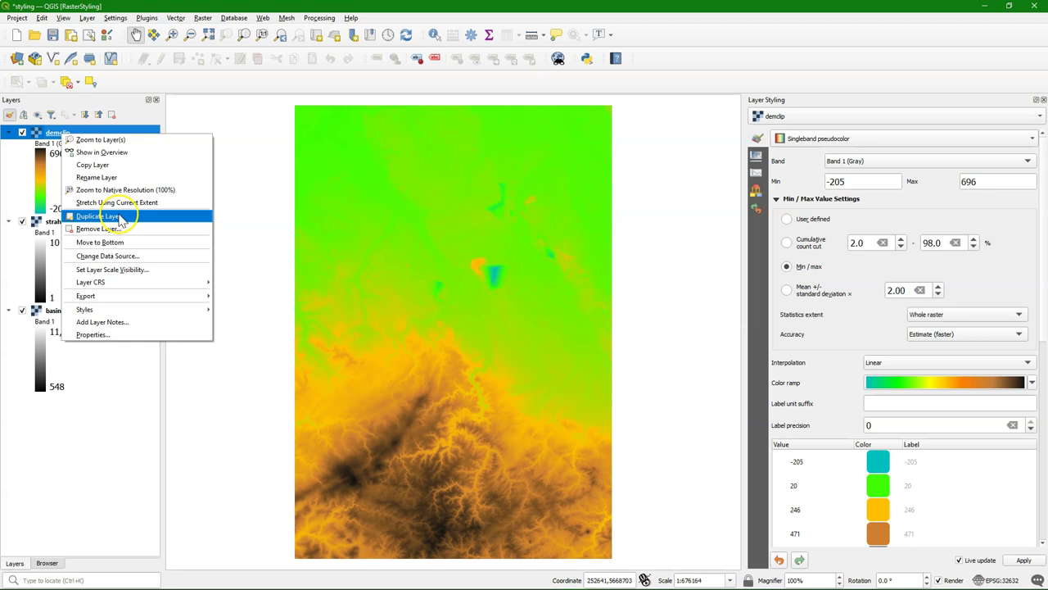
pyautogui.click(120, 217)
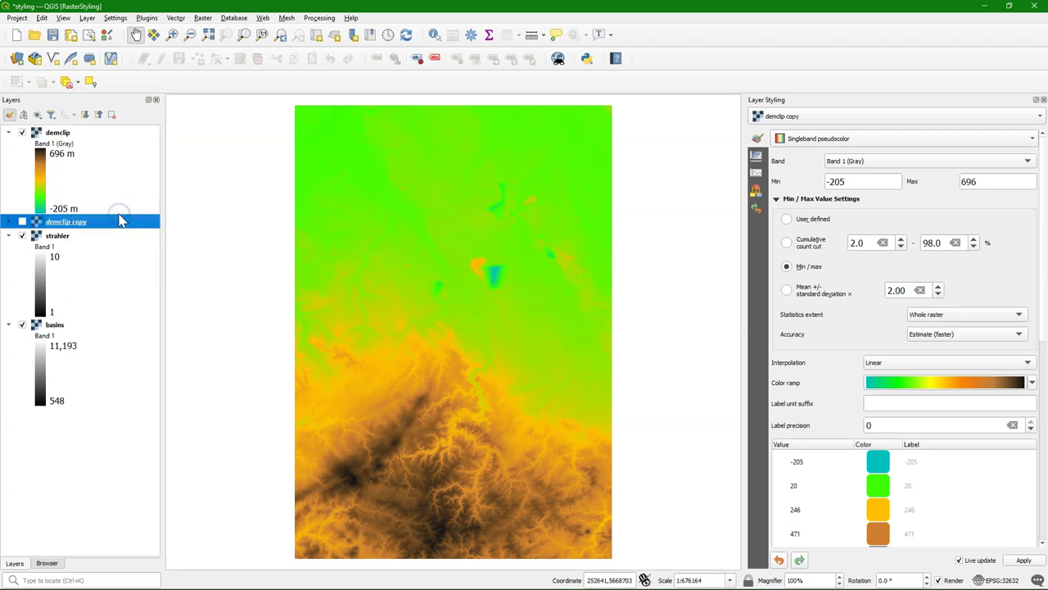
pyautogui.click(67, 223)
pyautogui.rightClick(67, 222)
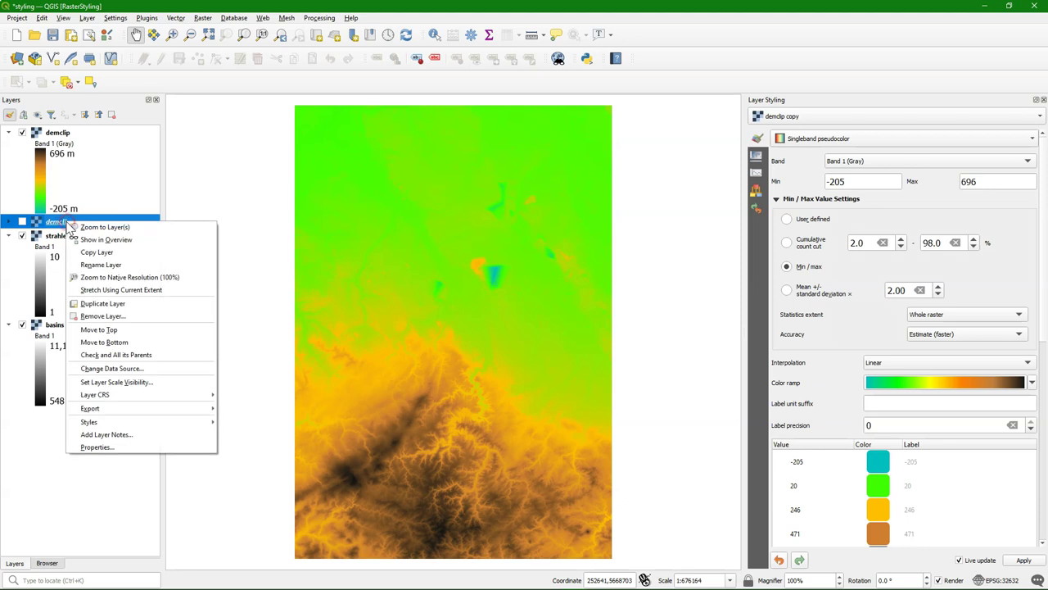
pyautogui.click(100, 262)
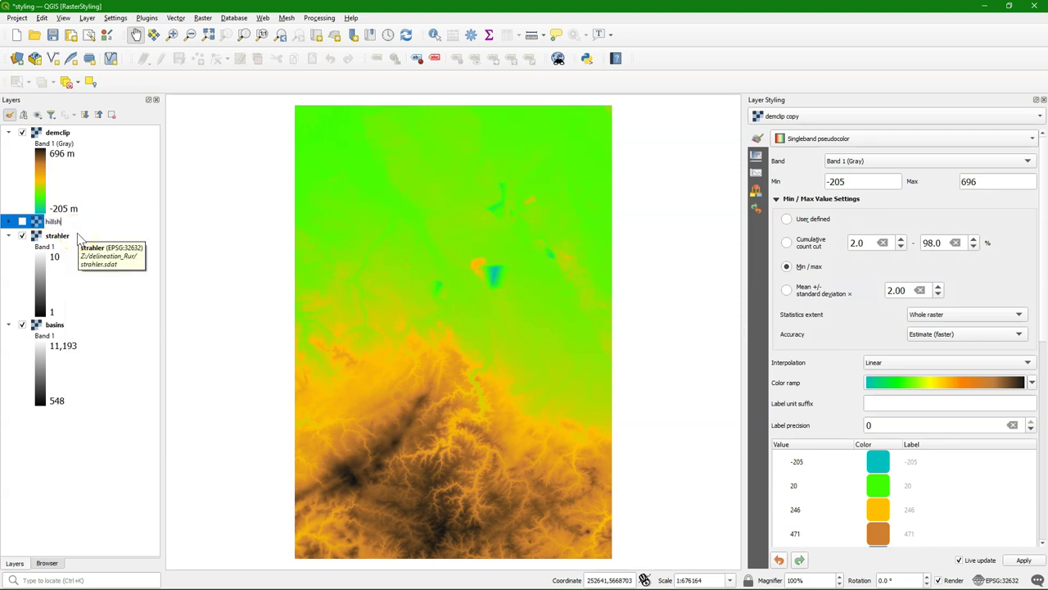
pyautogui.click(129, 214)
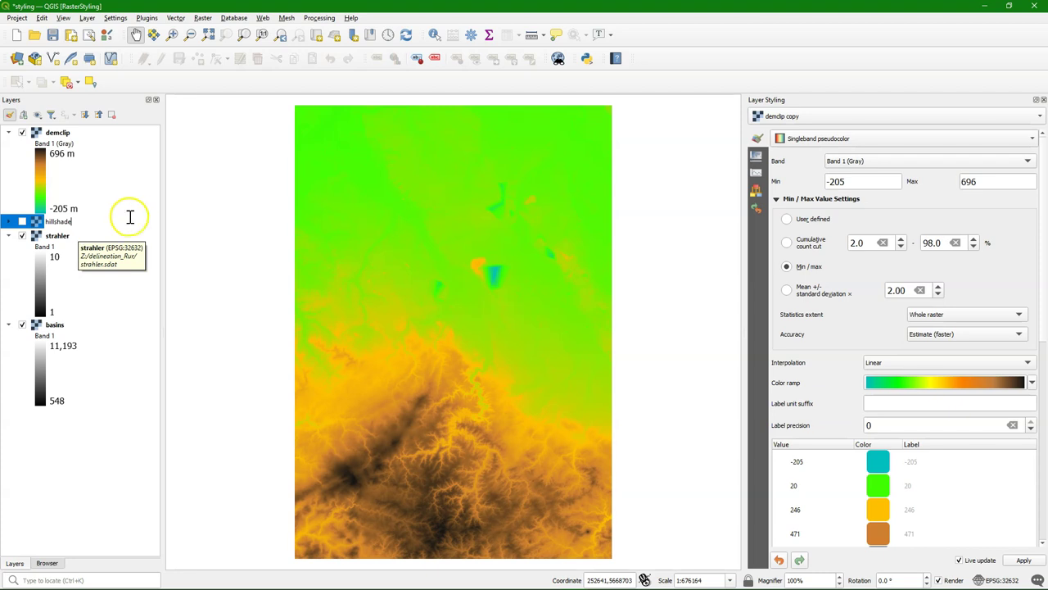
# Step: Show hillshade, hide demclip, and select hillshade in the Layer Styling panel
pyautogui.click(23, 228)
pyautogui.click(22, 222)
pyautogui.click(22, 133)
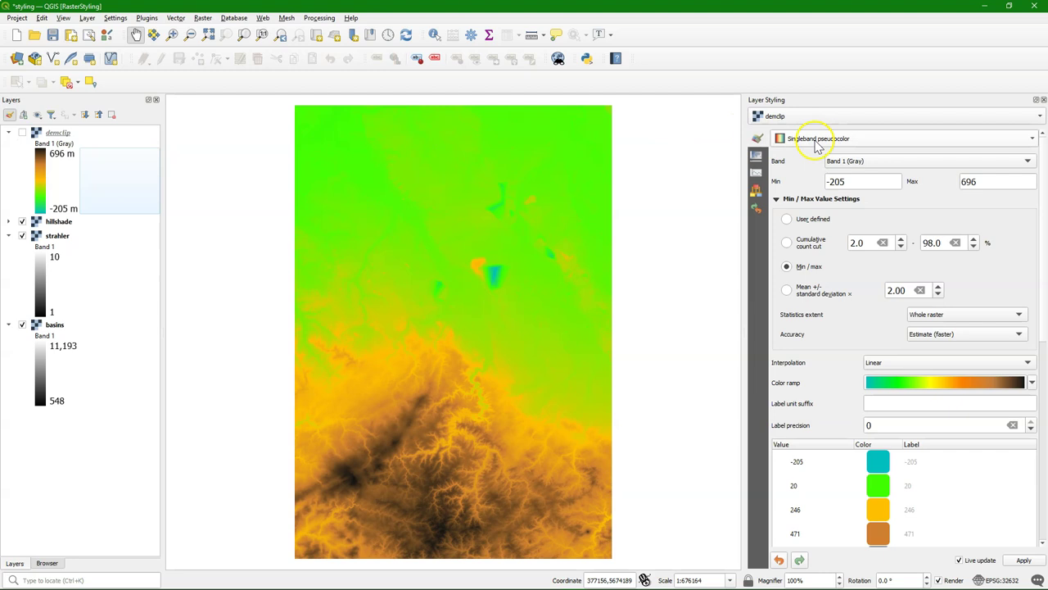
pyautogui.click(793, 117)
pyautogui.click(788, 130)
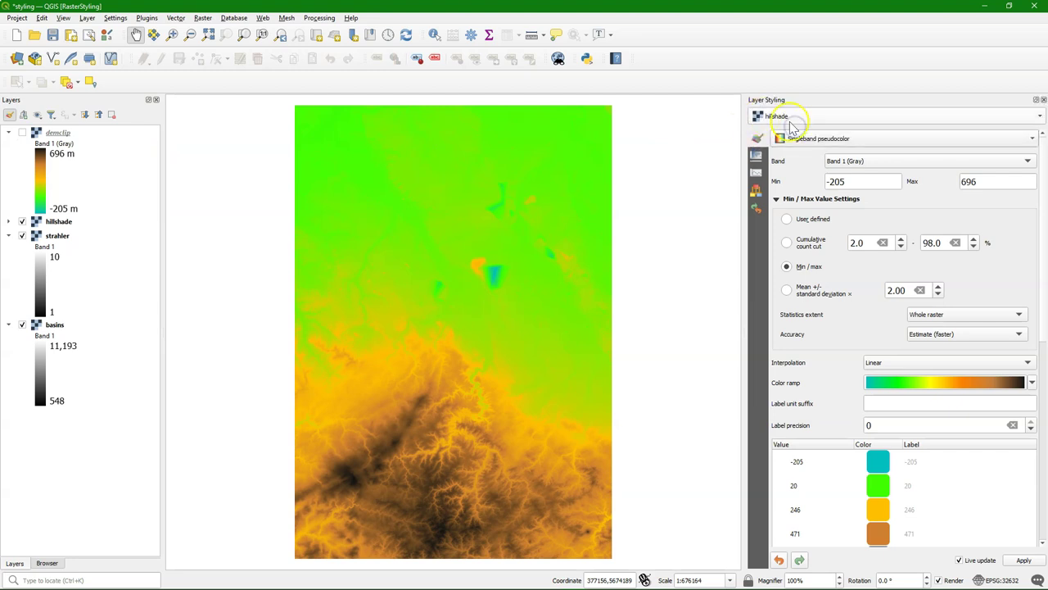
pyautogui.click(824, 139)
# Step: Render the layer as Hillshade with Bilinear resampling for both zoomed in and zoomed out
pyautogui.click(791, 153)
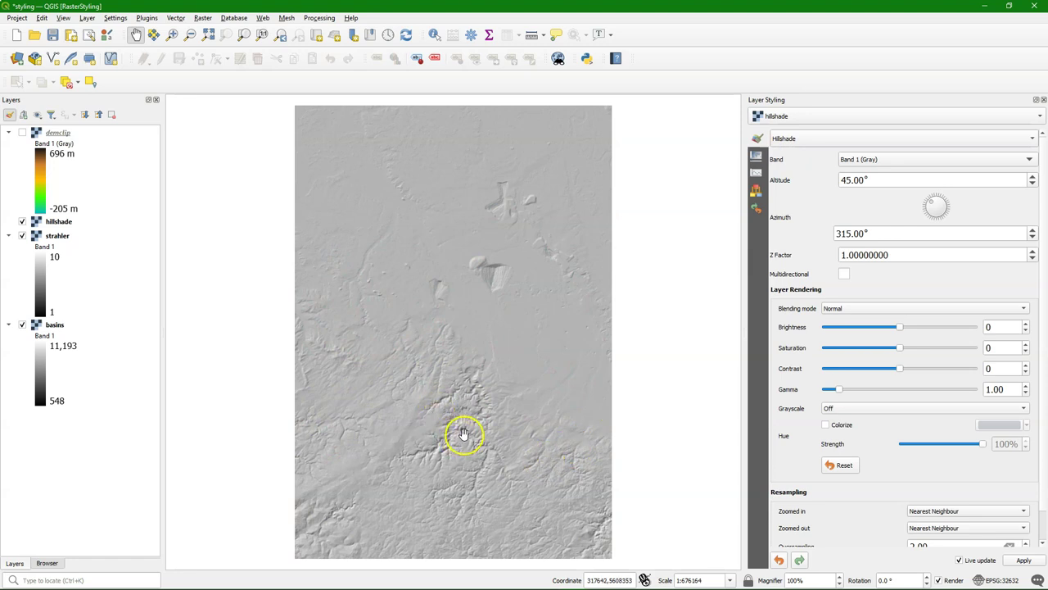
pyautogui.scroll(1, 464, 427)
pyautogui.scroll(1, 465, 428)
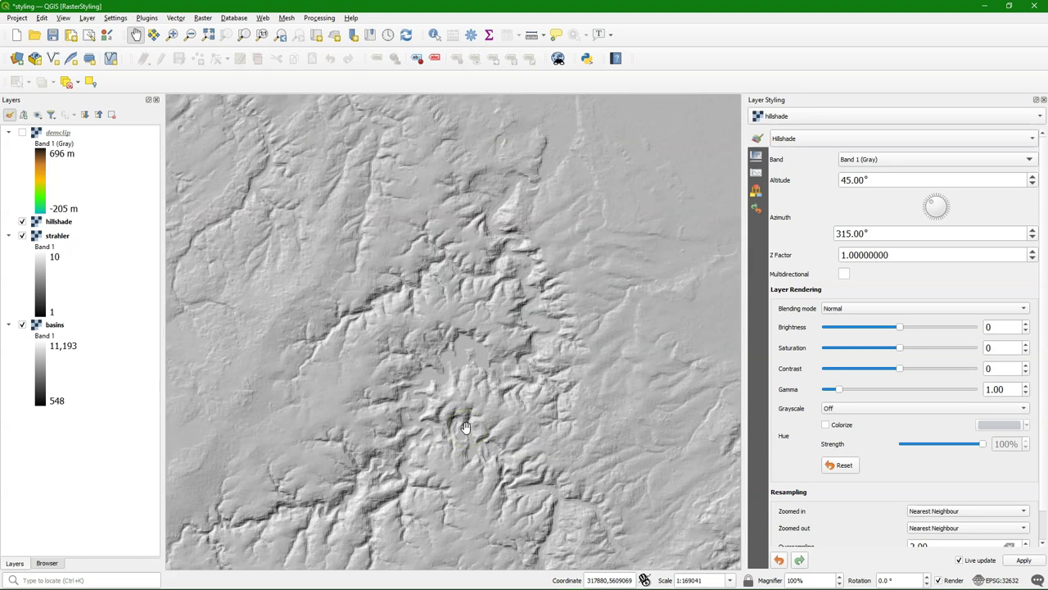
pyautogui.scroll(1, 465, 427)
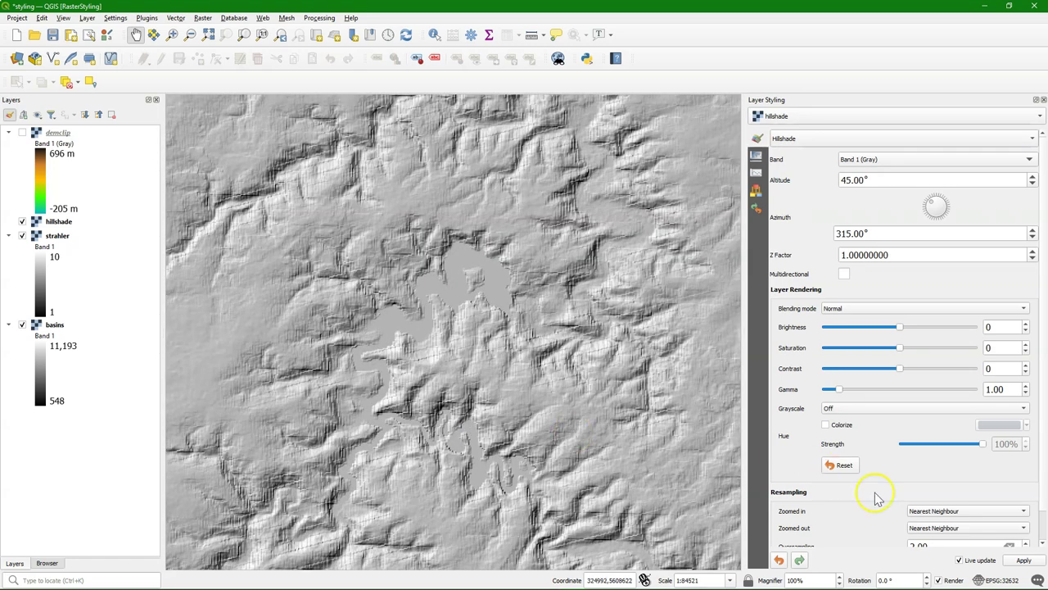
pyautogui.click(928, 512)
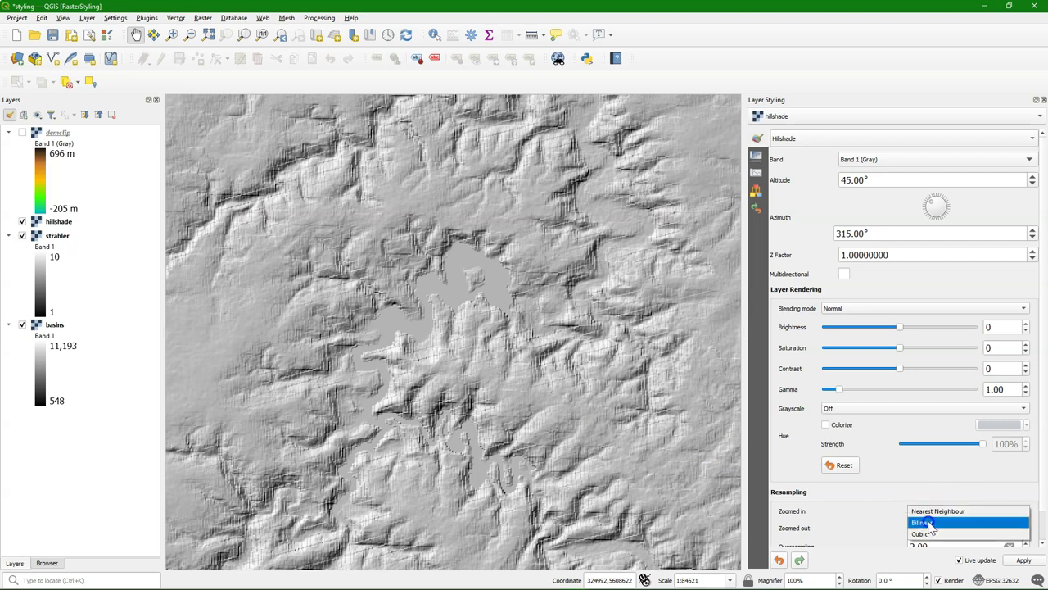
pyautogui.click(929, 522)
pyautogui.scroll(-2, 501, 366)
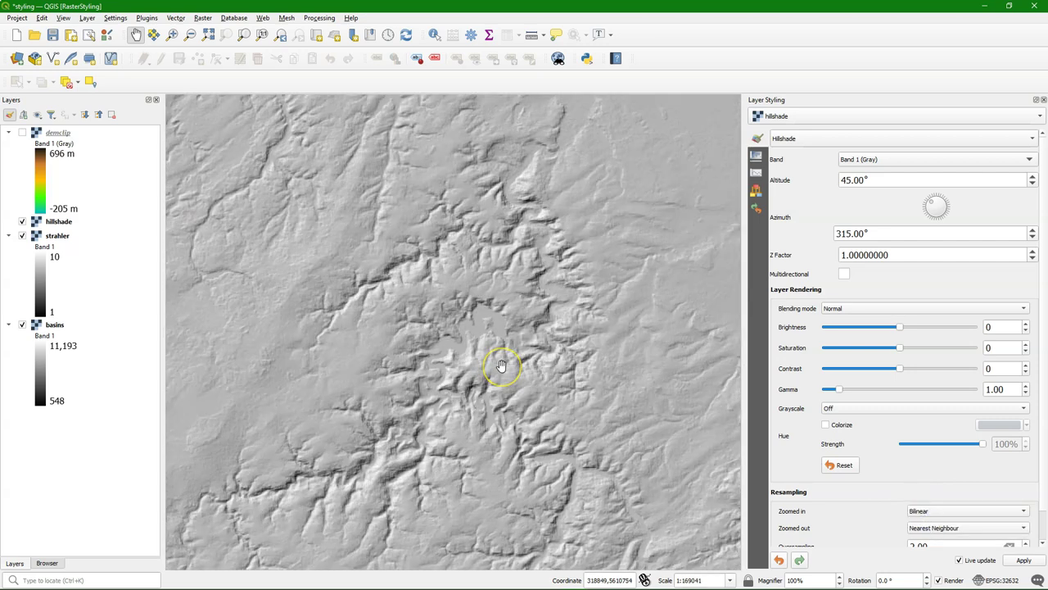
pyautogui.click(932, 527)
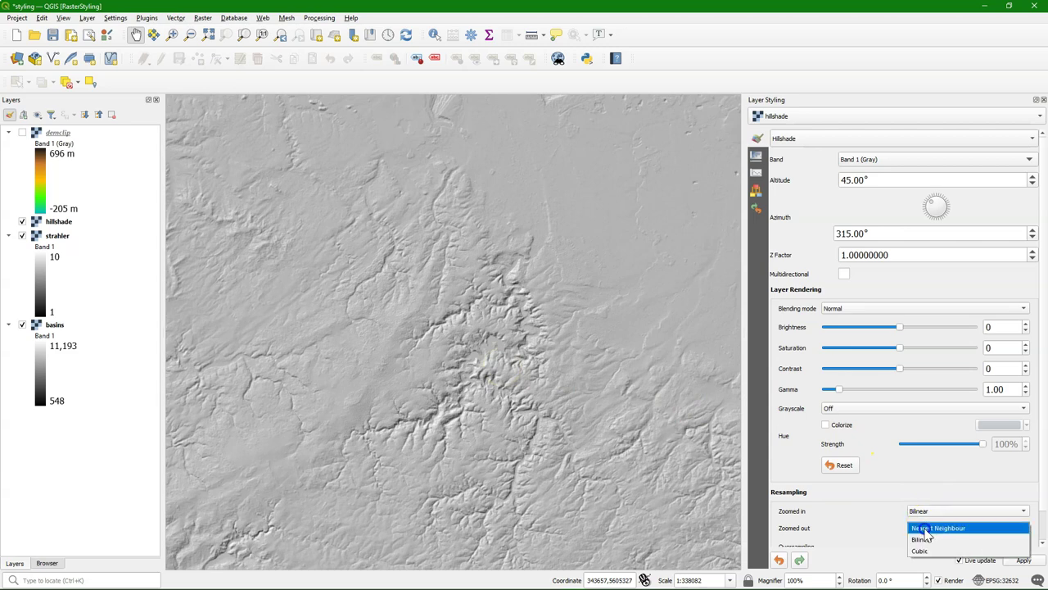
pyautogui.click(925, 538)
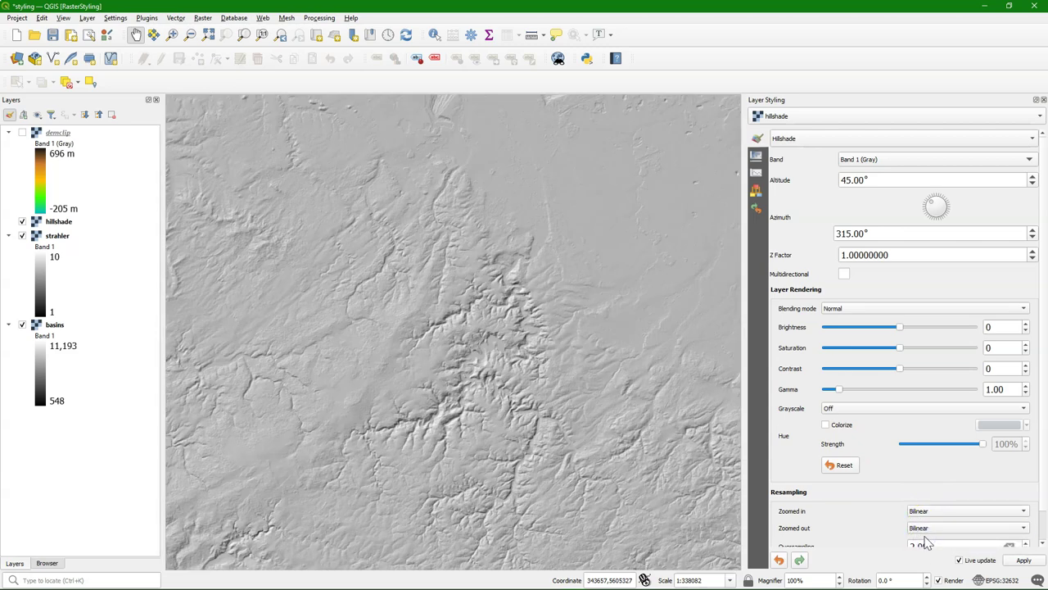
# Step: Rotate the hillshade light direction around to about 287°
pyautogui.moveTo(480, 388); pyautogui.dragTo(525, 292)
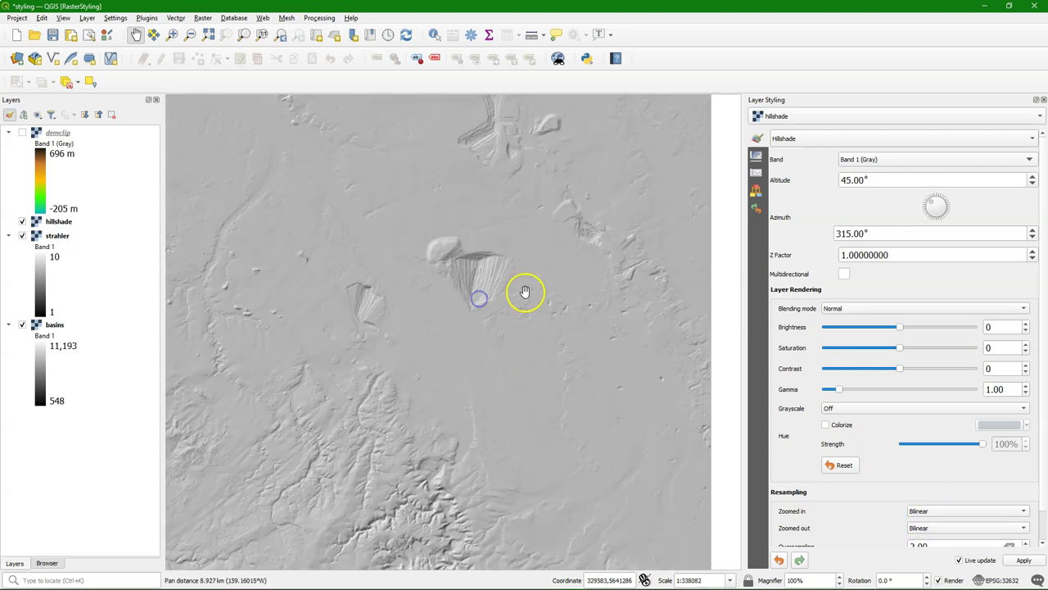
pyautogui.click(938, 205)
pyautogui.scroll(1, 942, 208)
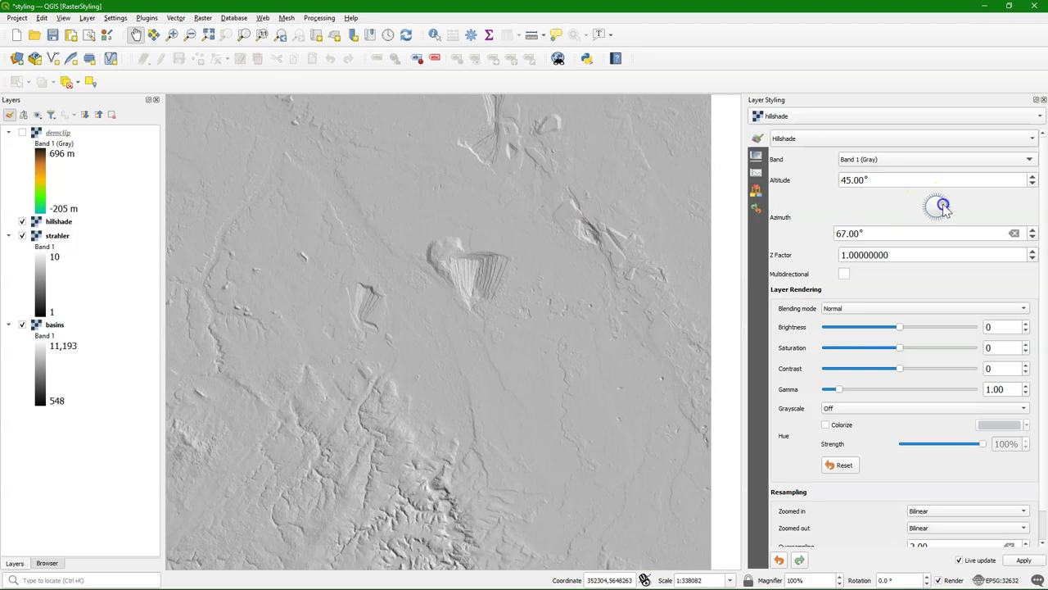
pyautogui.click(59, 221)
pyautogui.click(37, 114)
pyautogui.click(92, 202)
pyautogui.click(948, 214)
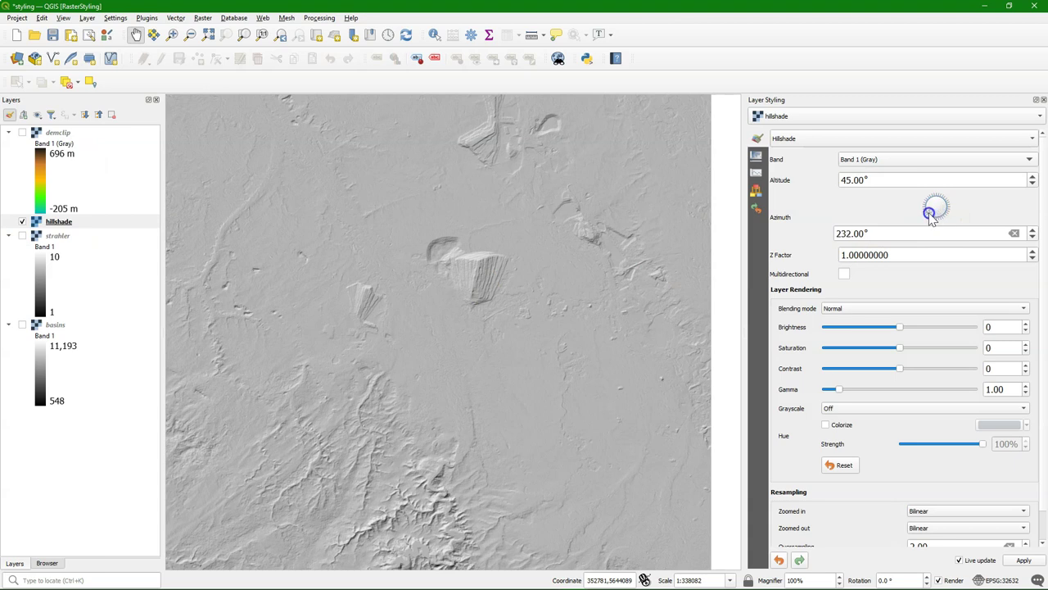
pyautogui.moveTo(930, 214); pyautogui.dragTo(932, 202)
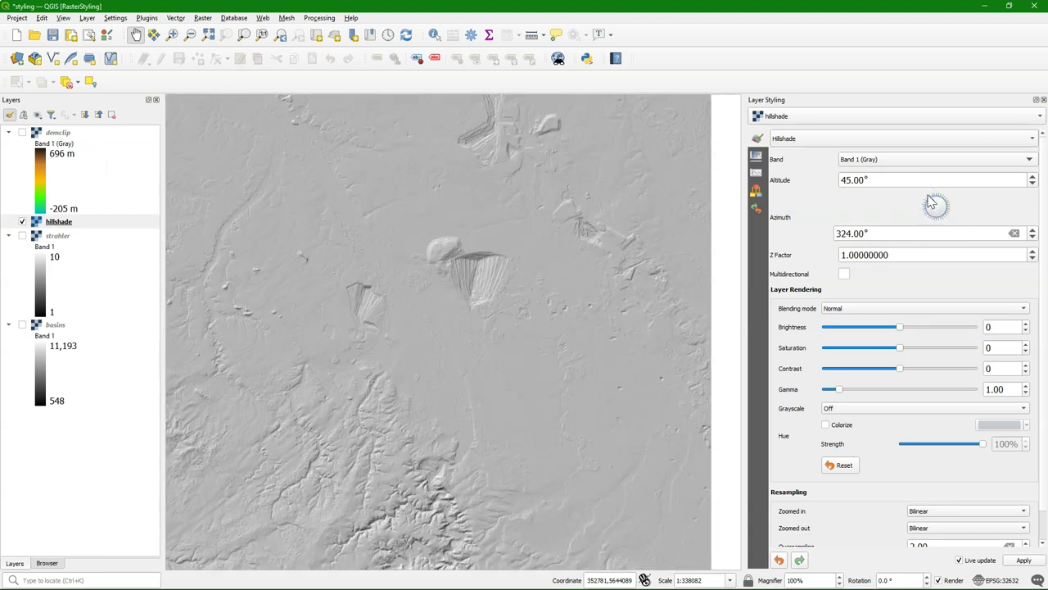
# Step: Try sun altitudes of 30 and 60 degrees, then restore 45 degrees
pyautogui.doubleClick(847, 234)
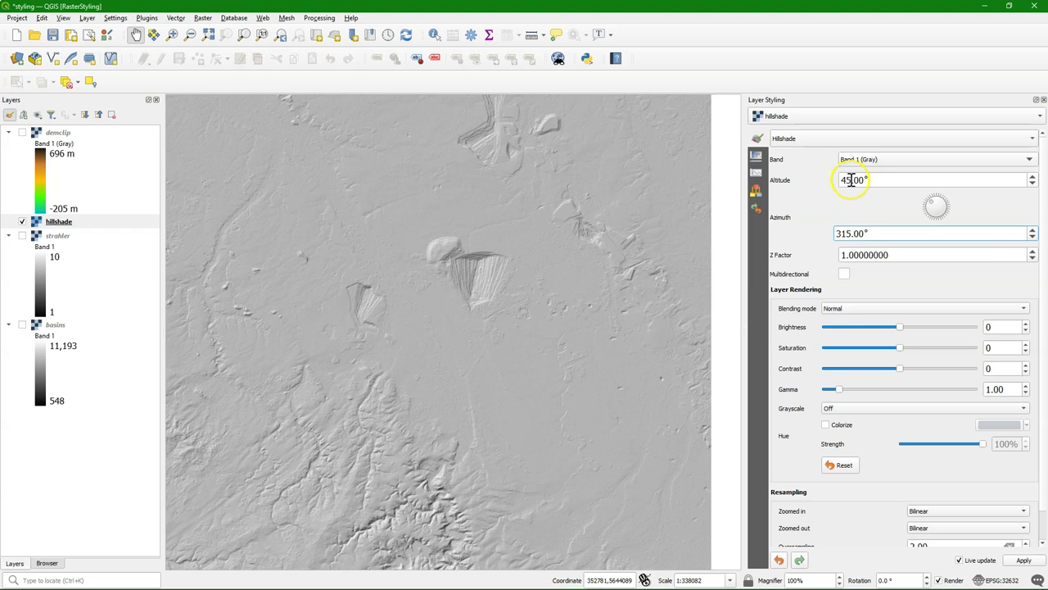
pyautogui.moveTo(851, 180); pyautogui.dragTo(833, 181)
pyautogui.write('30')
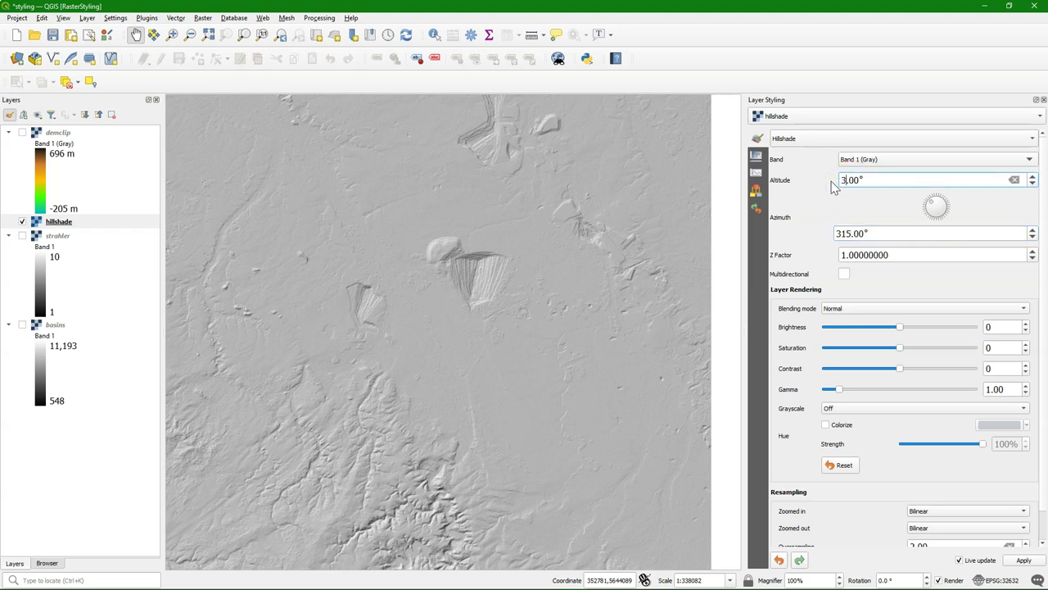
pyautogui.click(841, 196)
pyautogui.moveTo(854, 181); pyautogui.dragTo(839, 181)
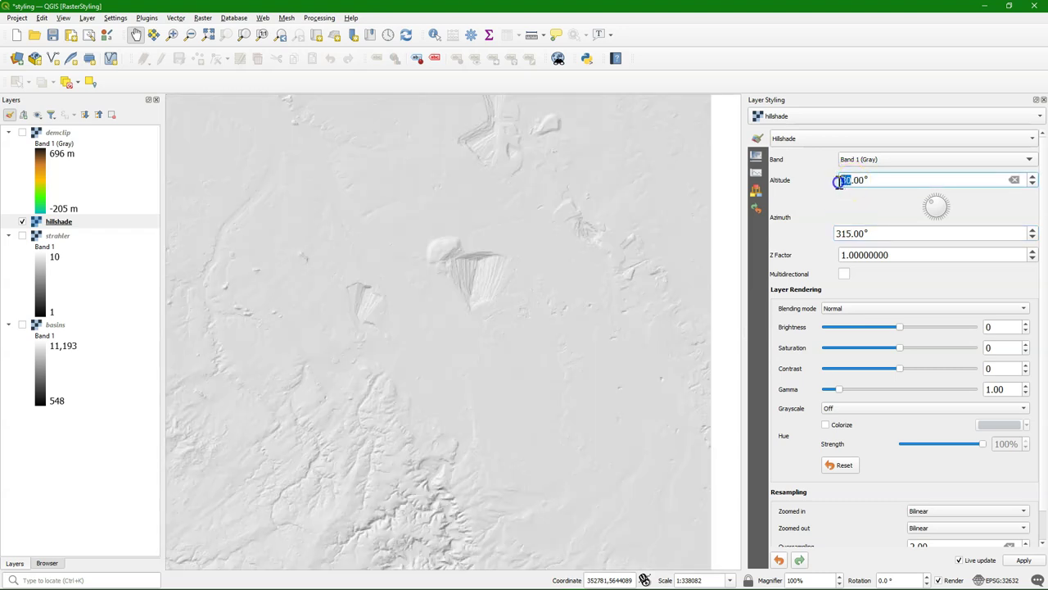
pyautogui.click(841, 194)
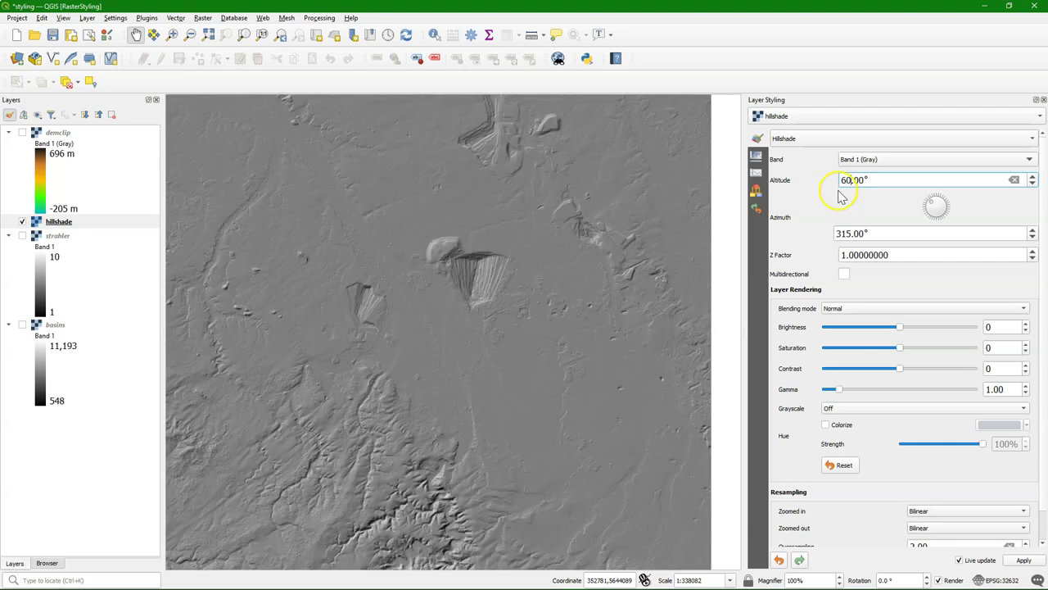
pyautogui.moveTo(854, 181); pyautogui.dragTo(832, 182)
pyautogui.write('45')
pyautogui.click(852, 215)
# Step: Set the Z factor to 3, toggle multidirectional shading on and off, and switch demclip back on
pyautogui.click(846, 254)
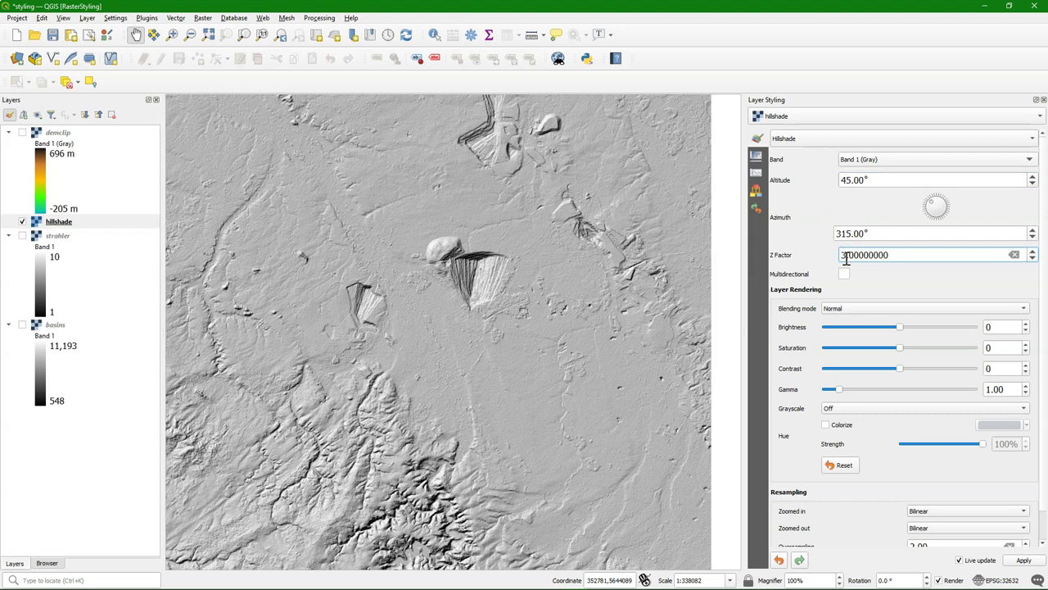
pyautogui.moveTo(515, 468); pyautogui.dragTo(543, 320)
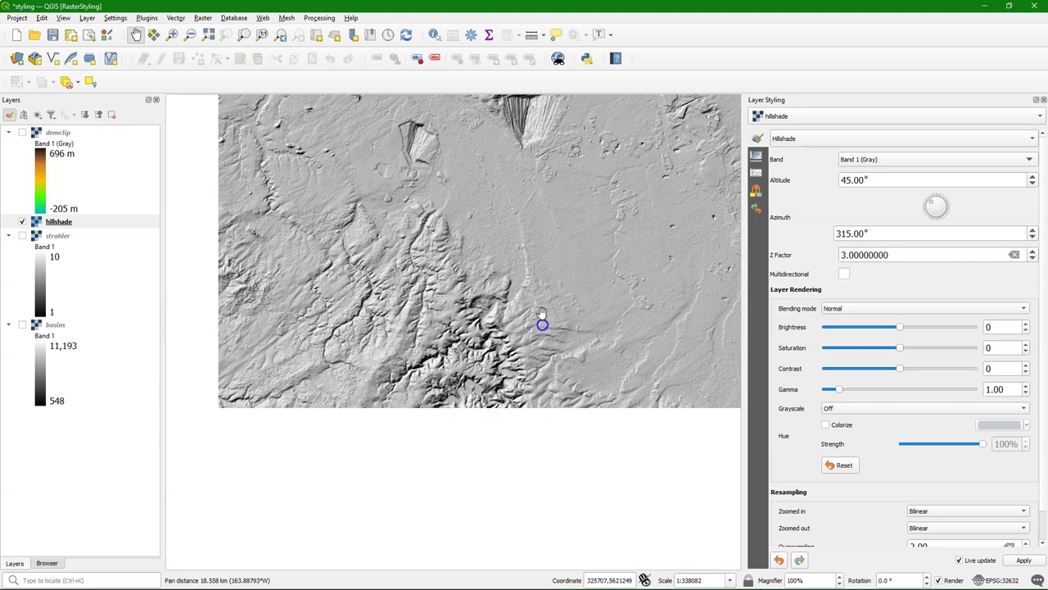
pyautogui.click(548, 412)
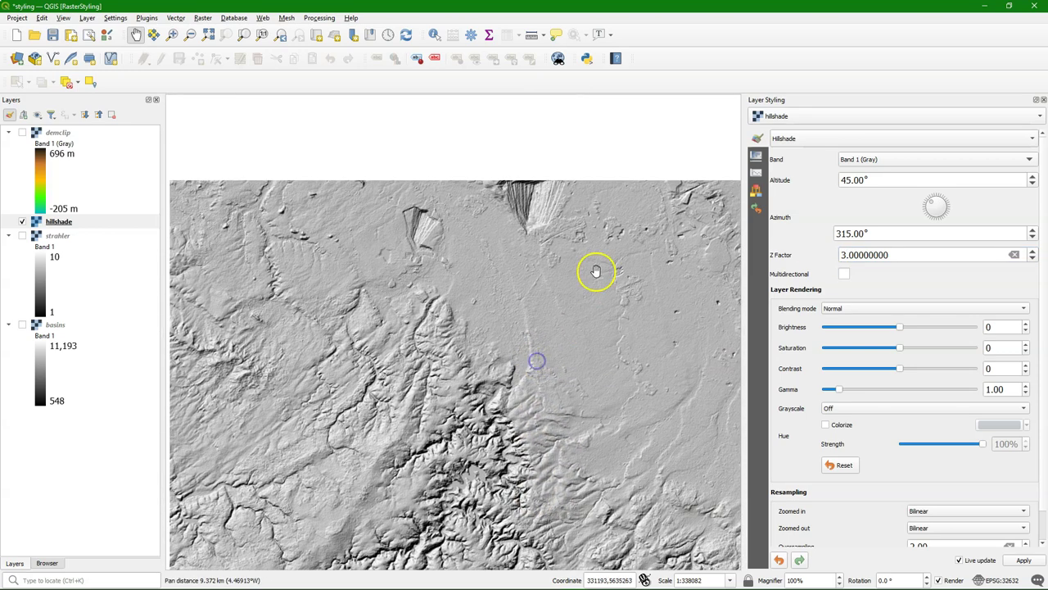
pyautogui.moveTo(597, 271); pyautogui.dragTo(531, 310)
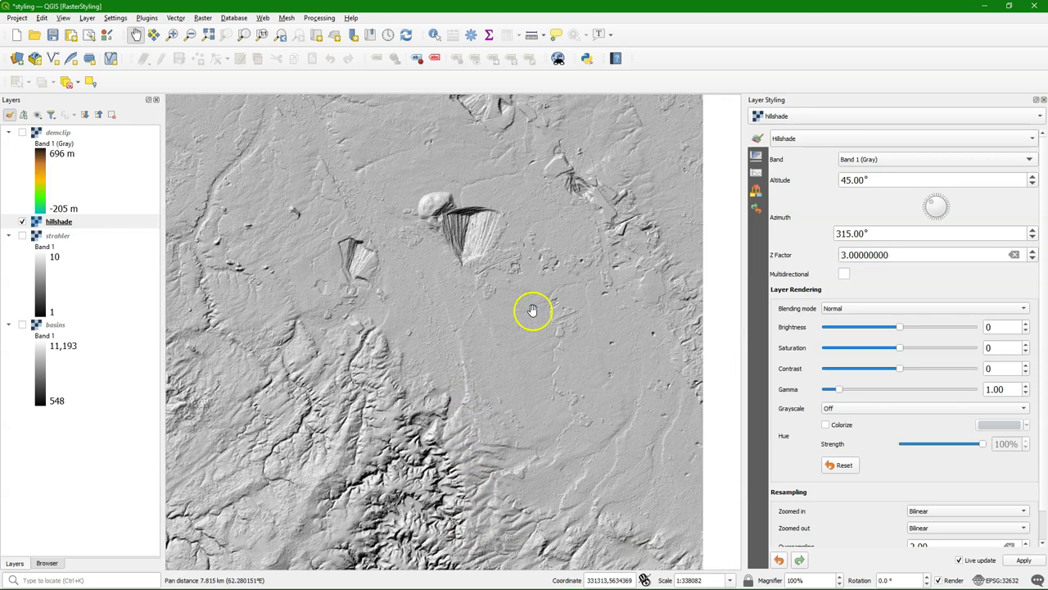
pyautogui.click(844, 274)
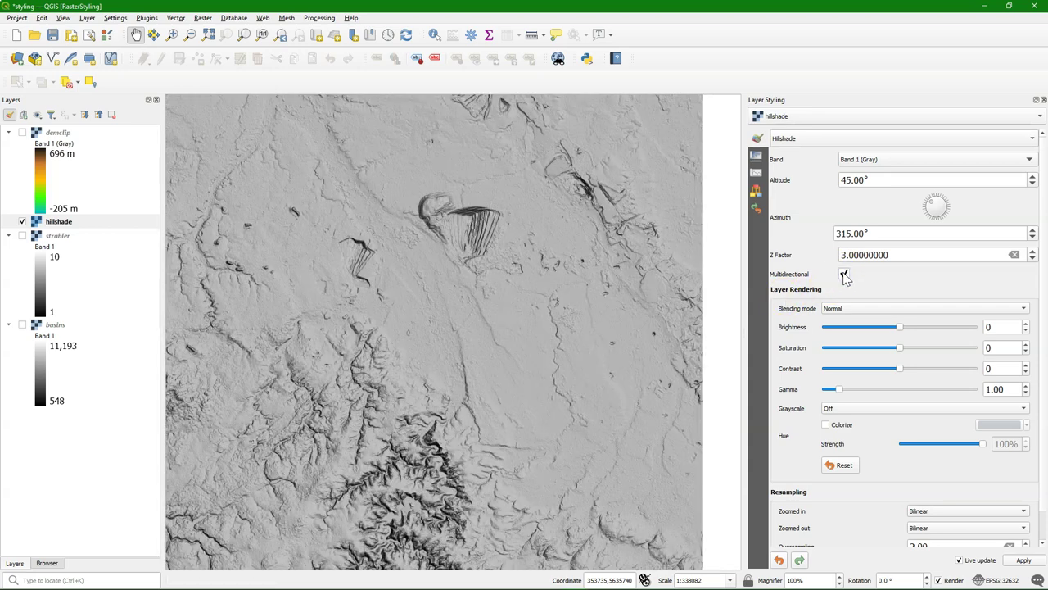
pyautogui.click(843, 273)
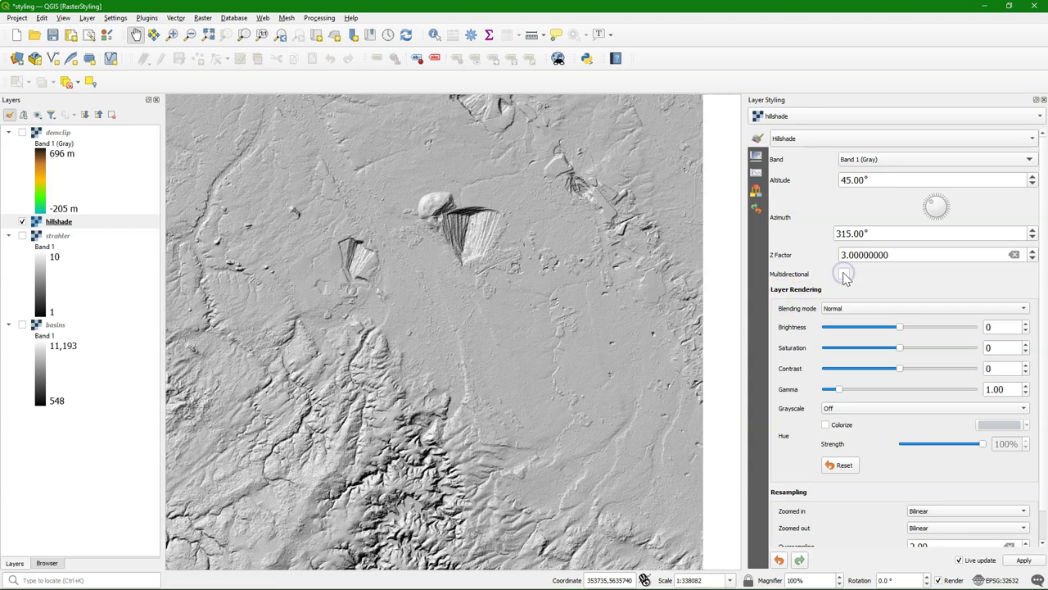
pyautogui.click(22, 132)
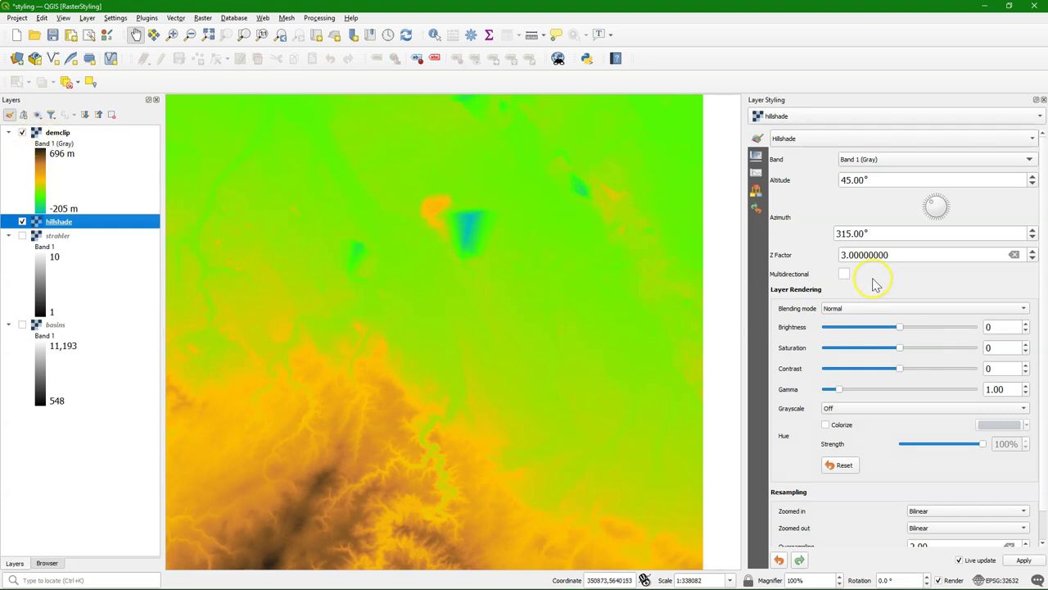
# Step: Select demclip in Layer Styling and set its blending mode to Multiply over the hillshade
pyautogui.click(774, 115)
pyautogui.click(791, 101)
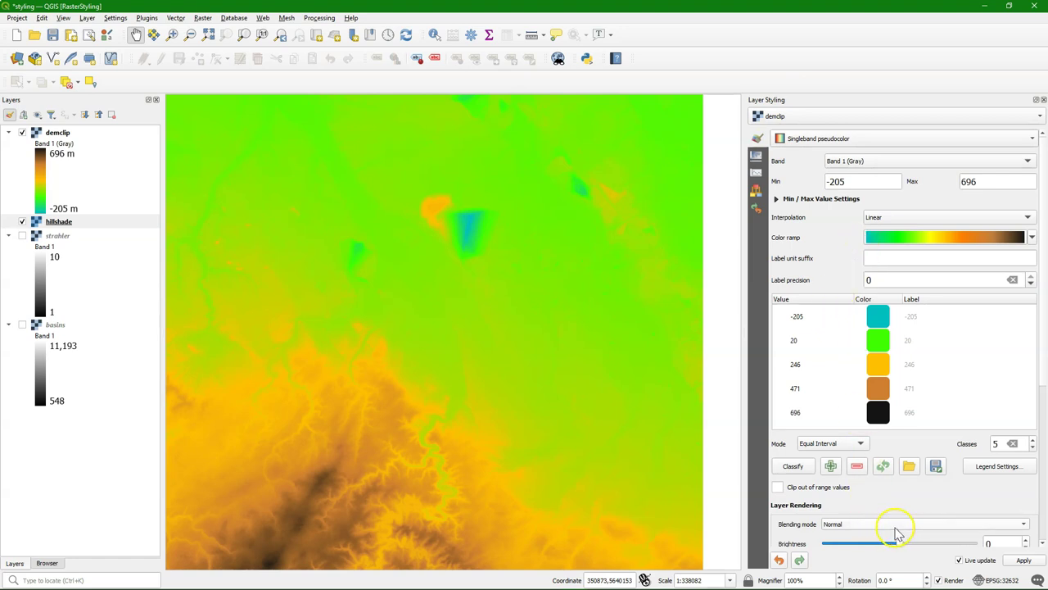
pyautogui.moveTo(1041, 363); pyautogui.dragTo(1025, 482)
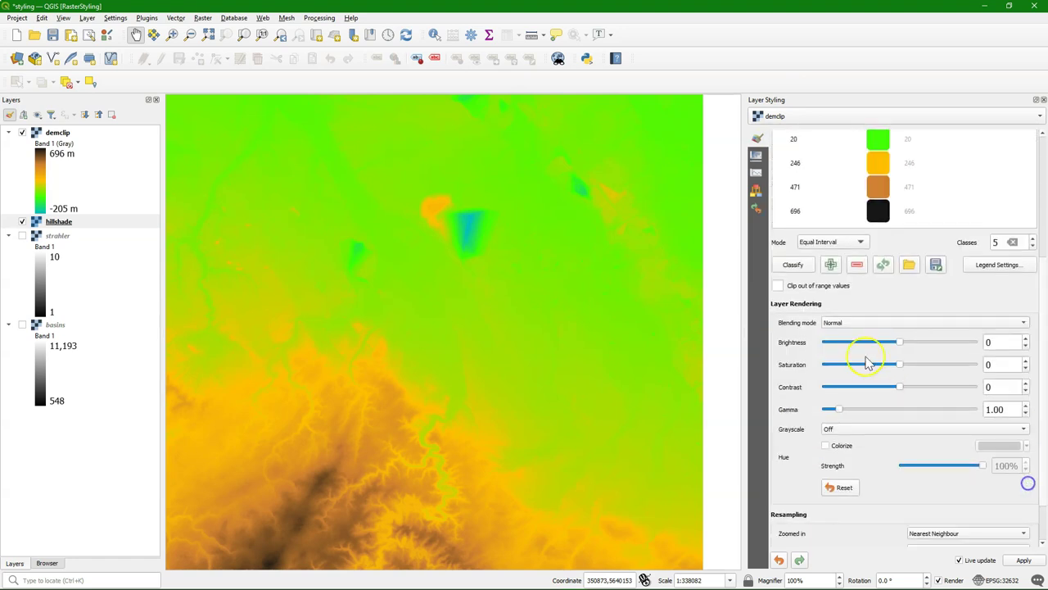
pyautogui.click(833, 325)
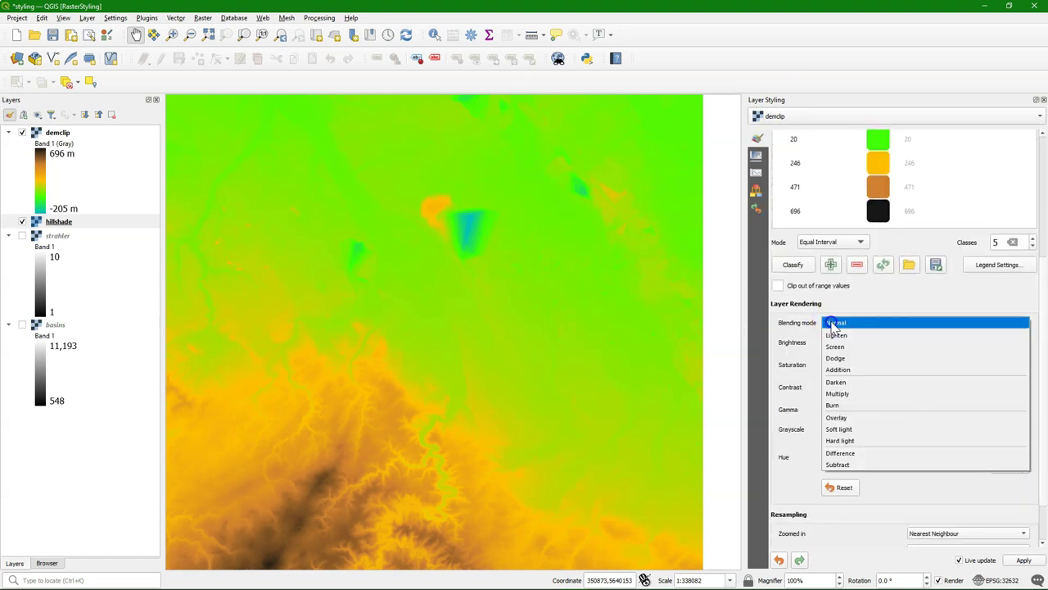
pyautogui.click(839, 395)
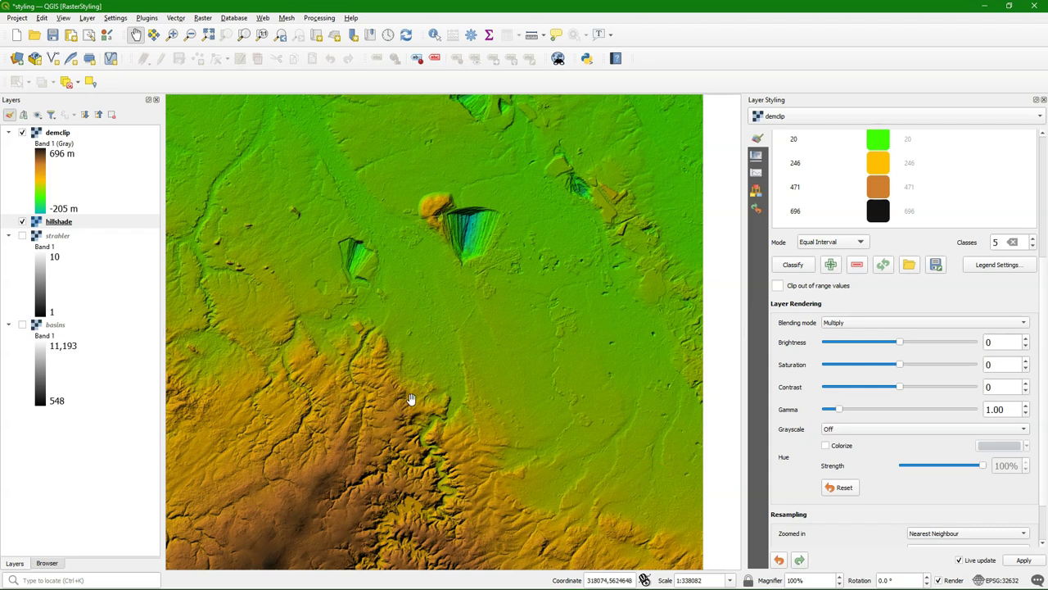
# Step: Try the Darken and Addition blending modes, then zoom to the full demclip extent
pyautogui.click(832, 322)
pyautogui.click(842, 324)
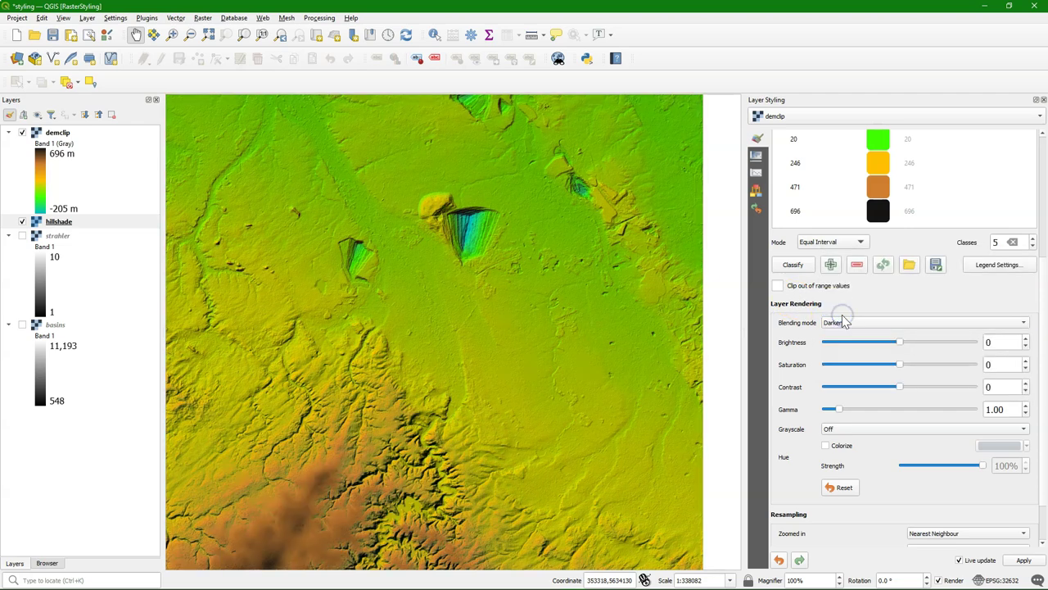
pyautogui.click(842, 321)
pyautogui.click(844, 315)
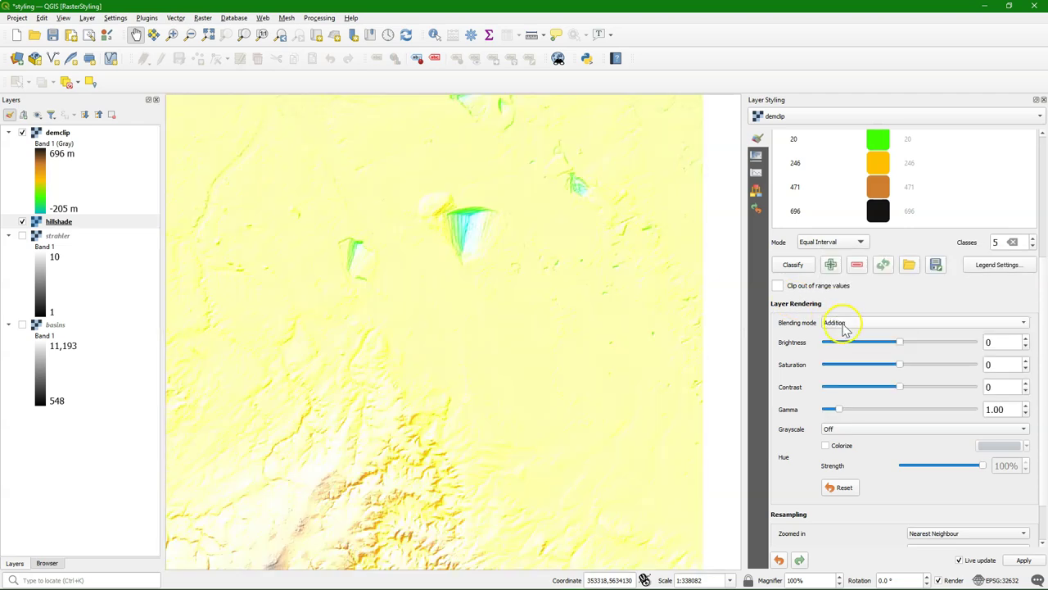
pyautogui.click(836, 321)
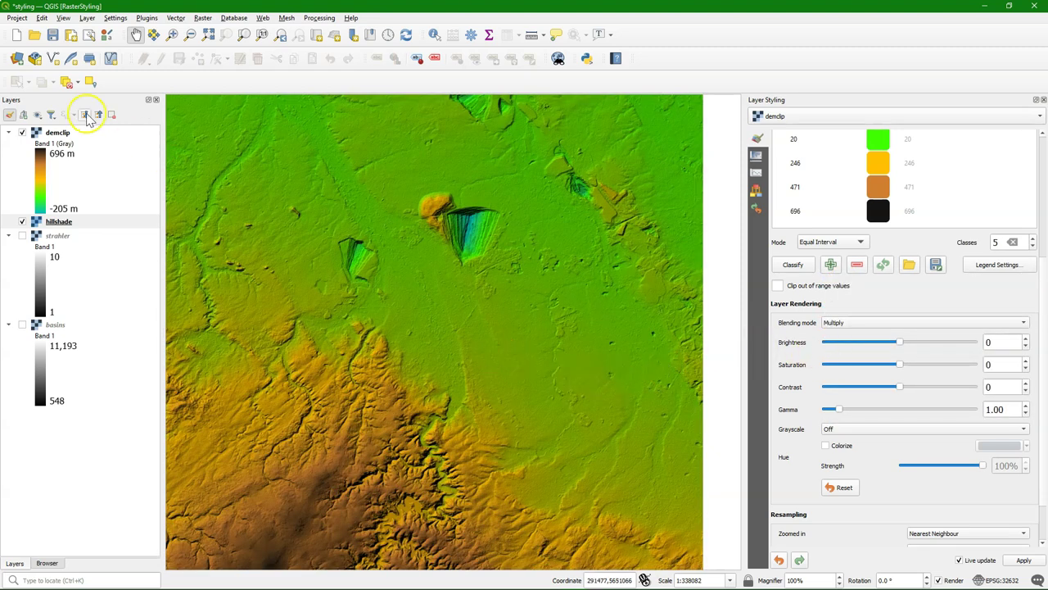
pyautogui.rightClick(59, 134)
pyautogui.click(70, 139)
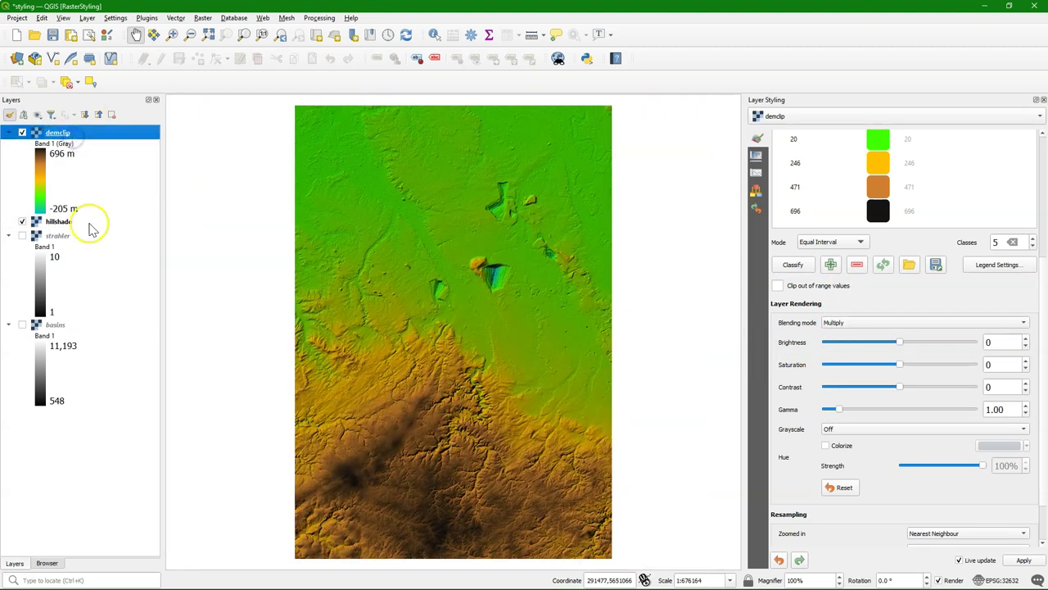
# Step: Duplicate the demclip layer and rename the copy 'contours'
pyautogui.click(186, 242)
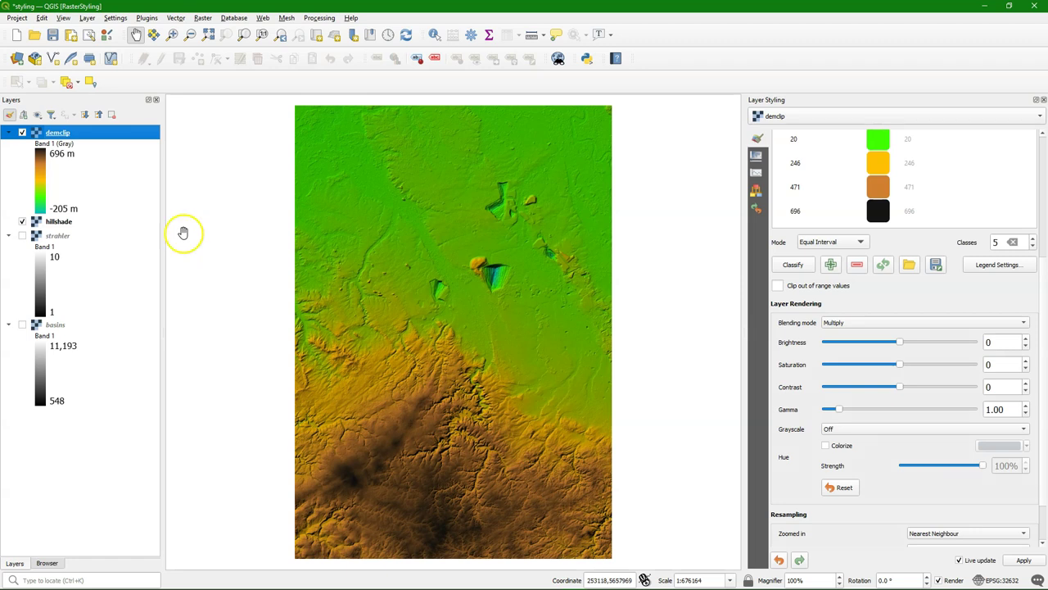
pyautogui.rightClick(61, 132)
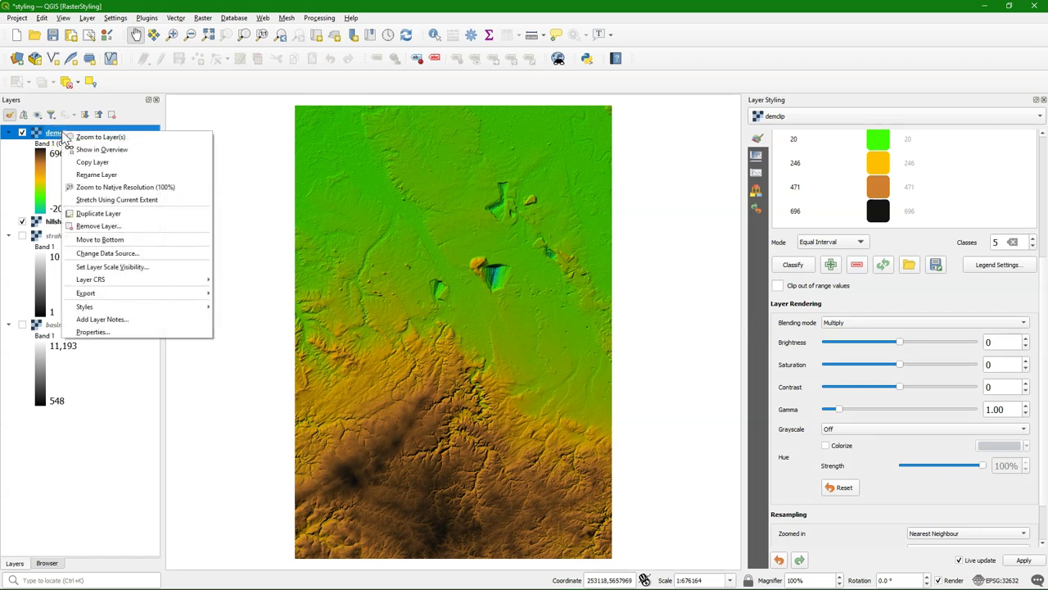
pyautogui.click(99, 213)
pyautogui.rightClick(51, 222)
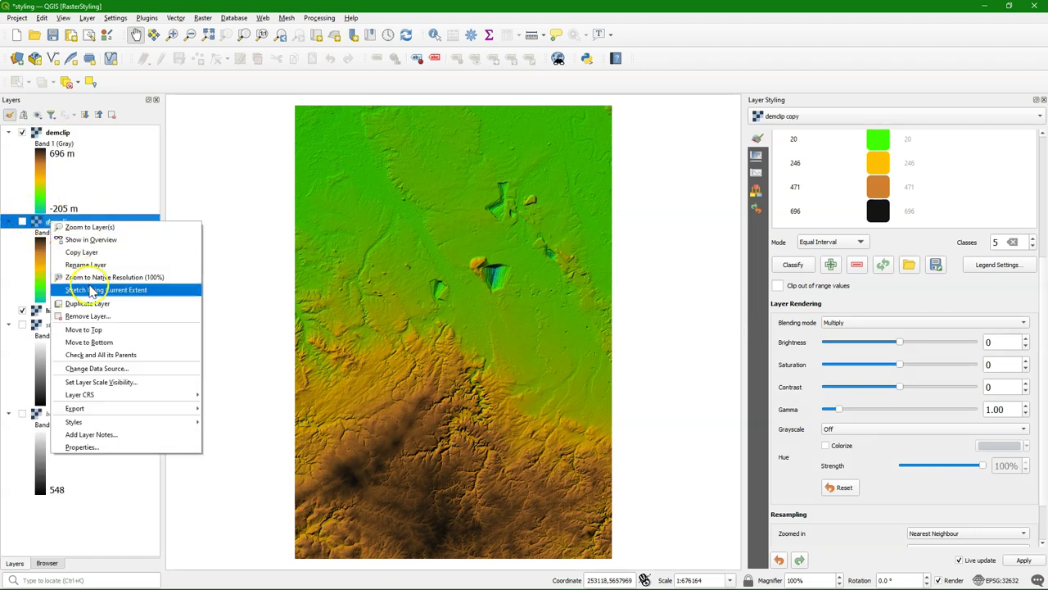
pyautogui.click(94, 267)
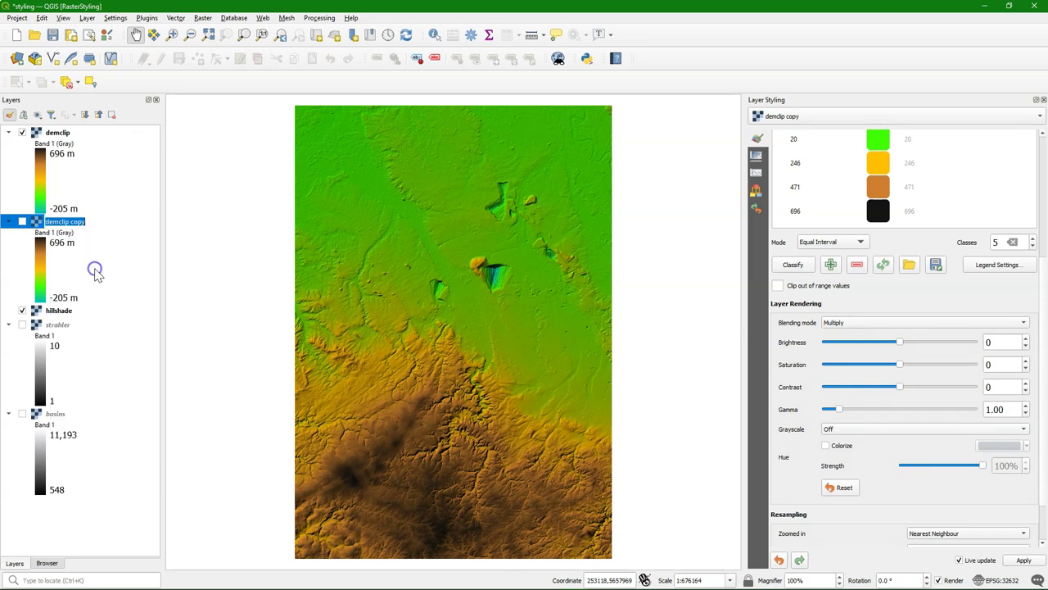
pyautogui.write('contours')
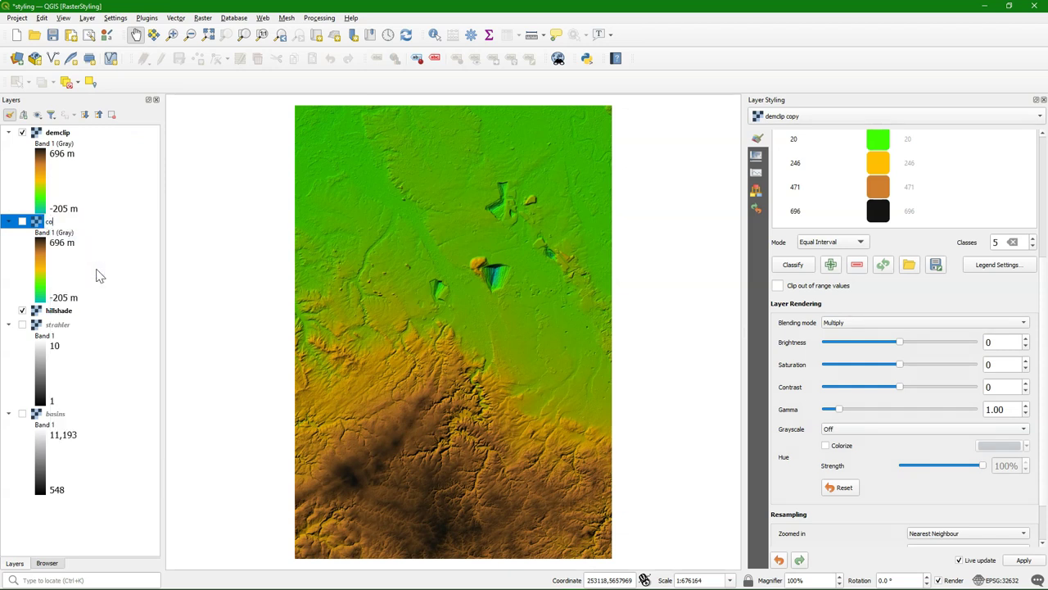
pyautogui.press('Return')
# Step: Move the contours layer to the top of the list, switch it on and select it
pyautogui.rightClick(78, 226)
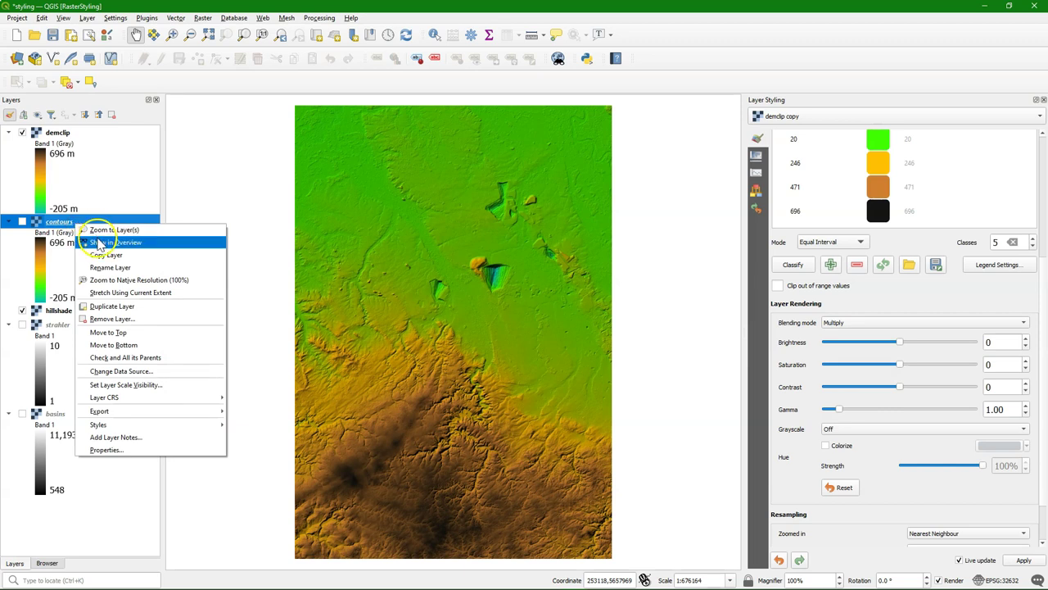
pyautogui.click(124, 333)
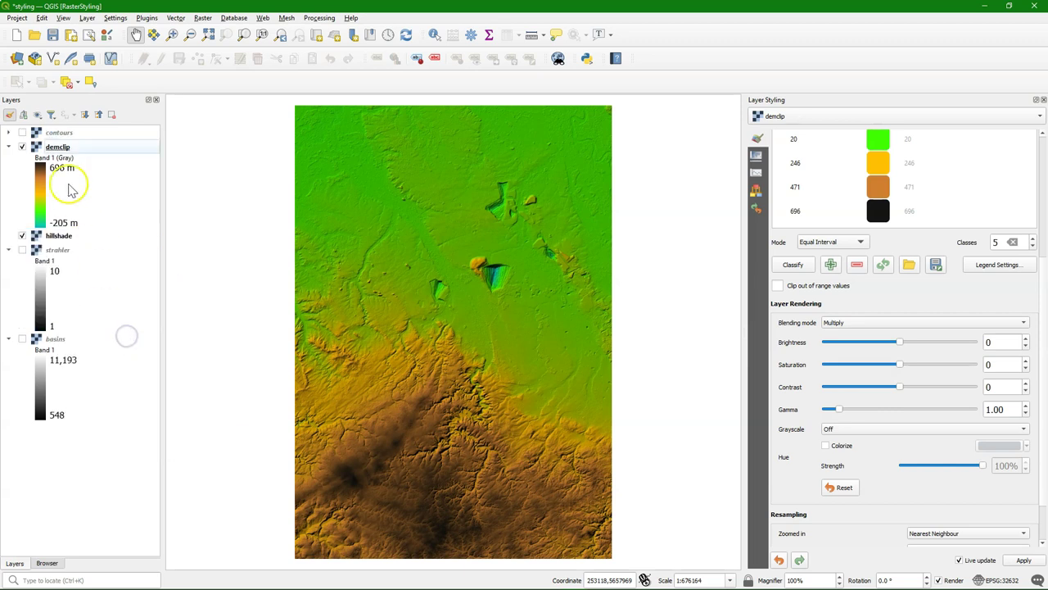
pyautogui.click(22, 133)
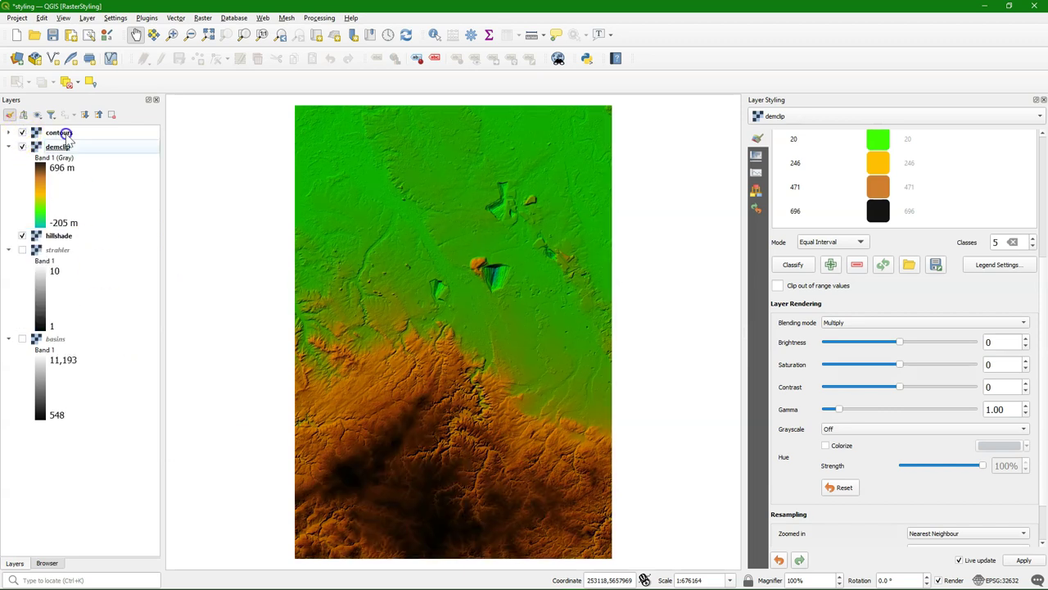
pyautogui.click(66, 133)
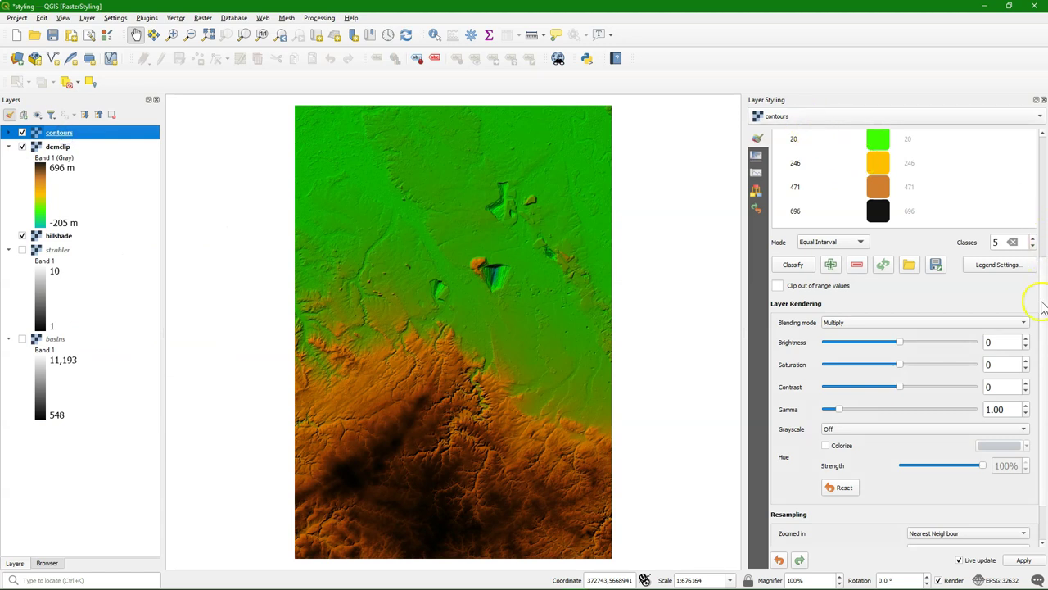
pyautogui.moveTo(1036, 299); pyautogui.dragTo(1040, 181)
# Step: Render the contours layer as Contours, first trying a 50 interval with 250 index contours
pyautogui.click(807, 141)
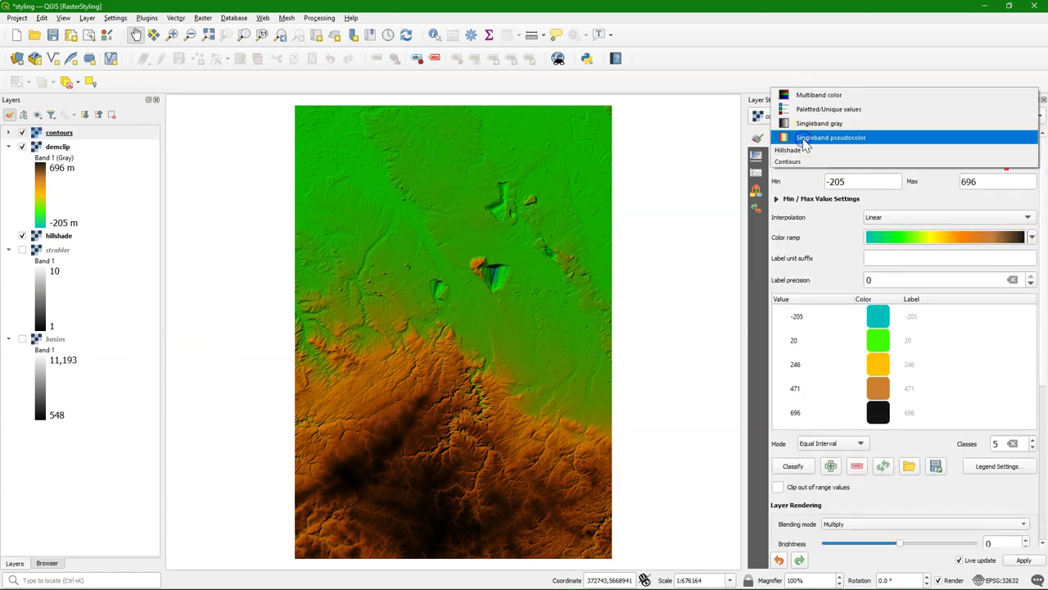
pyautogui.click(793, 160)
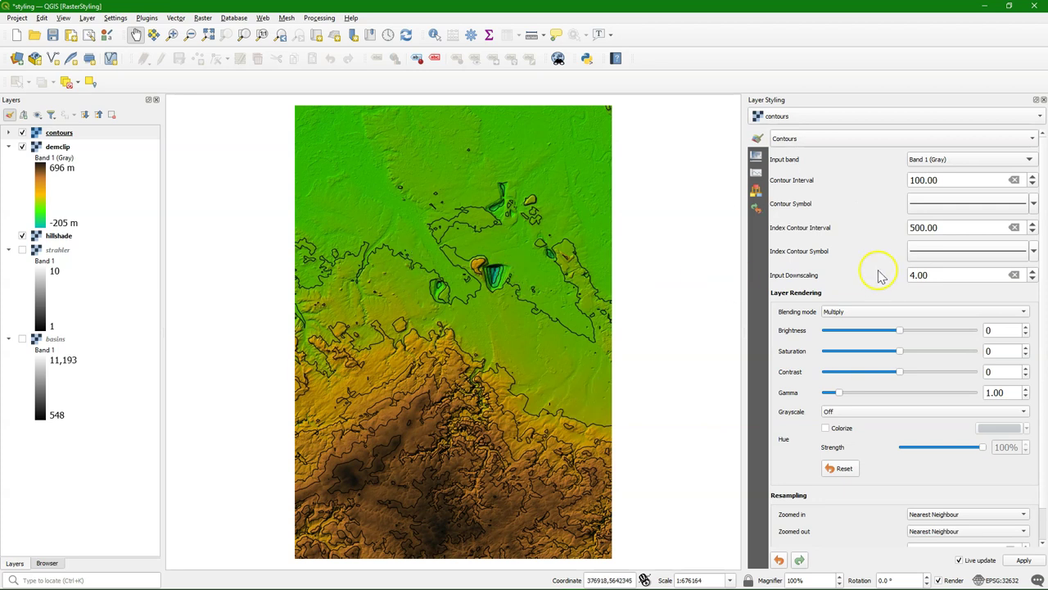
pyautogui.click(923, 180)
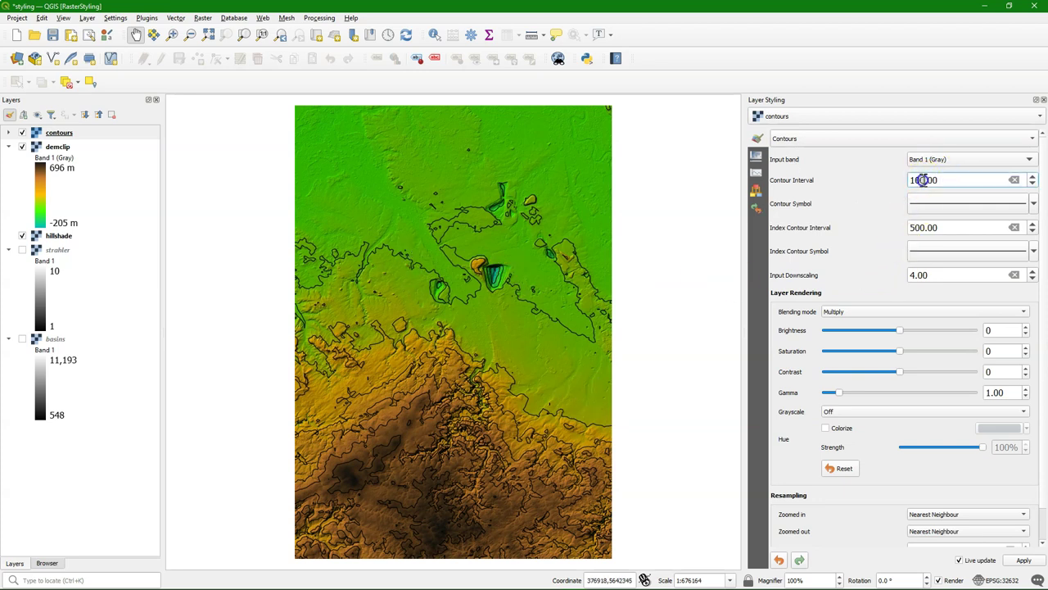
pyautogui.moveTo(919, 185); pyautogui.dragTo(945, 184)
pyautogui.write('50')
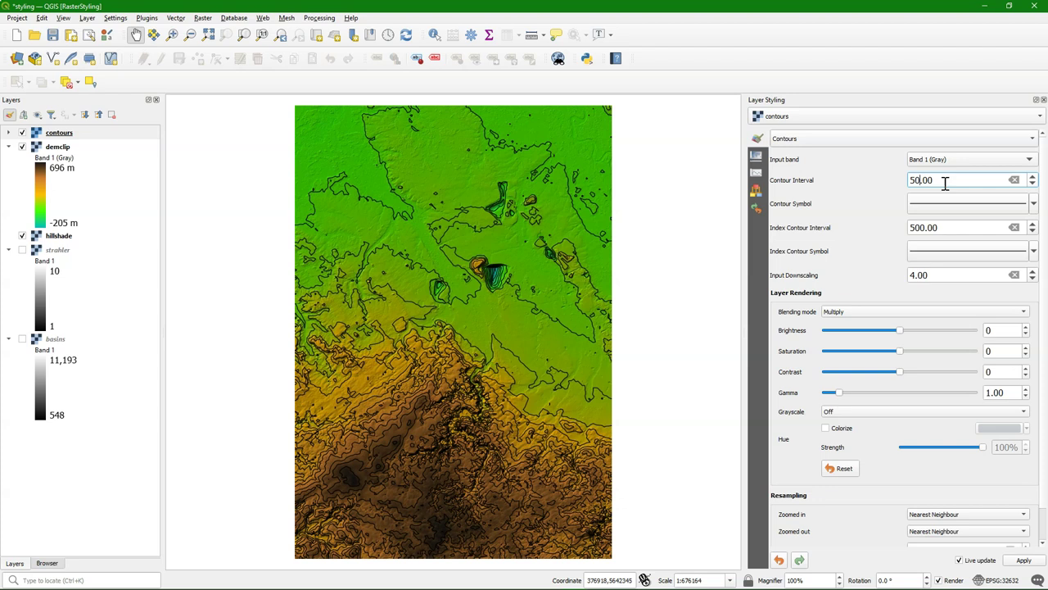
pyautogui.click(924, 227)
pyautogui.click(921, 228)
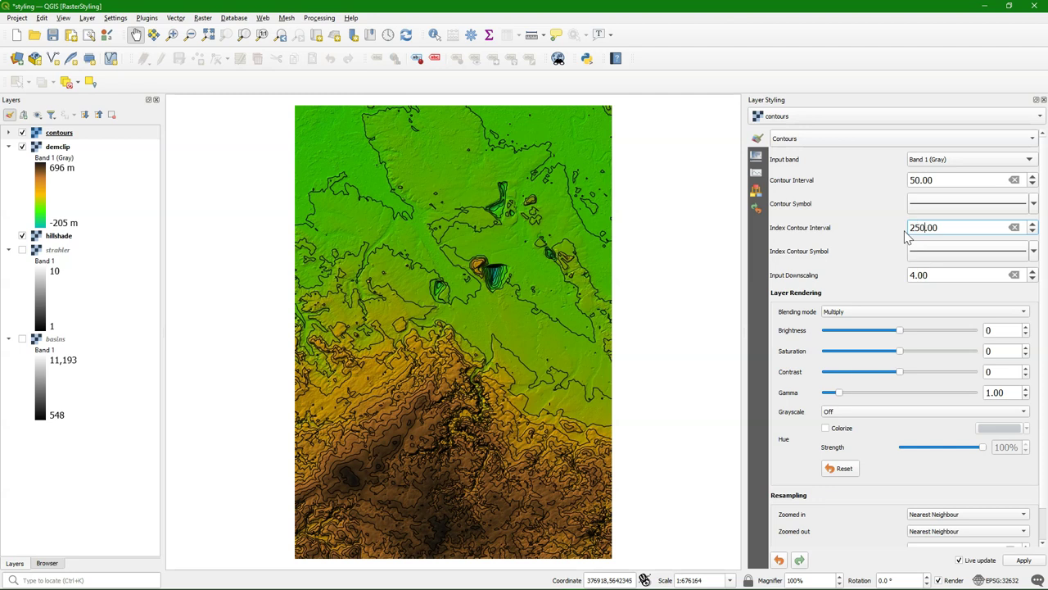
pyautogui.click(928, 212)
# Step: Change the contour interval to 10 and the index interval to 100, then zoom into the terrain
pyautogui.click(910, 180)
pyautogui.write('1')
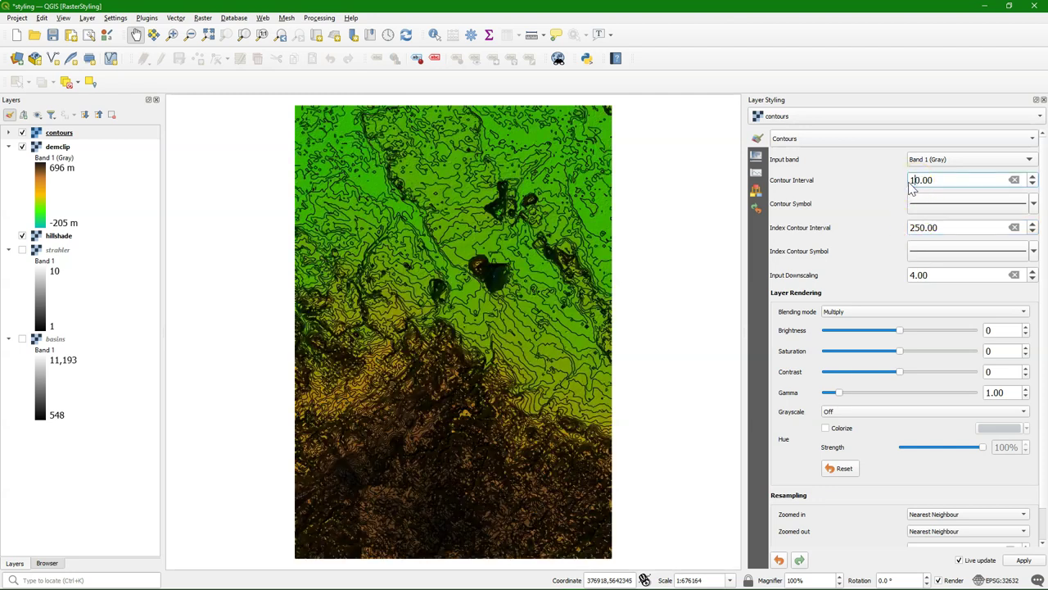
pyautogui.click(915, 194)
pyautogui.click(923, 181)
pyautogui.moveTo(922, 180); pyautogui.dragTo(909, 184)
pyautogui.moveTo(926, 228); pyautogui.dragTo(909, 230)
pyautogui.write('10')
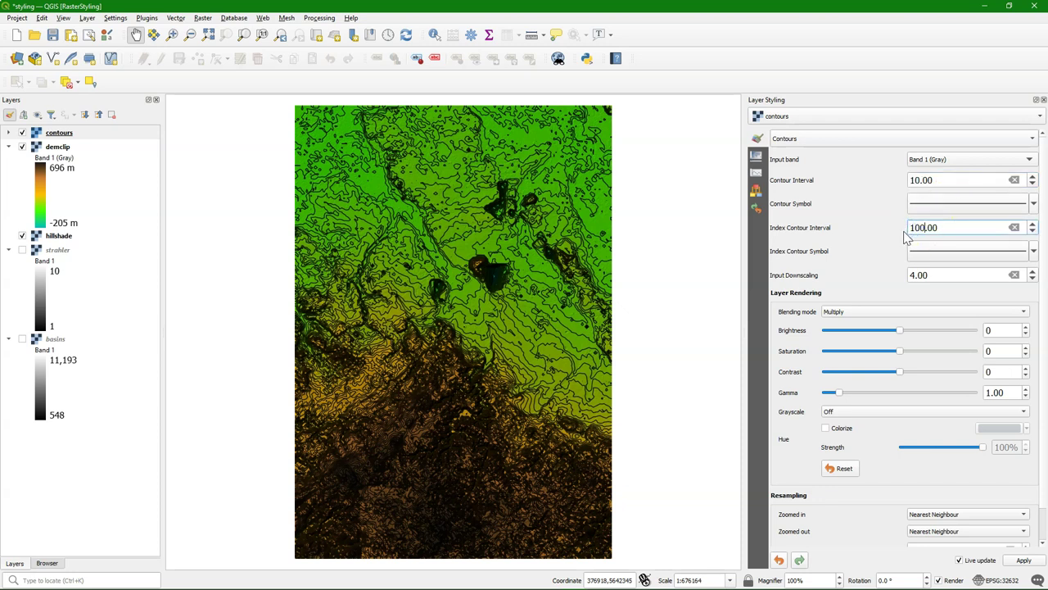
pyautogui.write('0')
pyautogui.scroll(2, 430, 441)
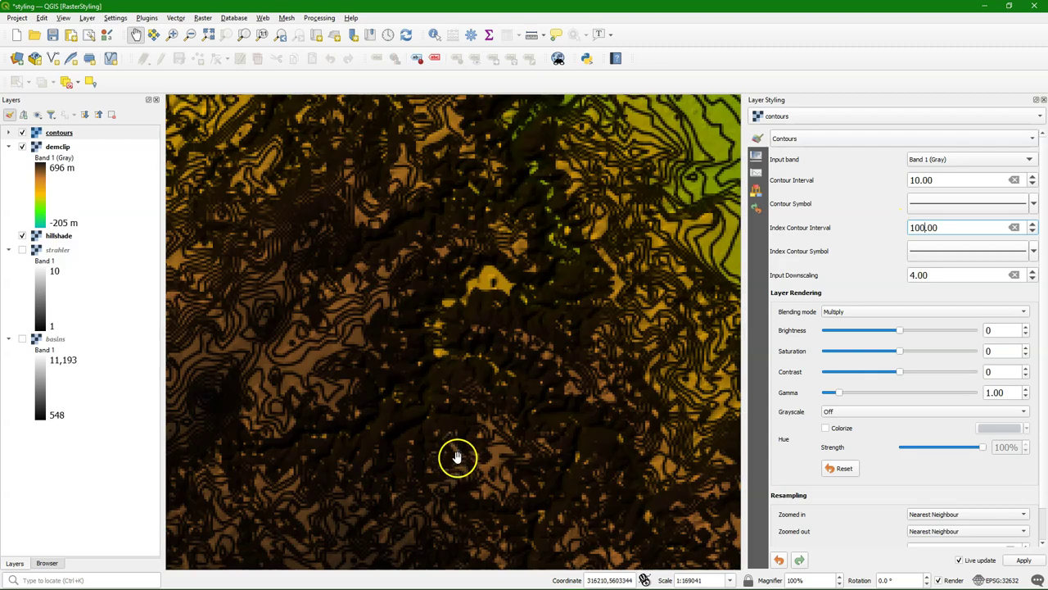
pyautogui.scroll(1, 481, 418)
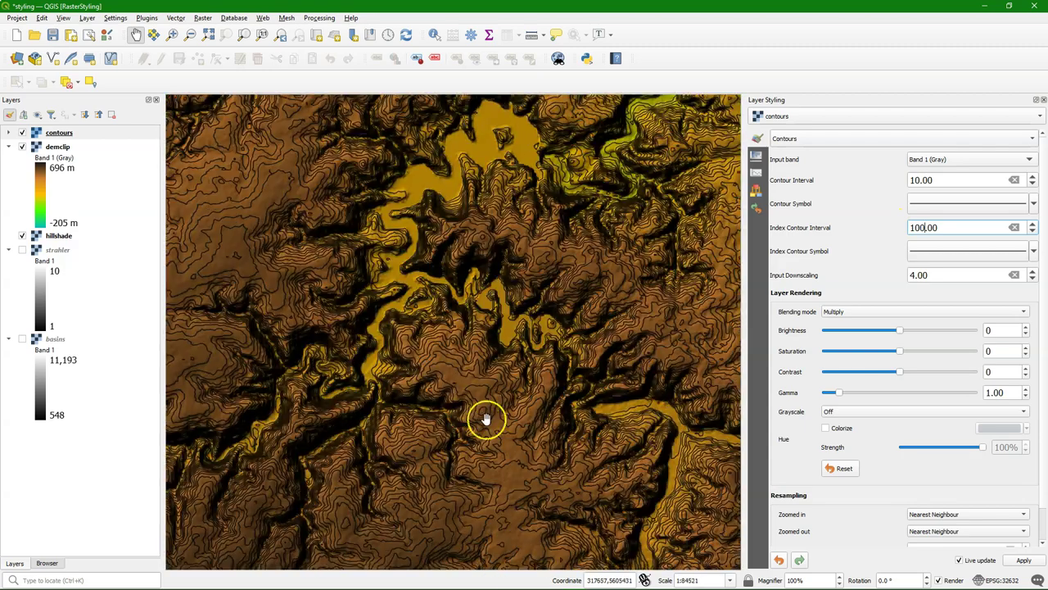
pyautogui.moveTo(513, 288); pyautogui.dragTo(543, 237)
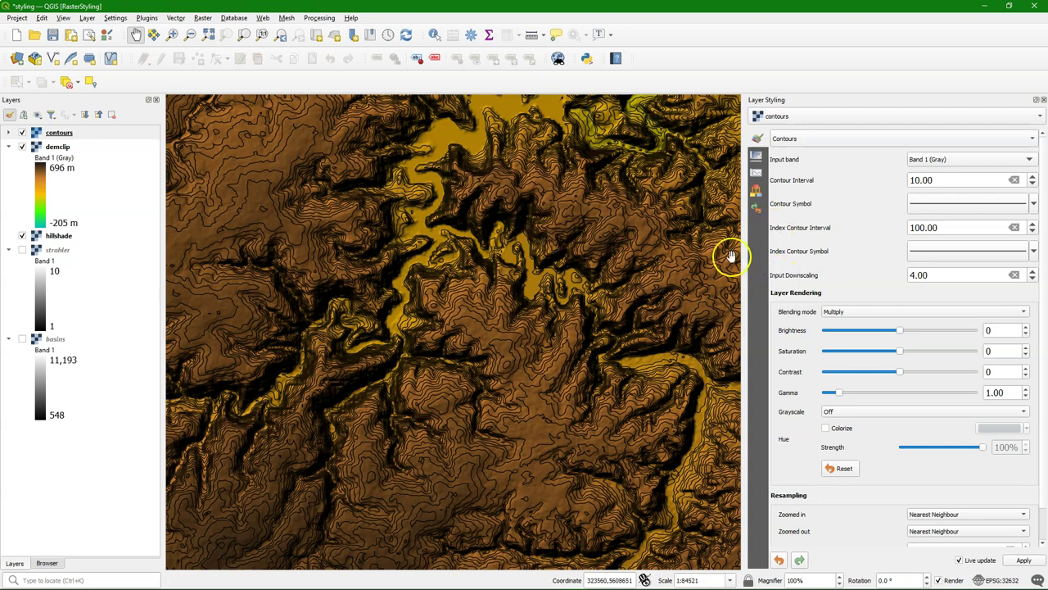
# Step: Lower the contour line symbol's opacity to about 35.1% so the contours look fainter
pyautogui.click(949, 205)
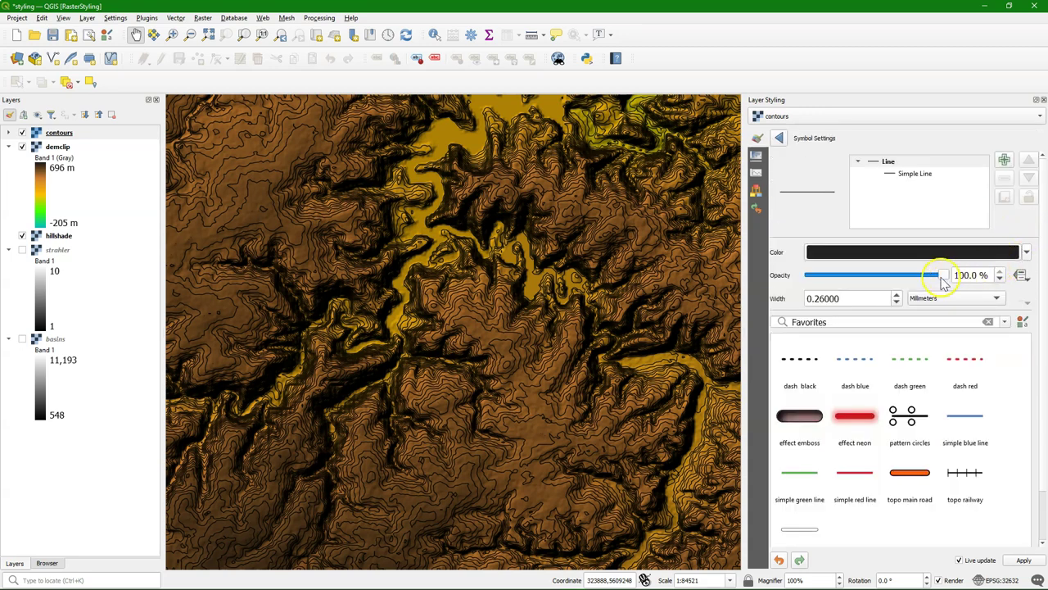
pyautogui.moveTo(944, 279); pyautogui.dragTo(854, 279)
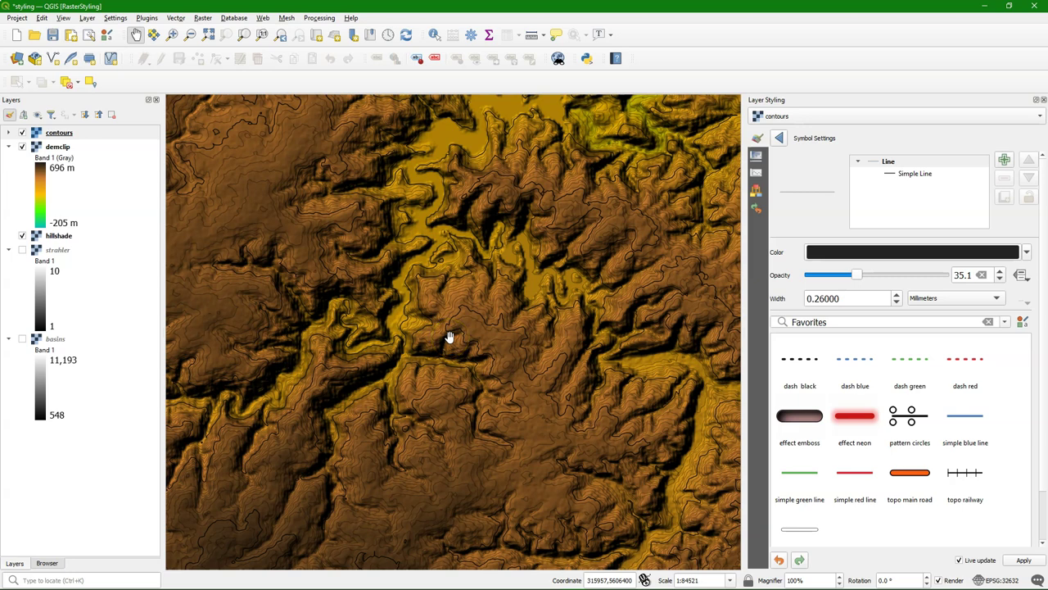
pyautogui.click(779, 137)
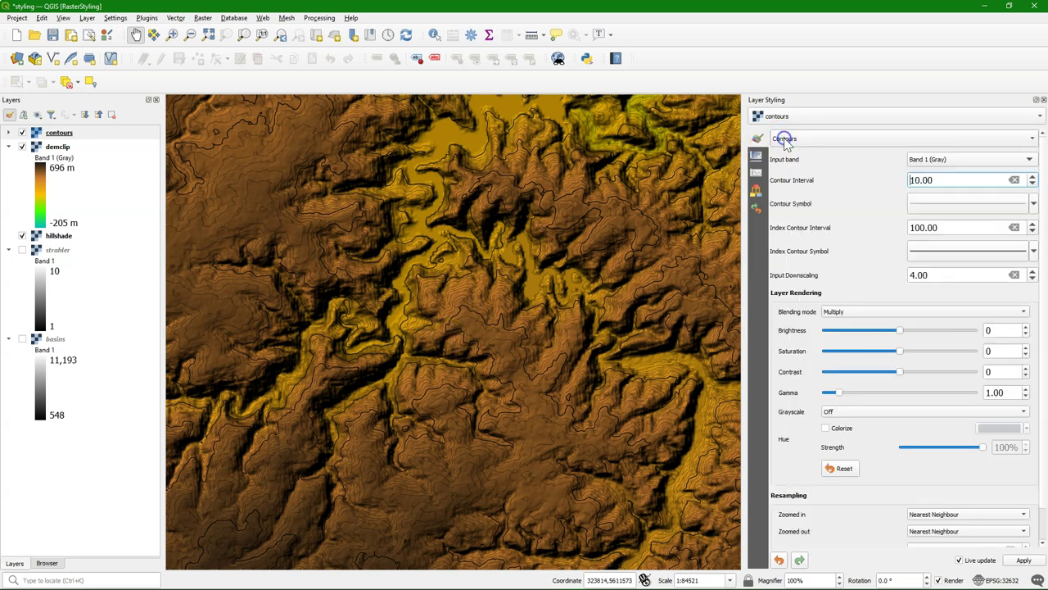
# Step: Stretch demclip's colour ramp to Current canvas statistics, spanning 200 to 626
pyautogui.click(53, 147)
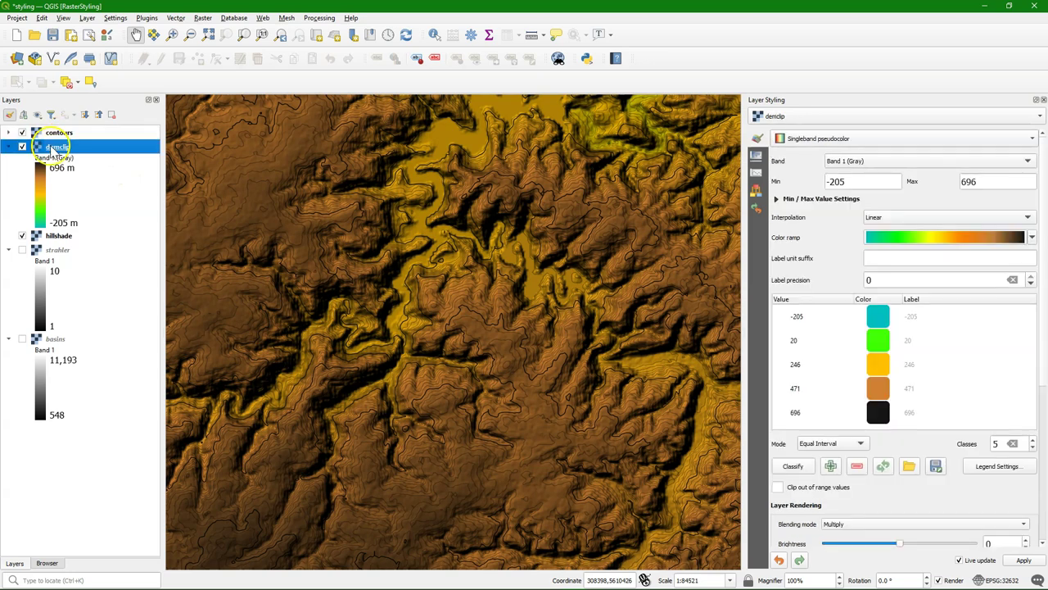
pyautogui.click(776, 198)
pyautogui.click(954, 314)
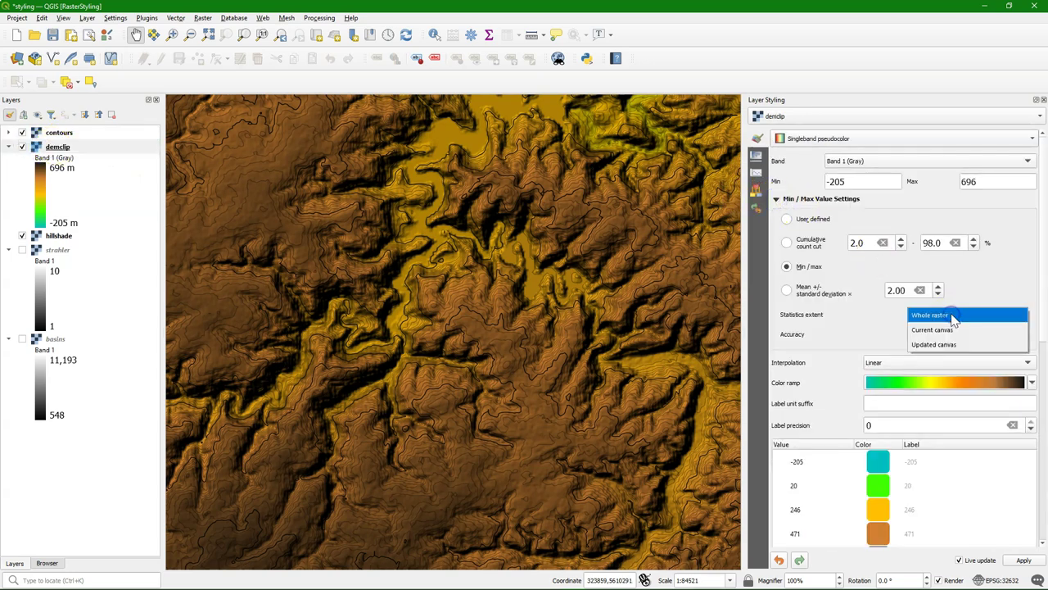
pyautogui.click(952, 328)
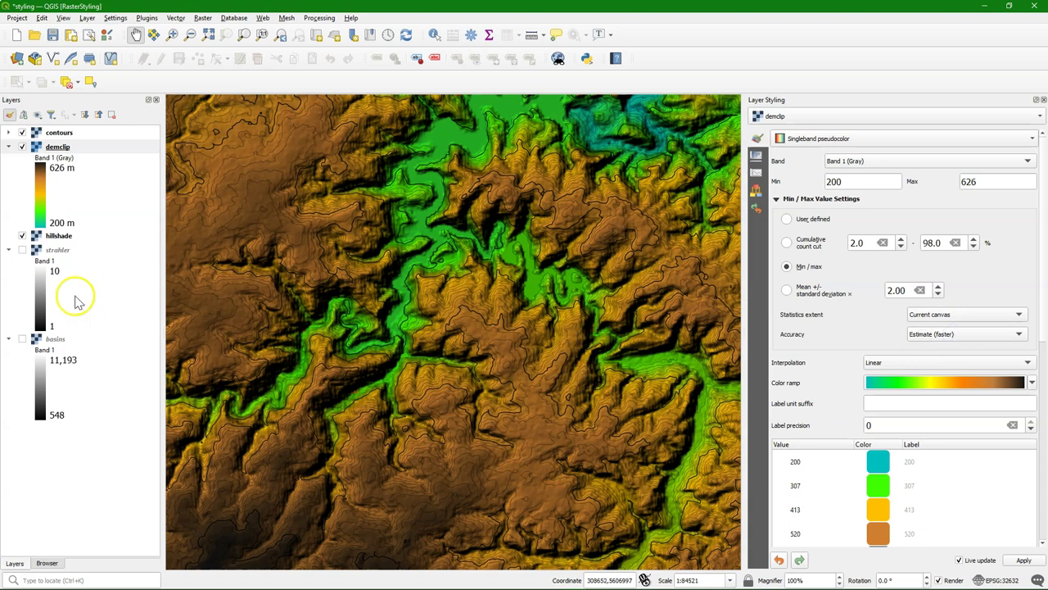
pyautogui.scroll(1, 570, 299)
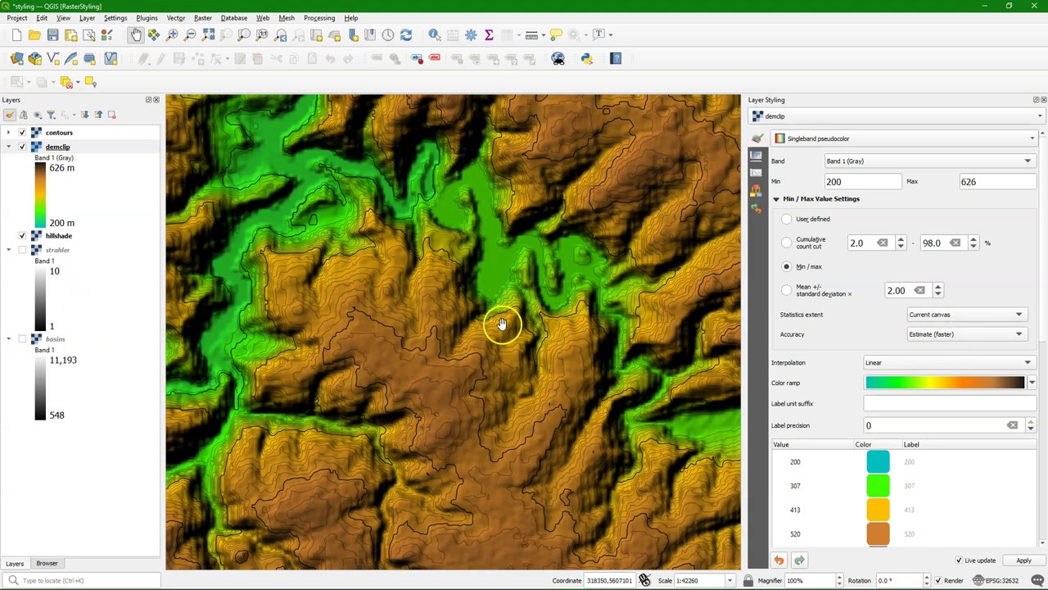
pyautogui.click(56, 132)
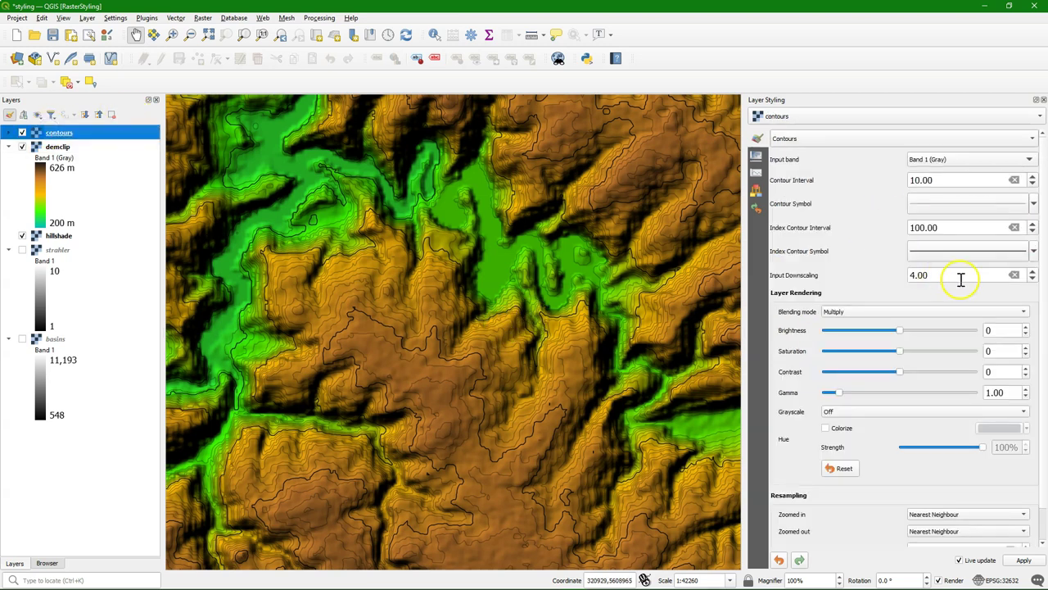
# Step: Set the contours' input downscaling to 6.00 and change blending from Multiply to Normal
pyautogui.click(1033, 272)
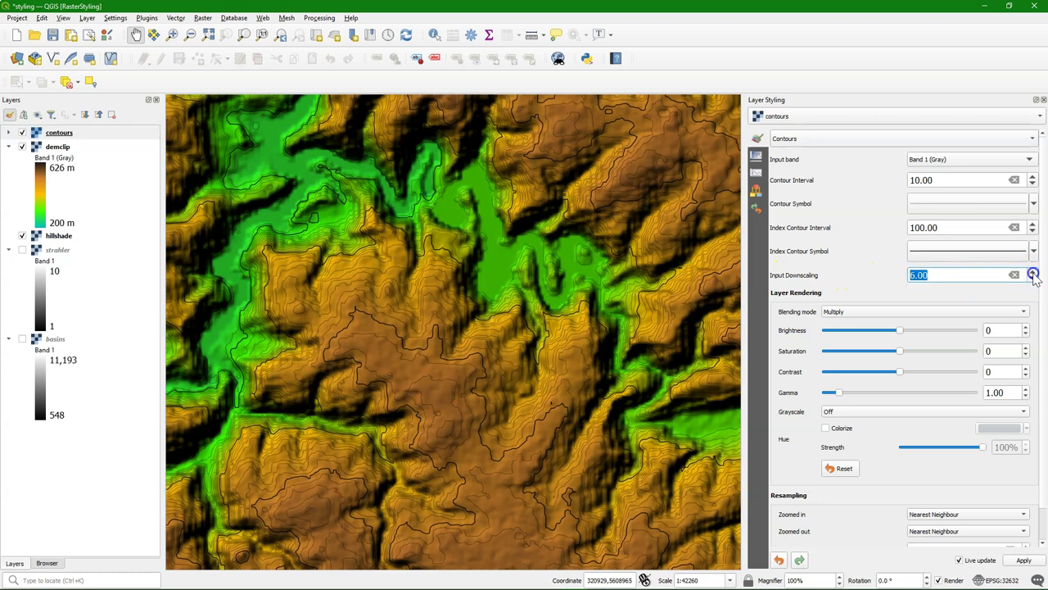
pyautogui.click(1033, 272)
pyautogui.click(1033, 273)
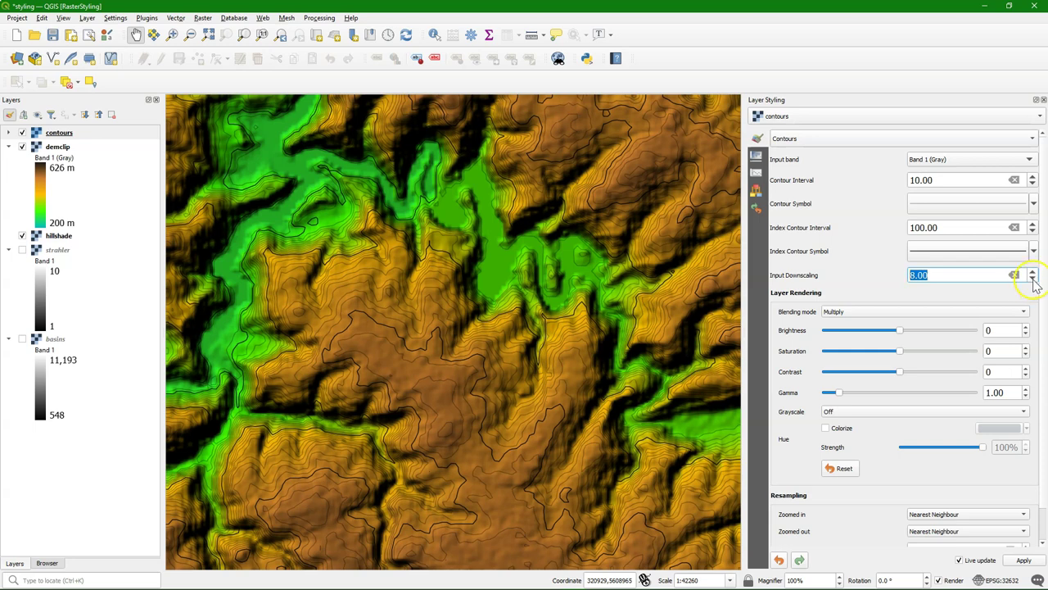
pyautogui.click(1032, 278)
pyautogui.click(1033, 279)
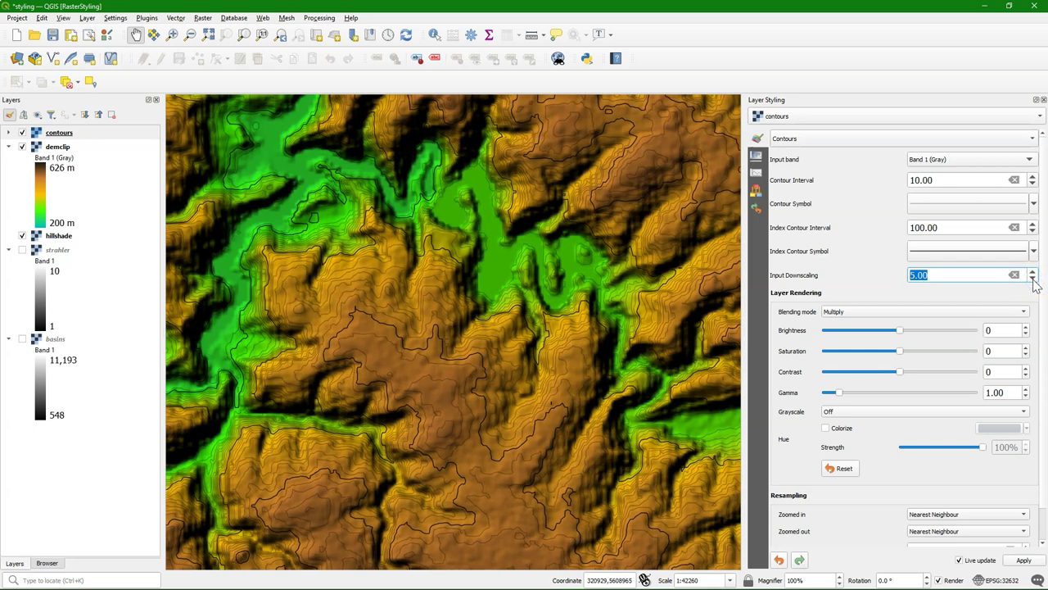
pyautogui.click(1033, 272)
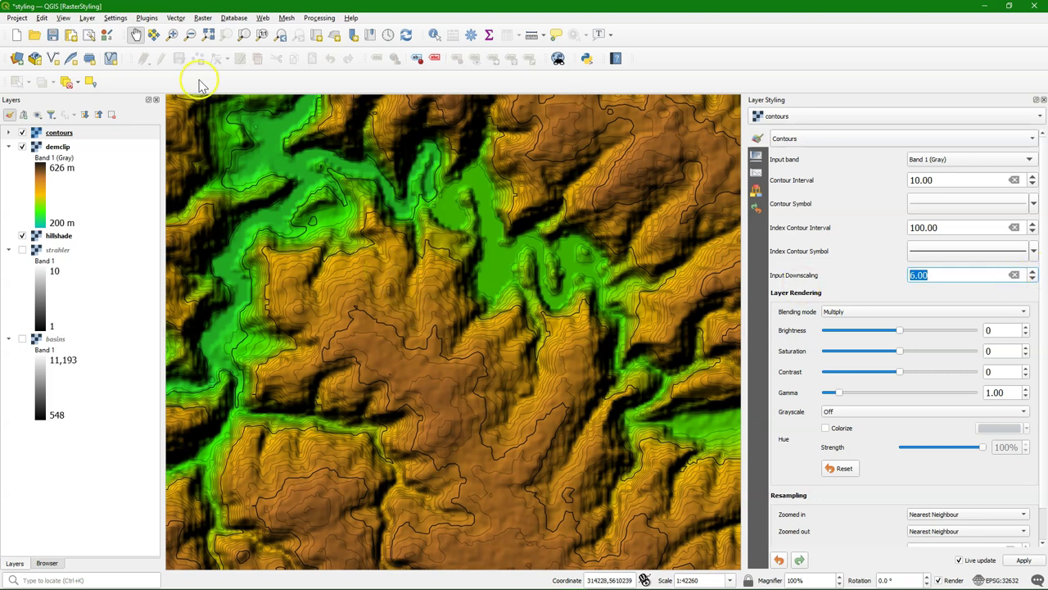
pyautogui.click(833, 312)
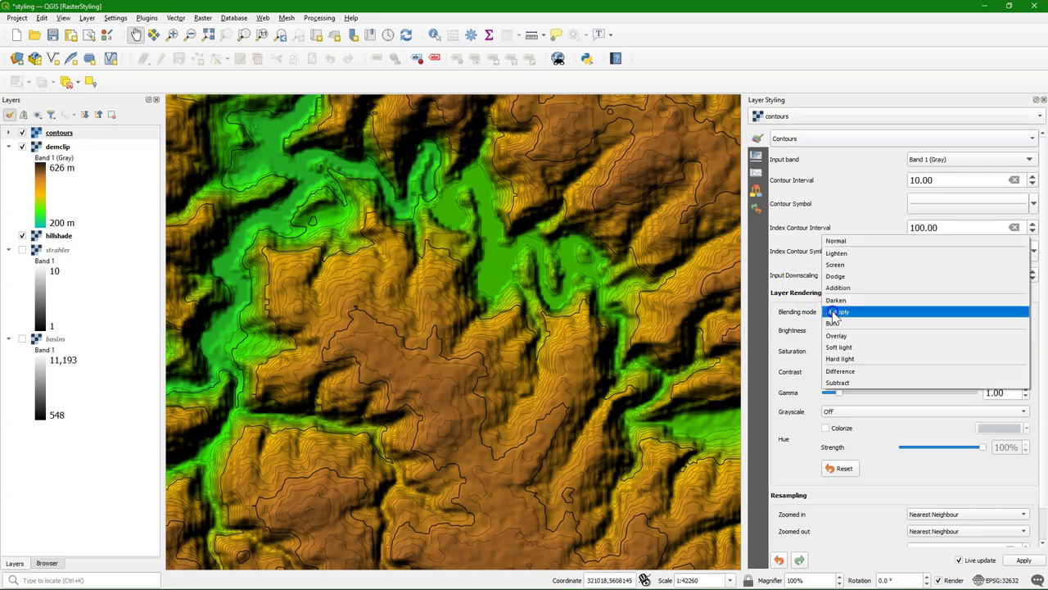
pyautogui.click(834, 241)
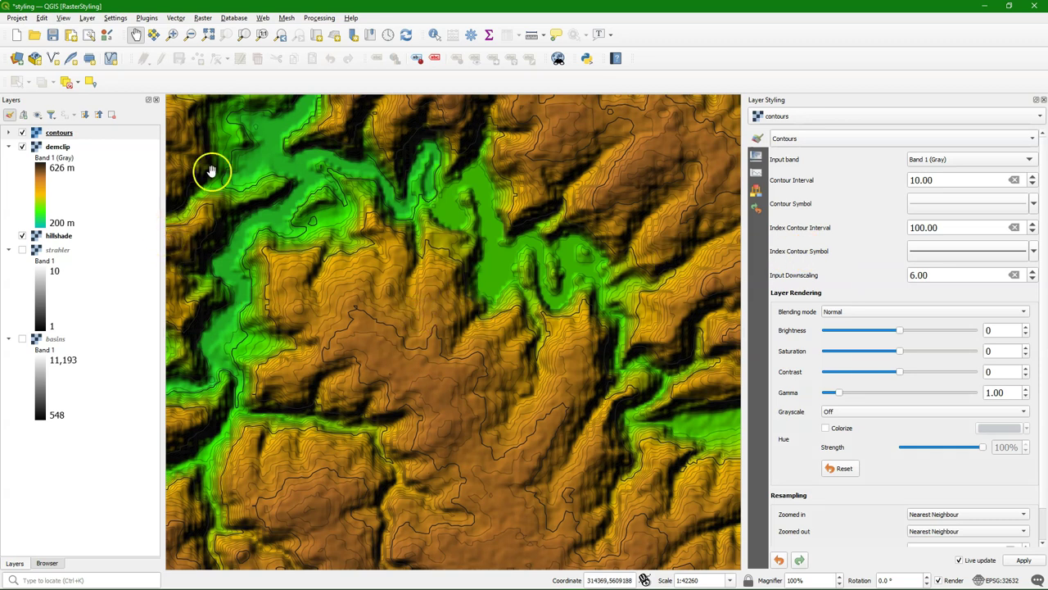
pyautogui.click(202, 20)
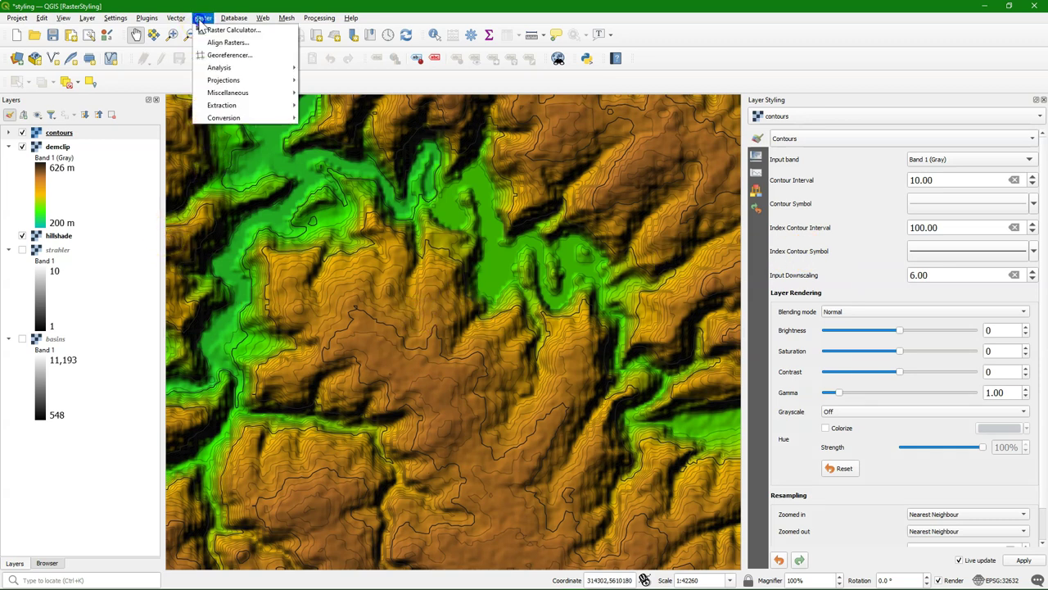
pyautogui.click(243, 100)
pyautogui.moveTo(243, 111)
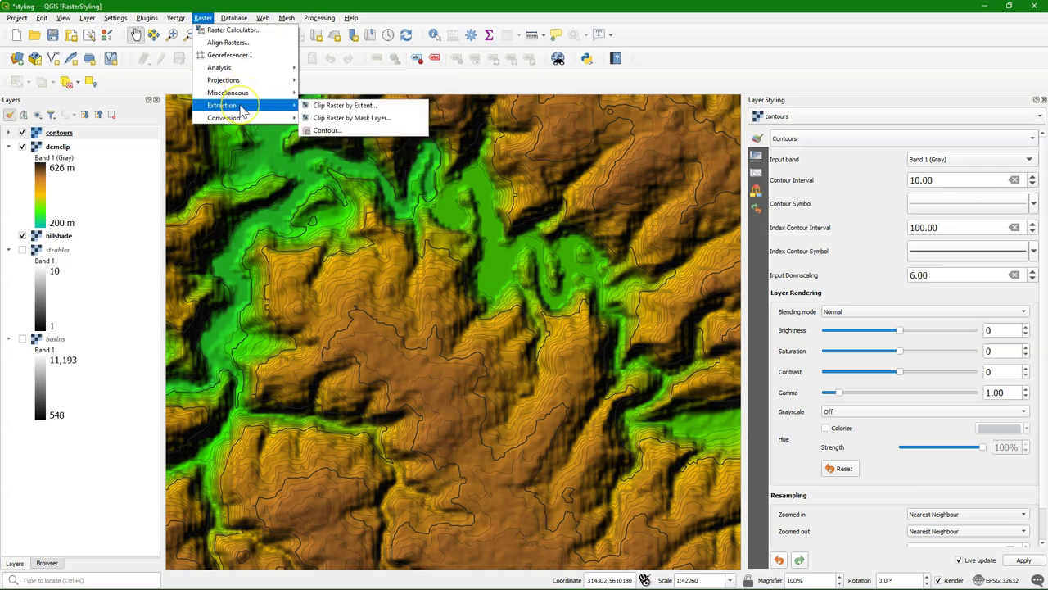
pyautogui.click(336, 131)
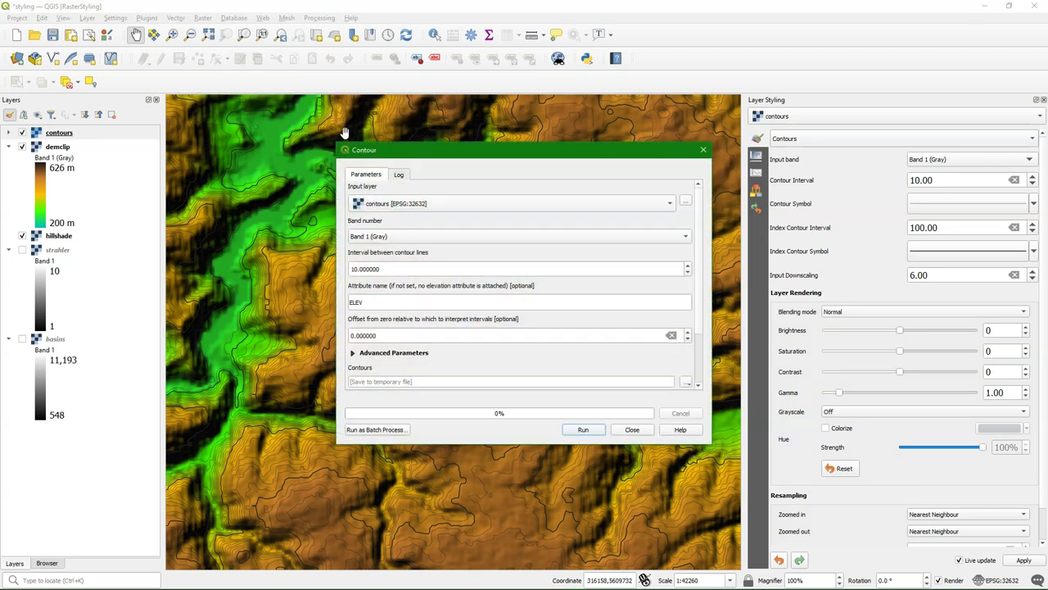
pyautogui.click(703, 152)
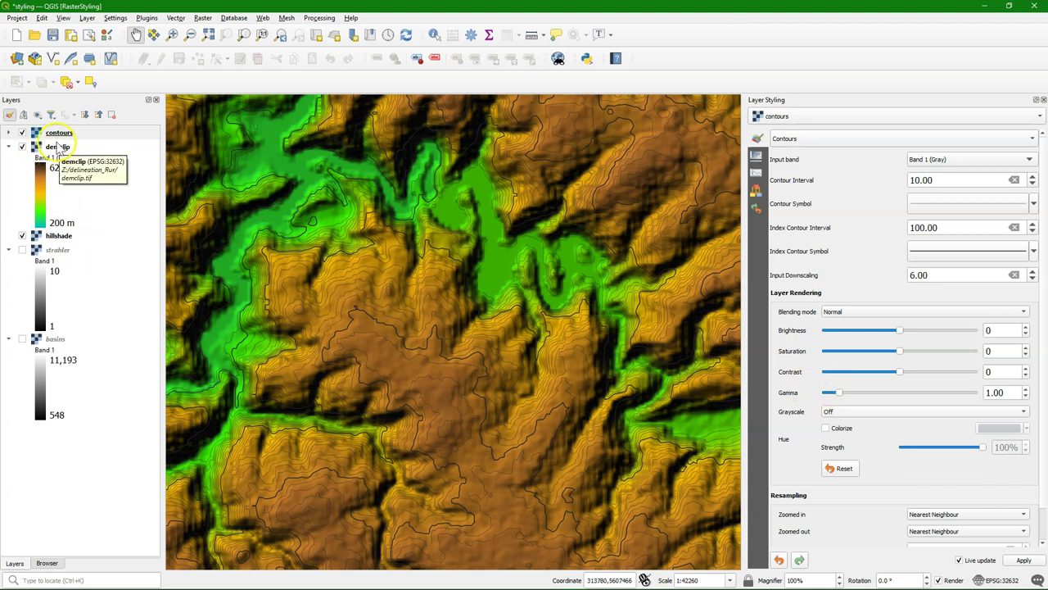
# Step: Hide all layers, turn on only basins, and zoom to the basins layer extent
pyautogui.click(37, 115)
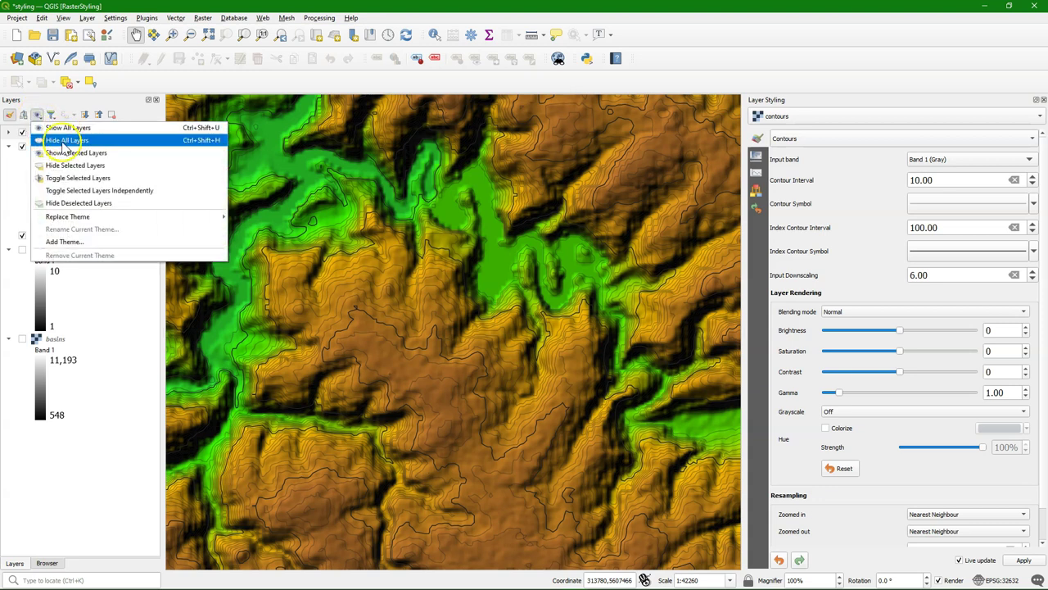
pyautogui.click(63, 142)
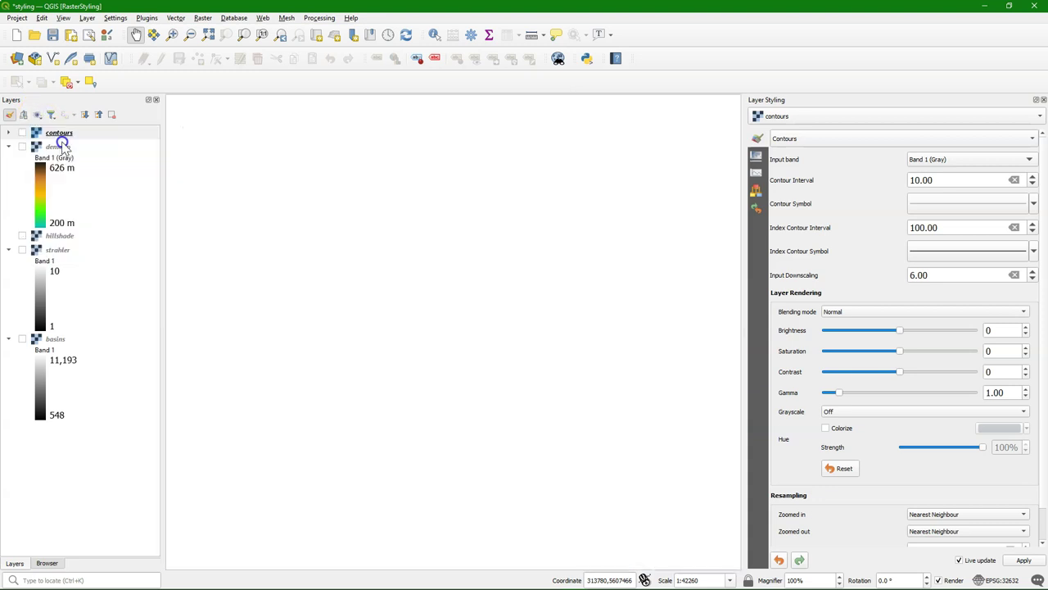
pyautogui.click(22, 338)
pyautogui.rightClick(57, 340)
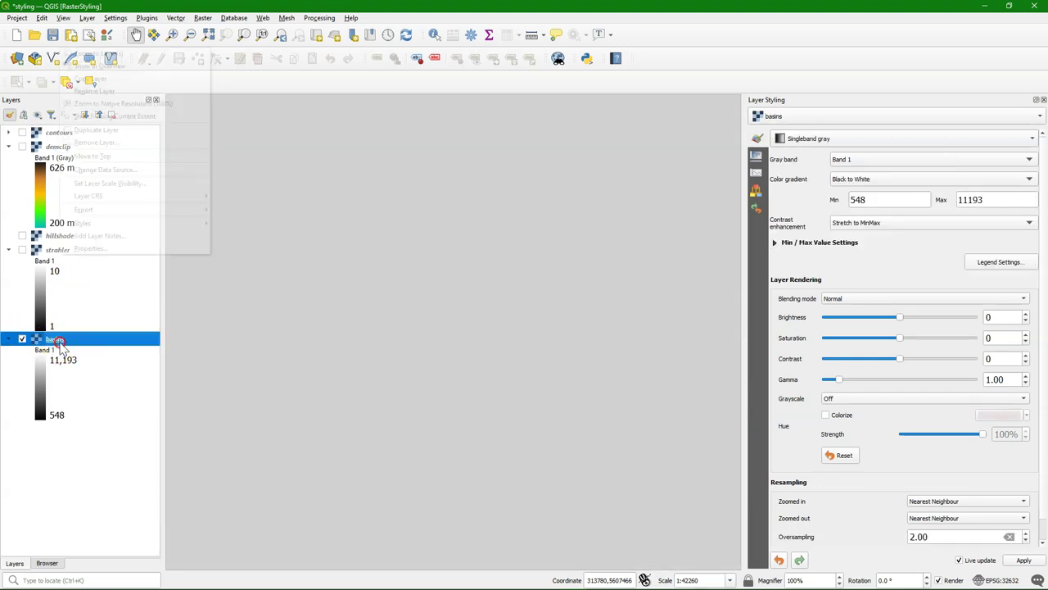
pyautogui.click(107, 53)
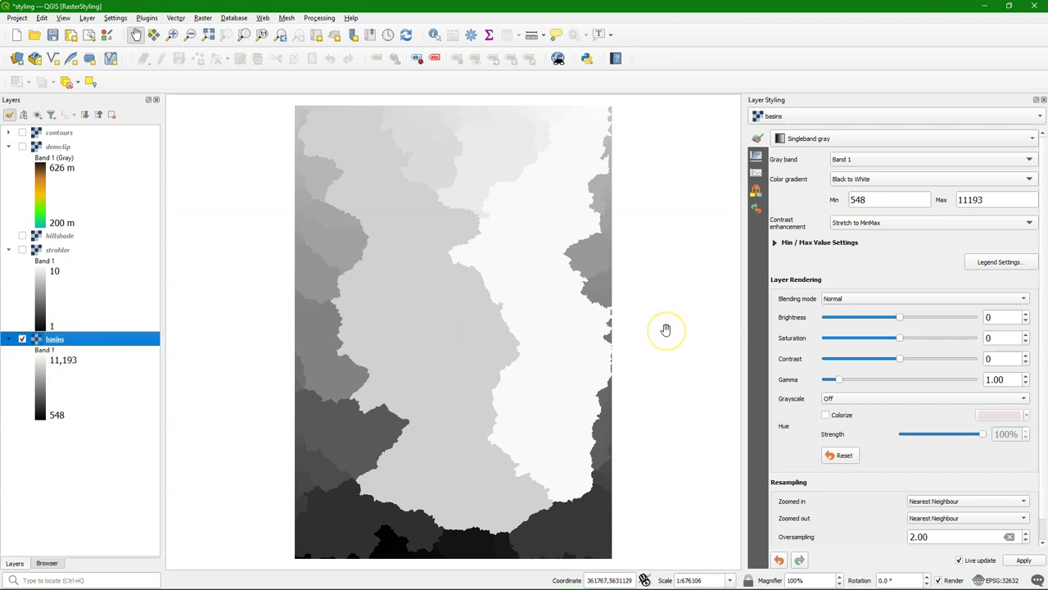
pyautogui.click(435, 35)
pyautogui.click(412, 236)
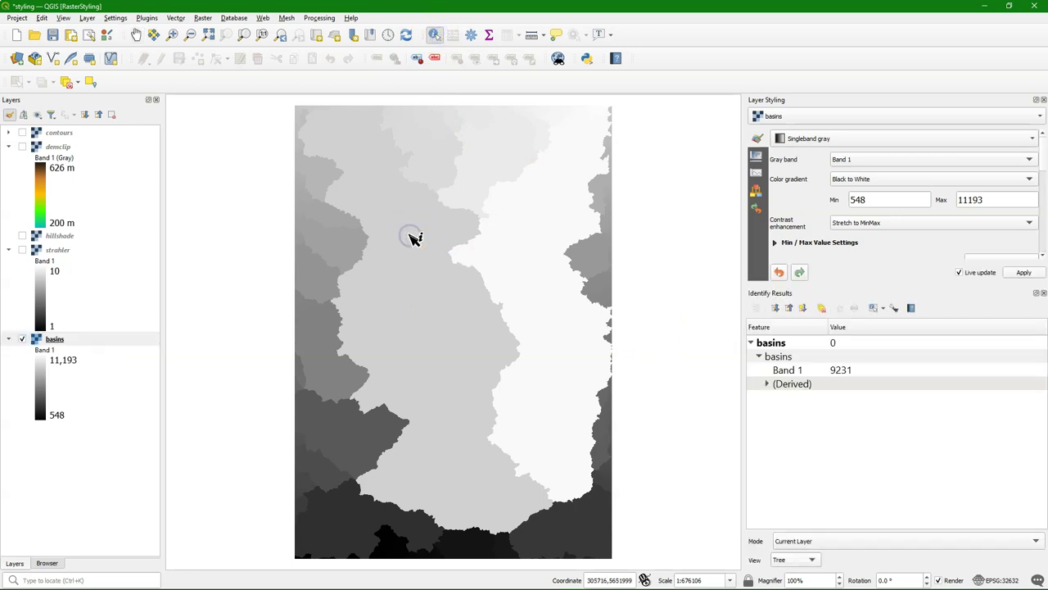
pyautogui.click(341, 516)
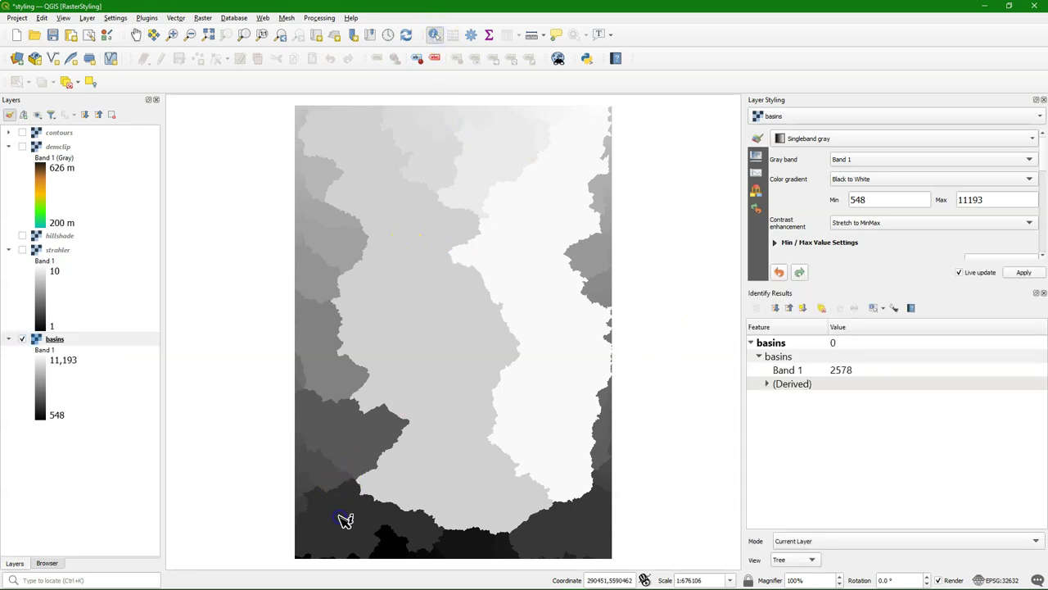
pyautogui.click(477, 553)
pyautogui.click(550, 544)
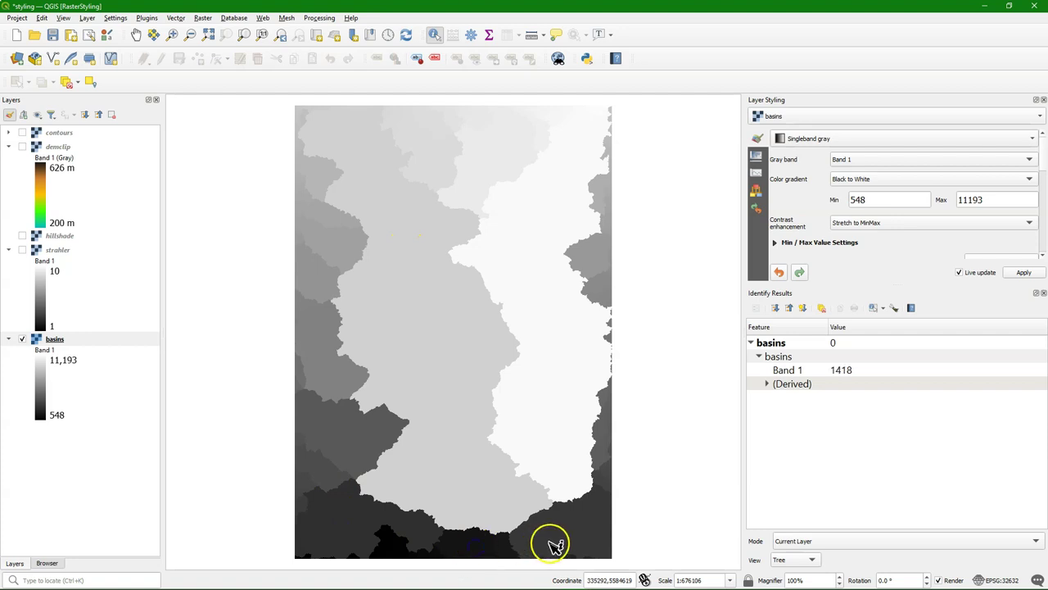
pyautogui.click(603, 456)
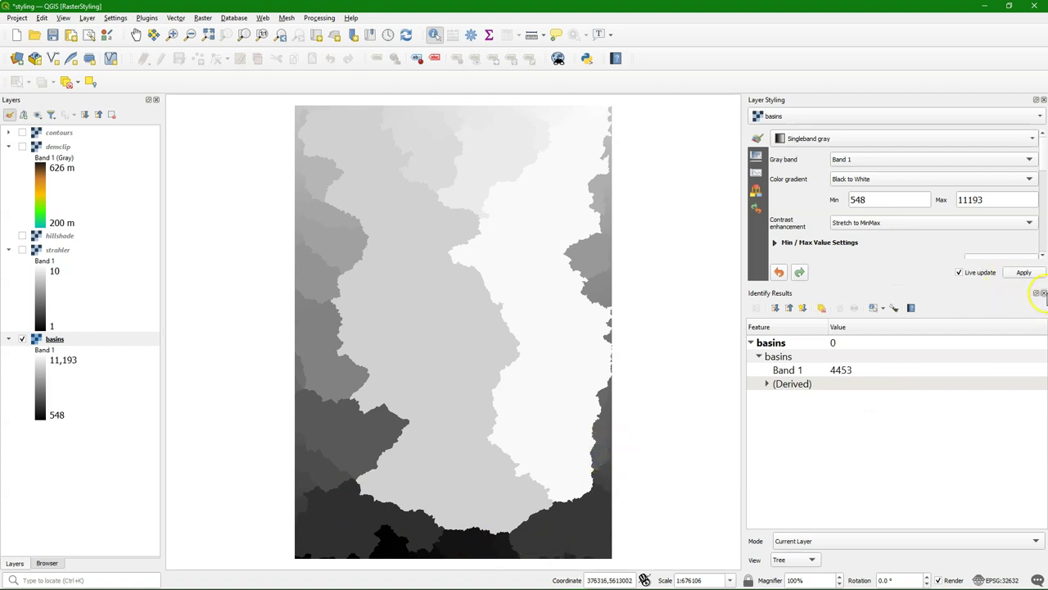
pyautogui.click(1044, 293)
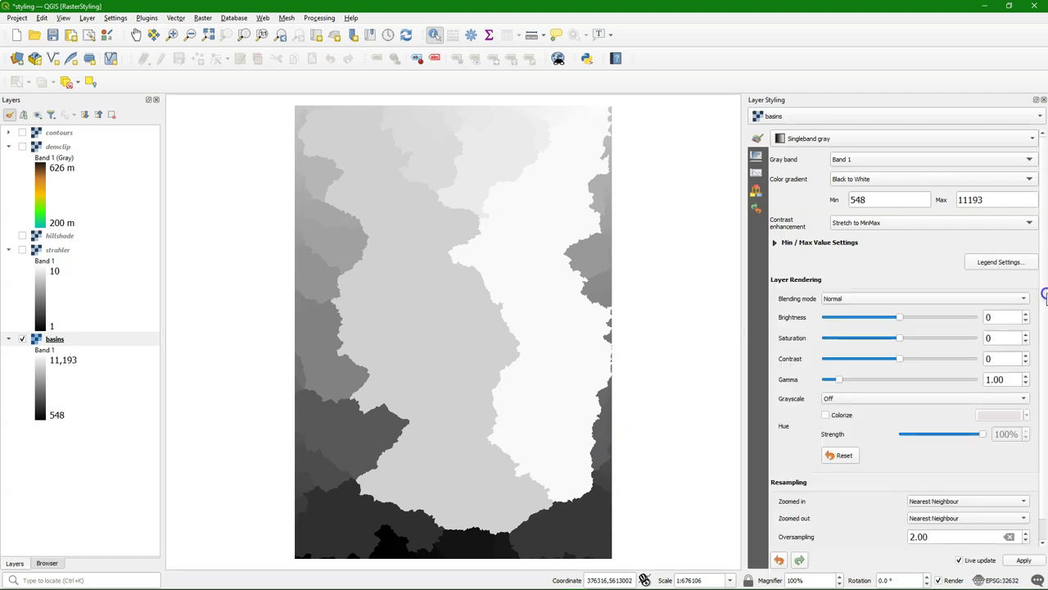
# Step: Render basins as Paletted/Unique values and classify every basin value
pyautogui.click(819, 142)
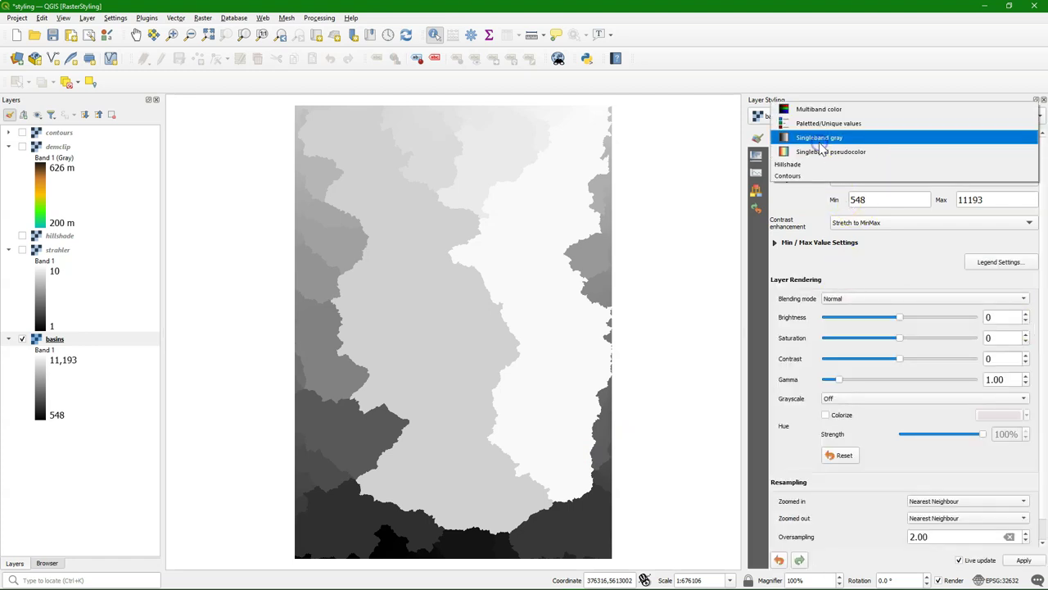
pyautogui.click(860, 124)
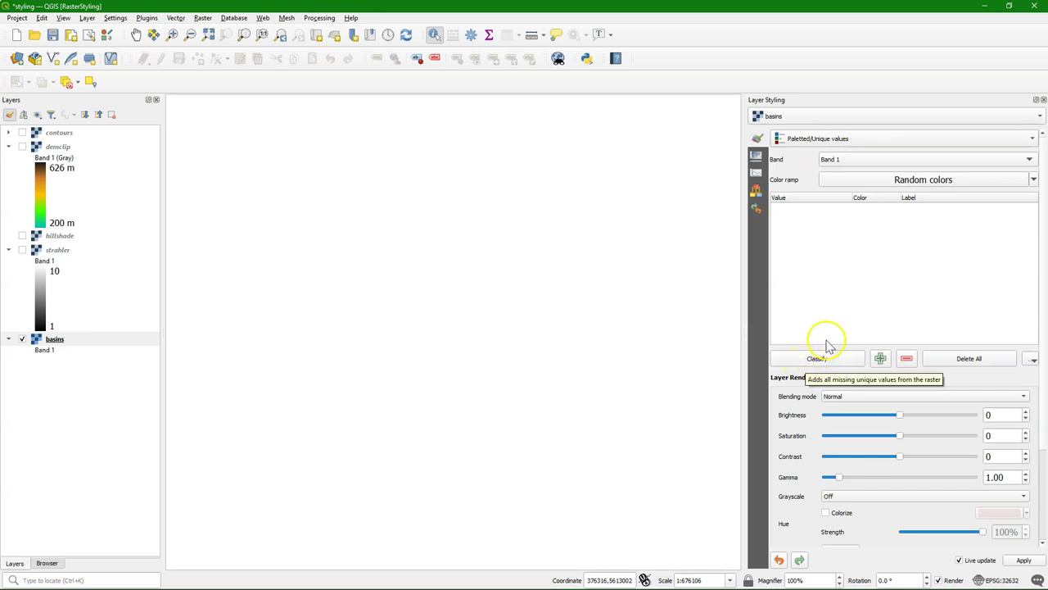
pyautogui.click(1033, 179)
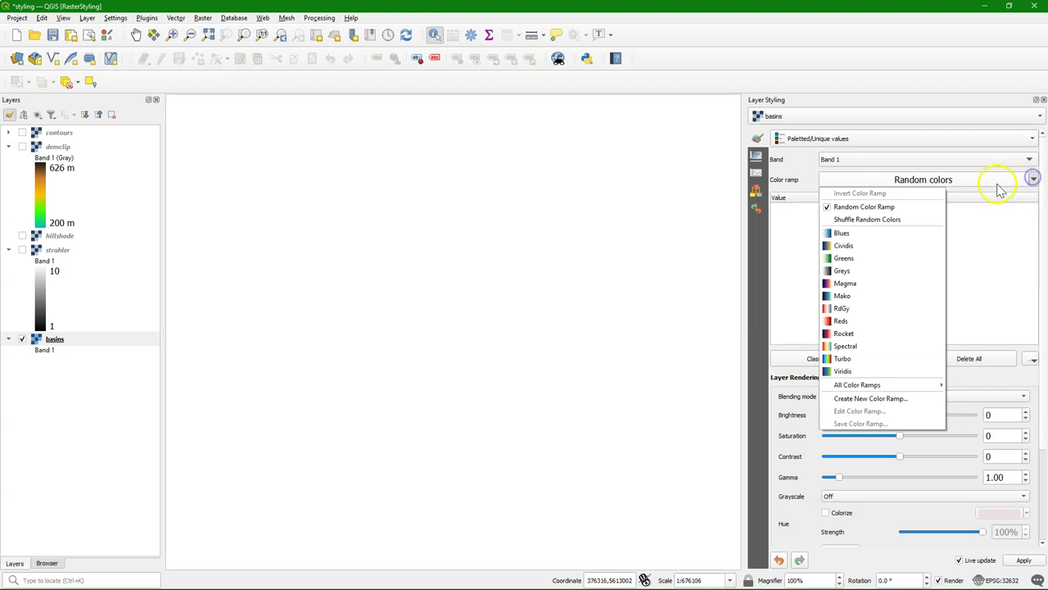
pyautogui.click(792, 171)
pyautogui.click(817, 359)
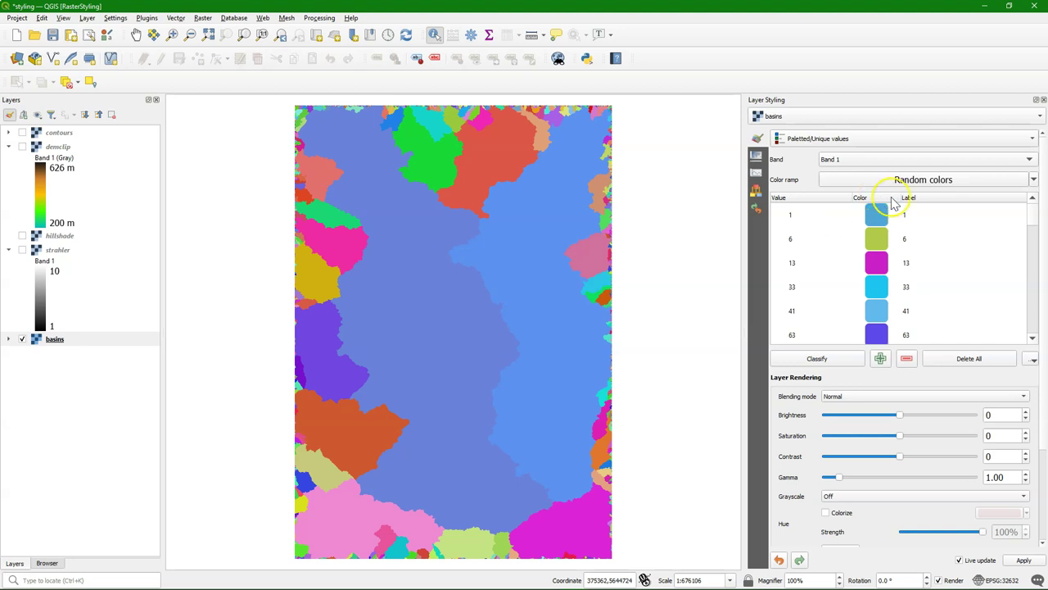
# Step: Shuffle the basin classes into random colours
pyautogui.click(880, 225)
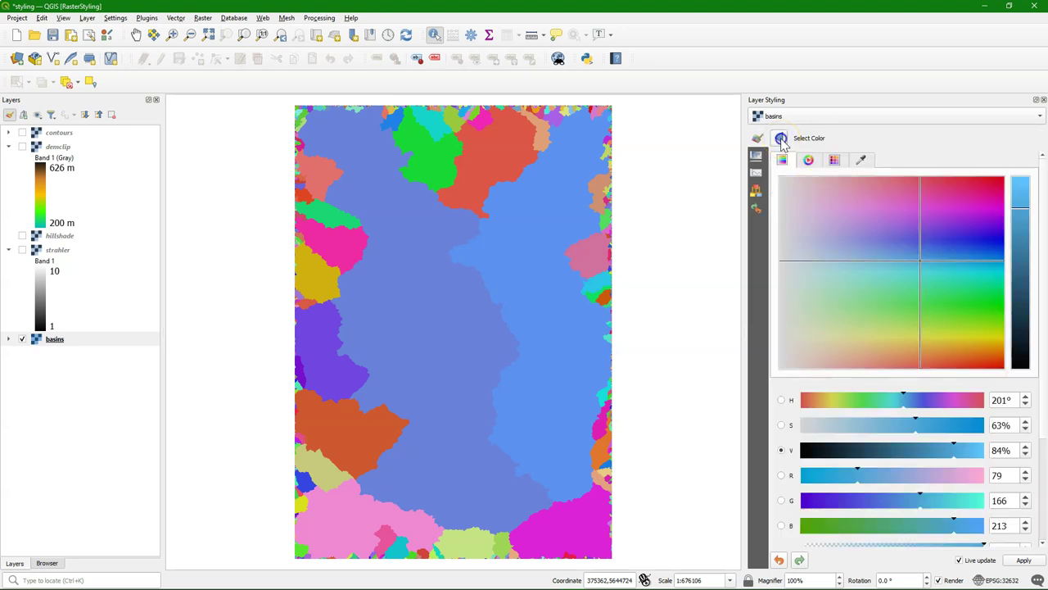
pyautogui.click(780, 140)
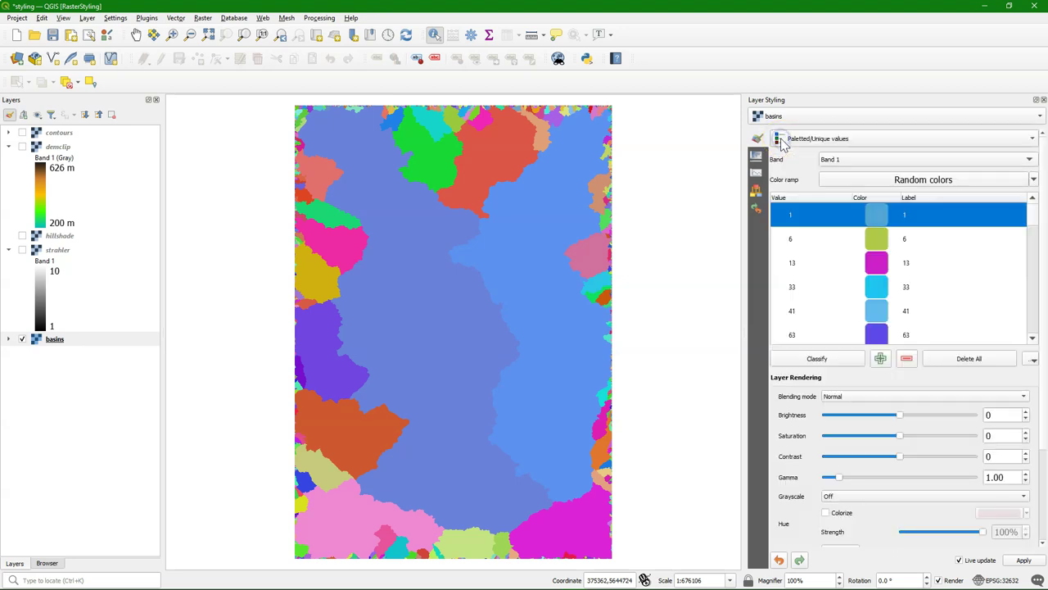
pyautogui.click(1034, 179)
pyautogui.click(885, 222)
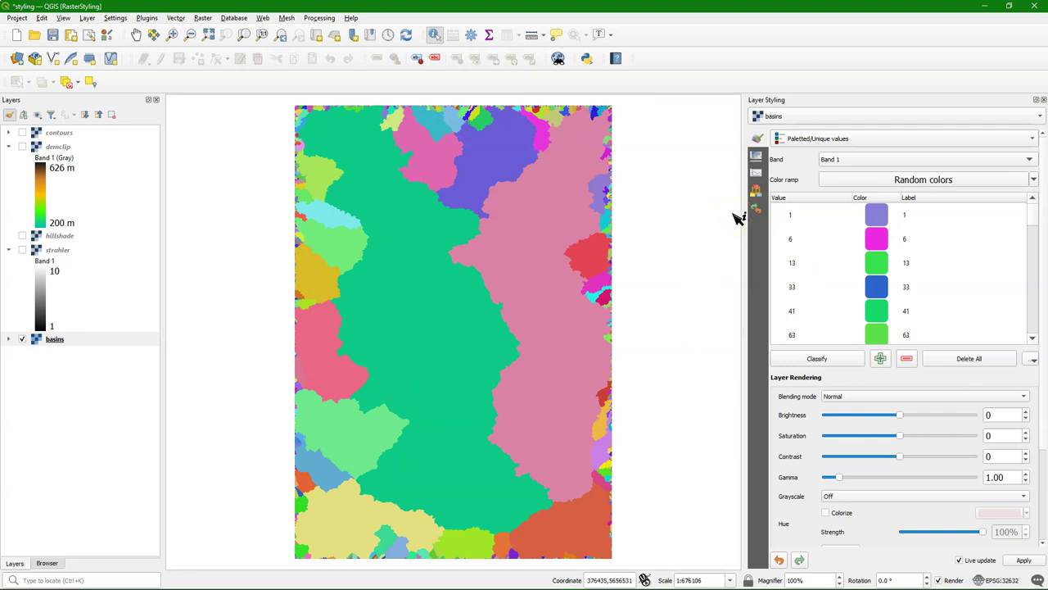
pyautogui.scroll(-3, 791, 498)
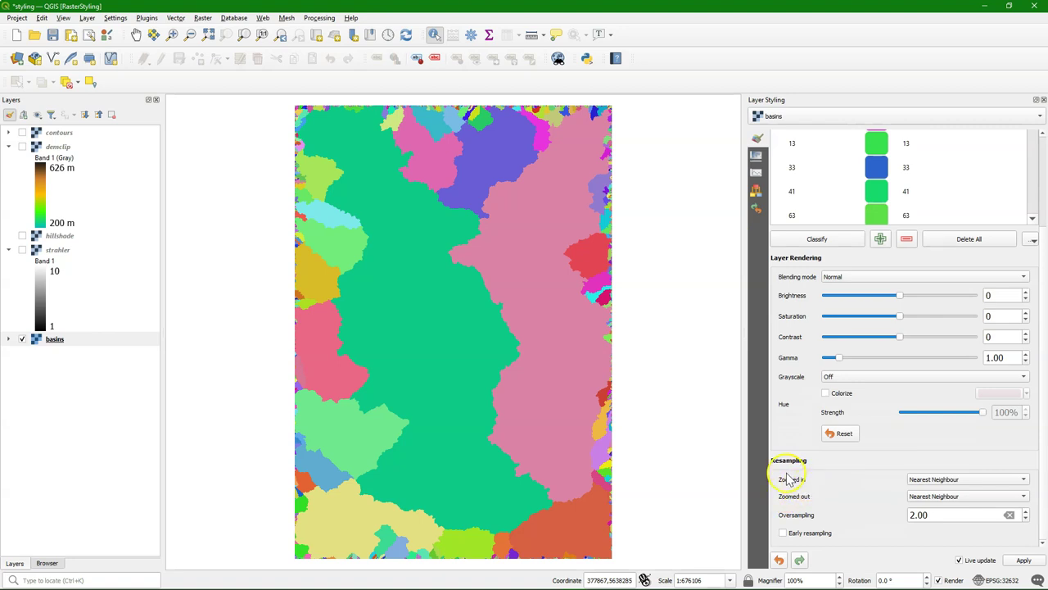
pyautogui.scroll(5, 787, 475)
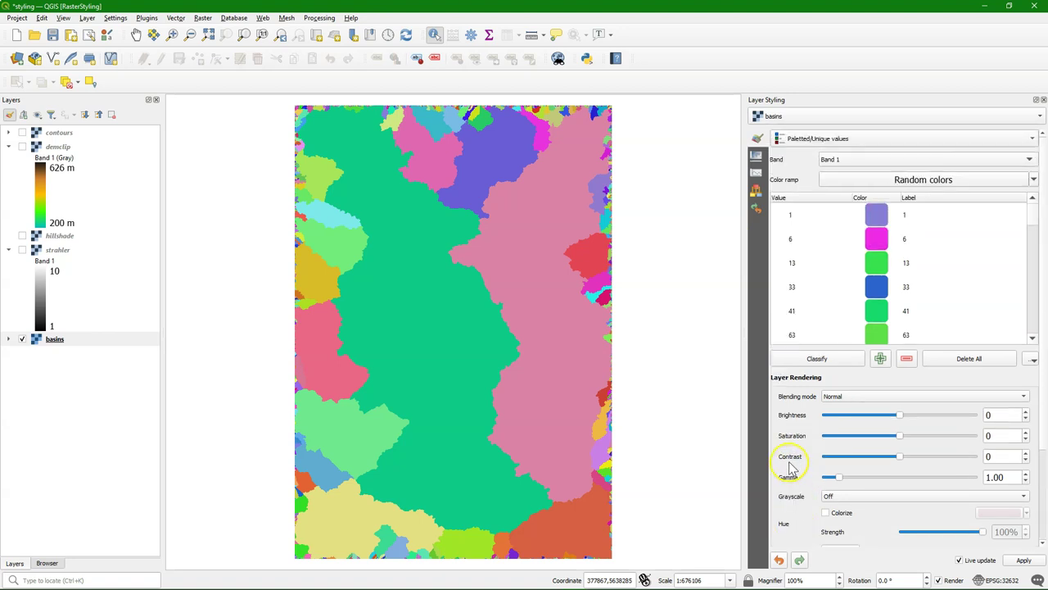
# Step: Hide basins, show the strahler stream raster, and select strahler for styling
pyautogui.click(22, 338)
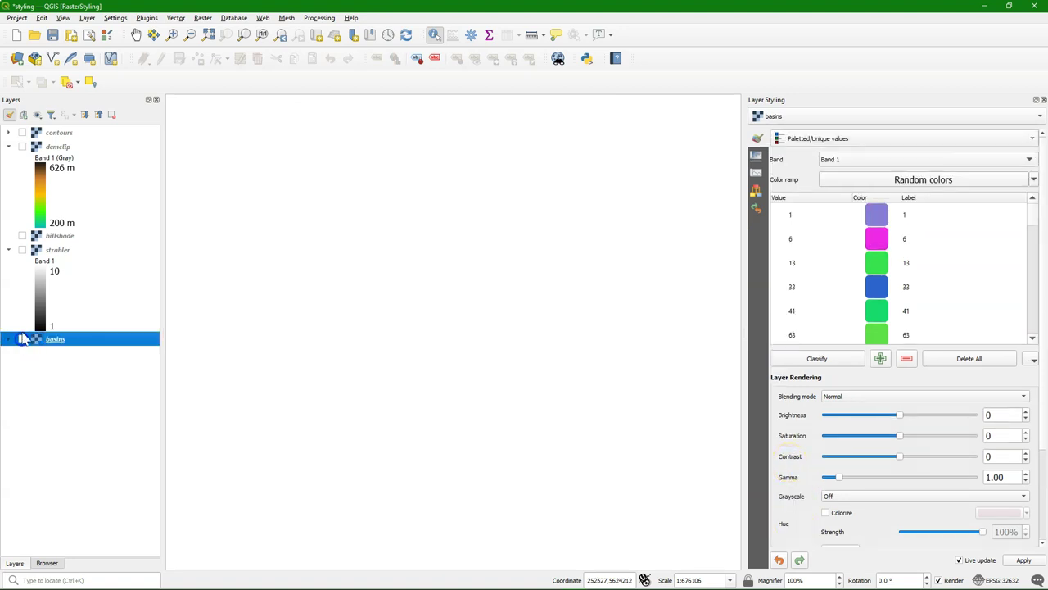
pyautogui.click(22, 250)
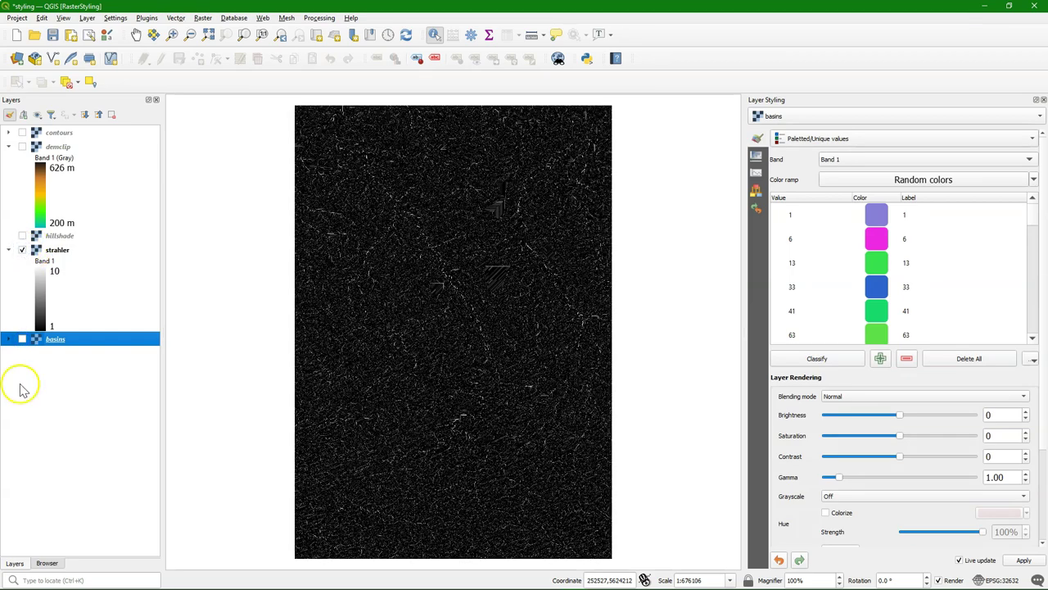
pyautogui.scroll(3, 402, 304)
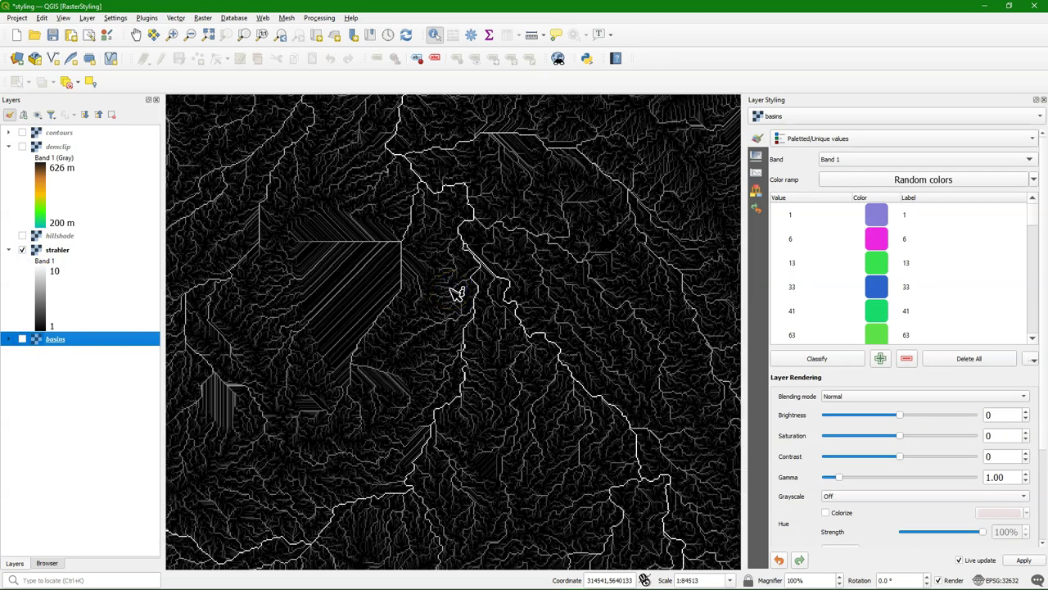
pyautogui.scroll(-2, 457, 293)
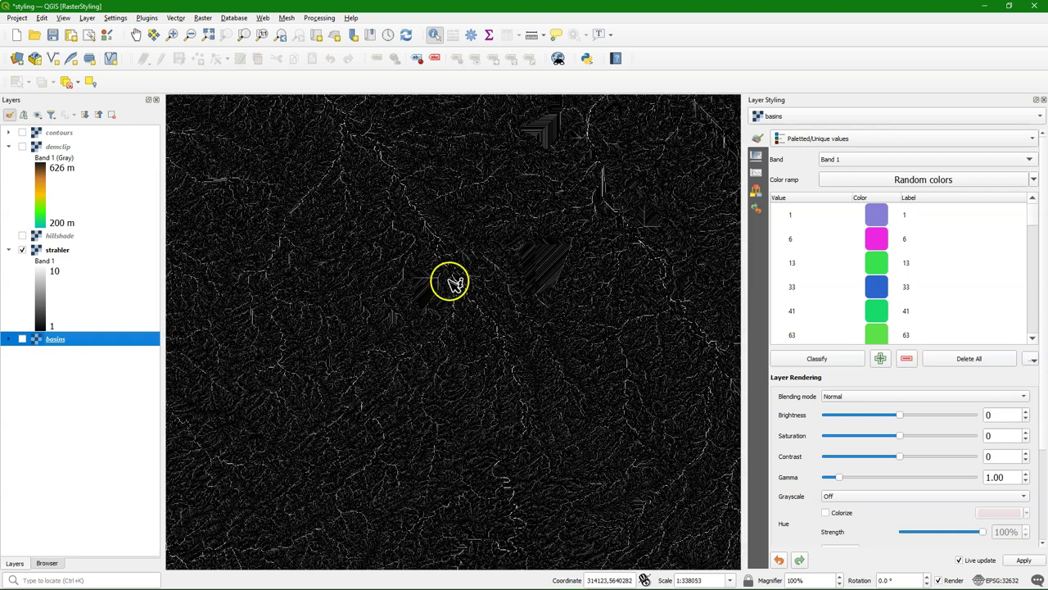
pyautogui.click(774, 116)
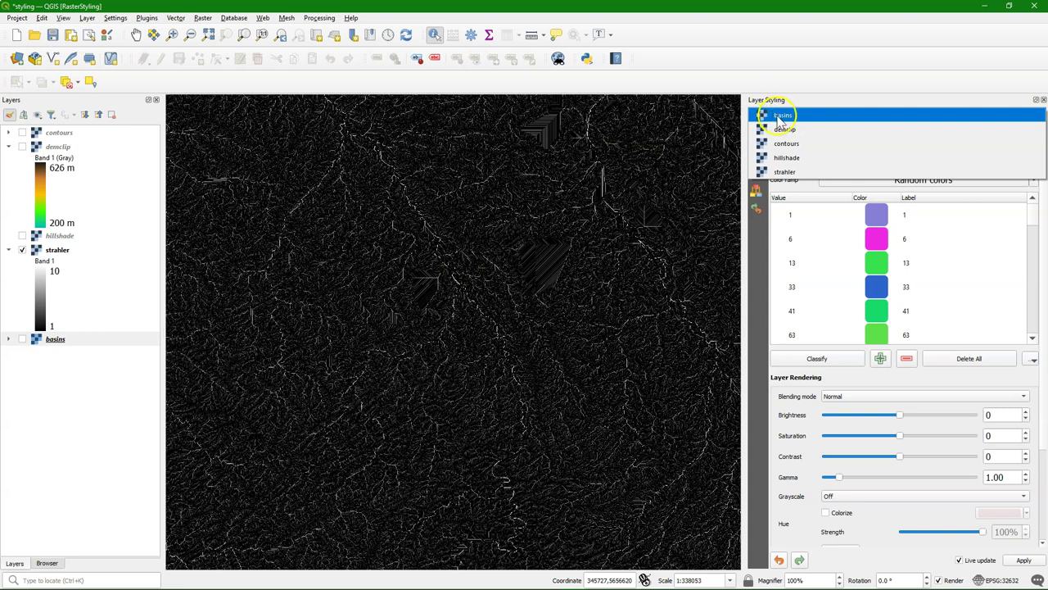
pyautogui.click(786, 172)
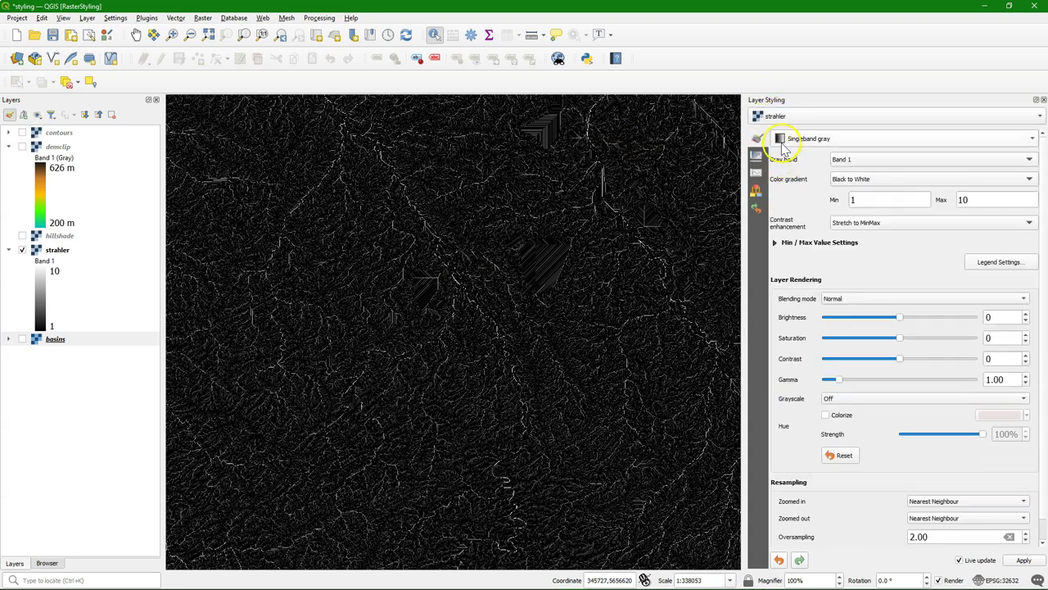
# Step: Render strahler as Paletted/Unique values with the Blues ramp, one class per stream order
pyautogui.click(860, 141)
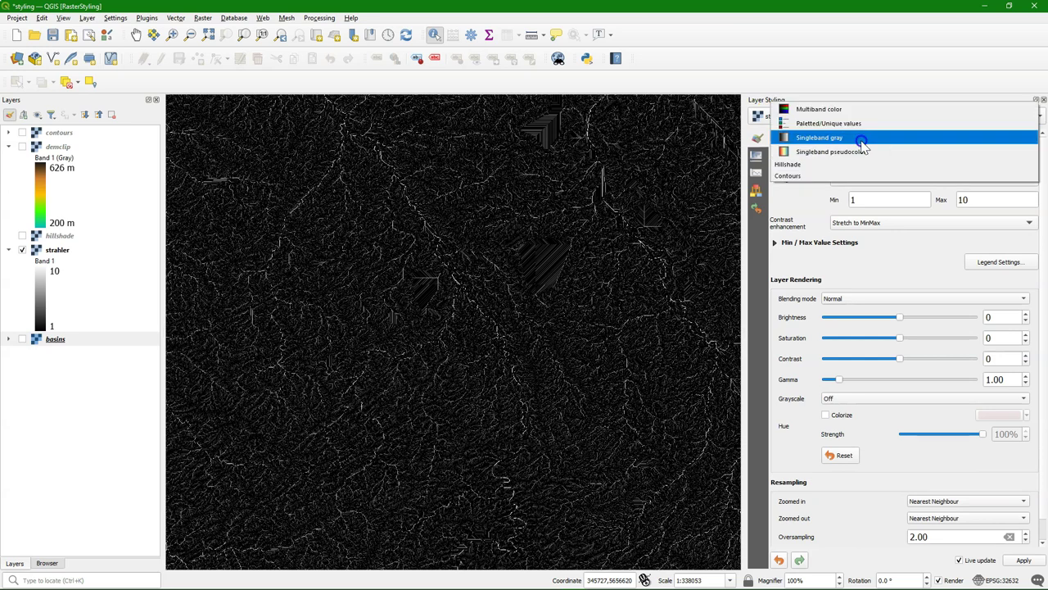
pyautogui.click(820, 125)
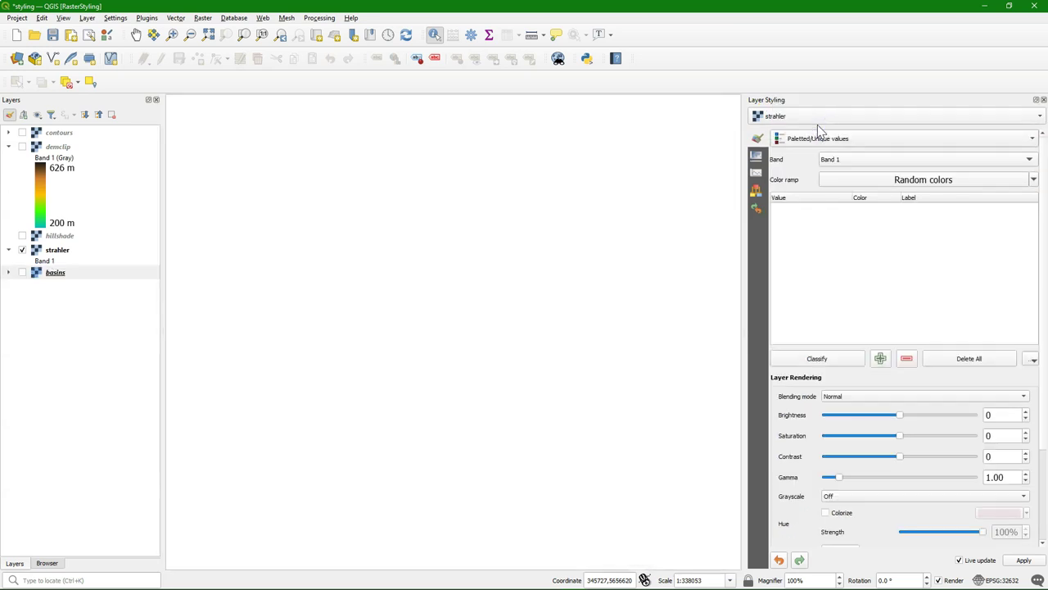
pyautogui.click(1034, 179)
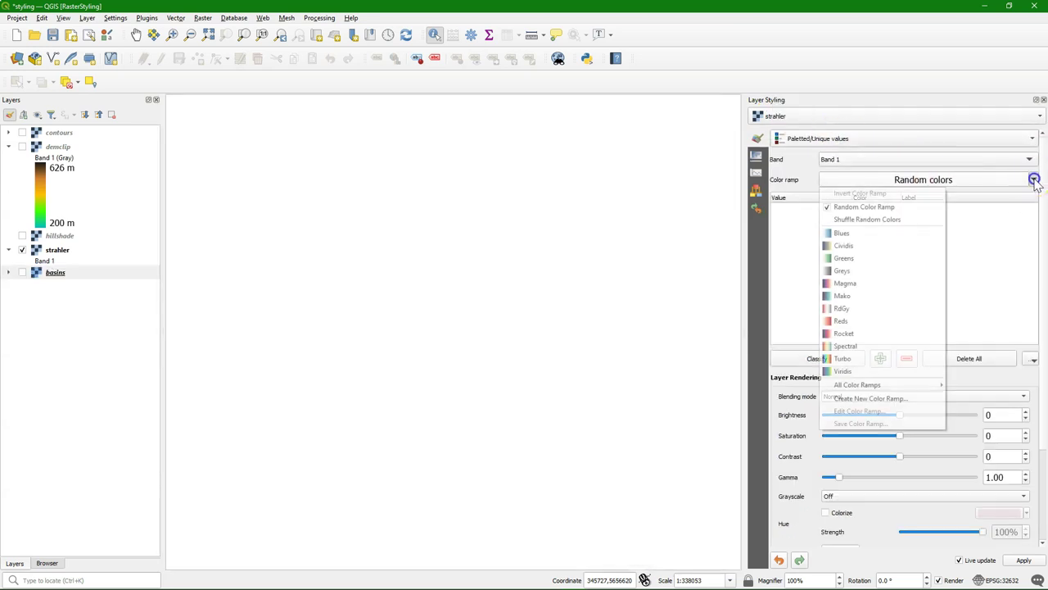
pyautogui.click(840, 234)
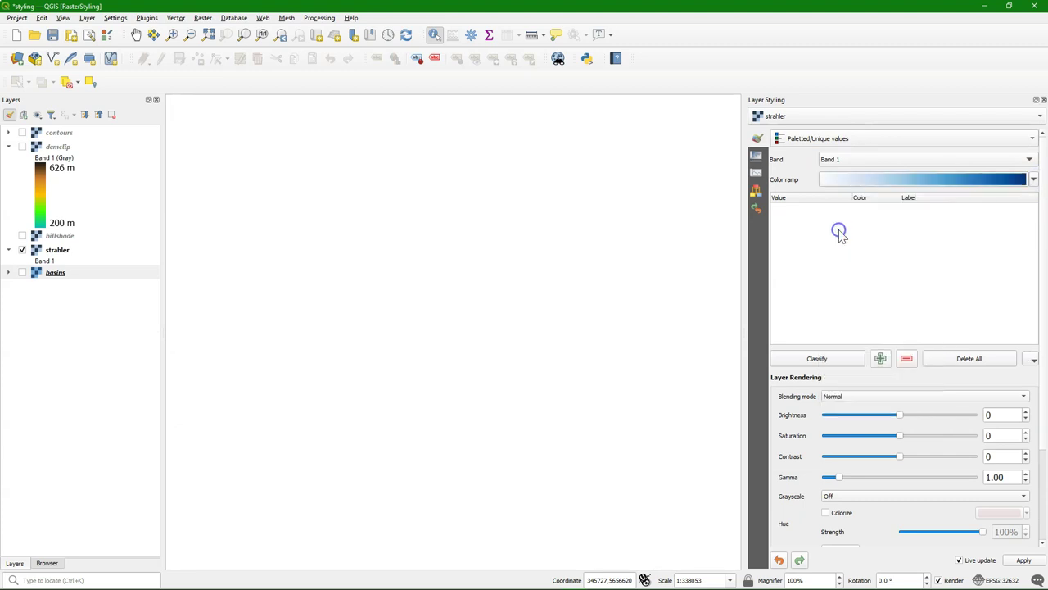
pyautogui.click(822, 359)
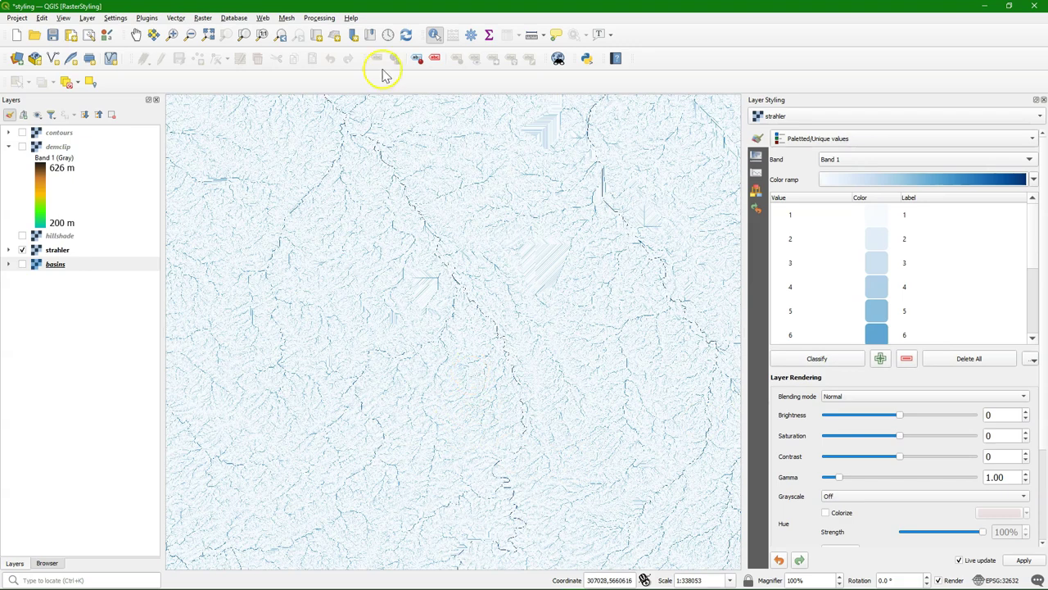
# Step: Pan and zoom the map onto a stretch of dark high-order streams
pyautogui.click(136, 35)
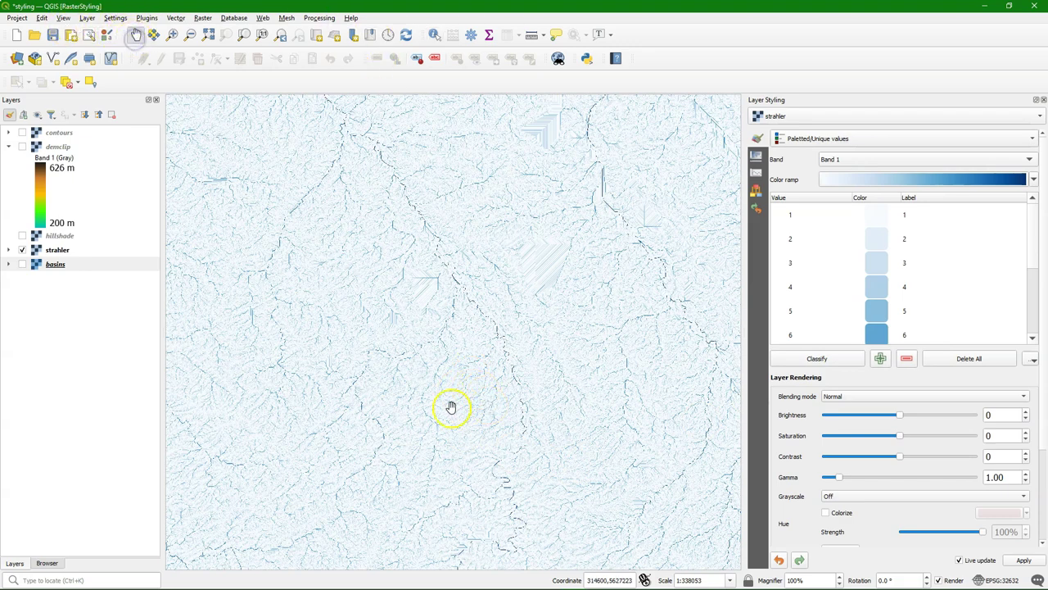
pyautogui.scroll(3, 473, 355)
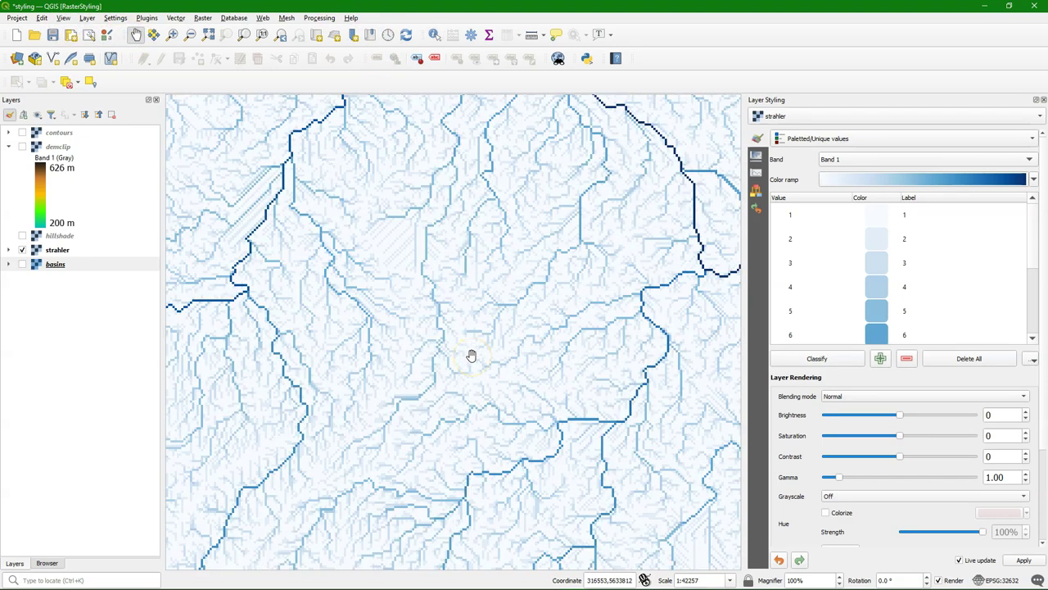
pyautogui.scroll(-1, 472, 355)
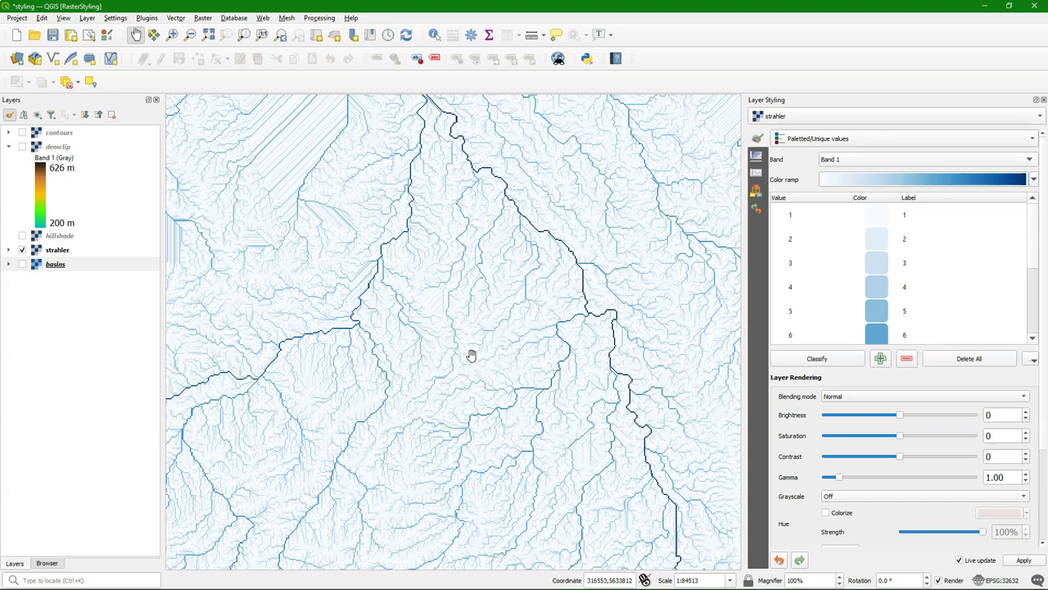
pyautogui.moveTo(580, 402); pyautogui.dragTo(497, 216)
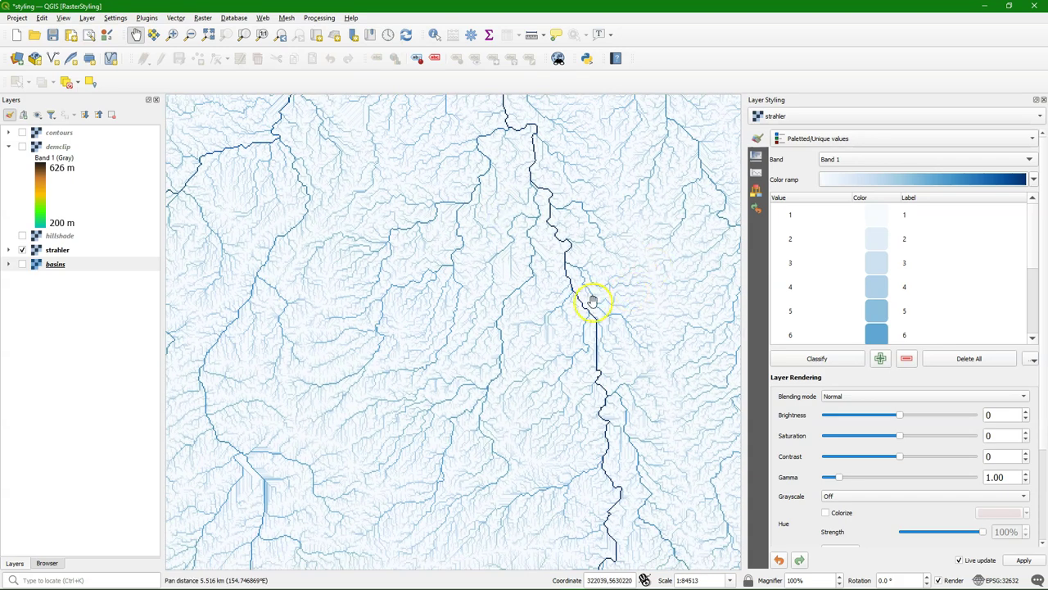
# Step: Move strahler to the top of the layers and blend it with Multiply over the terrain
pyautogui.scroll(1, 593, 301)
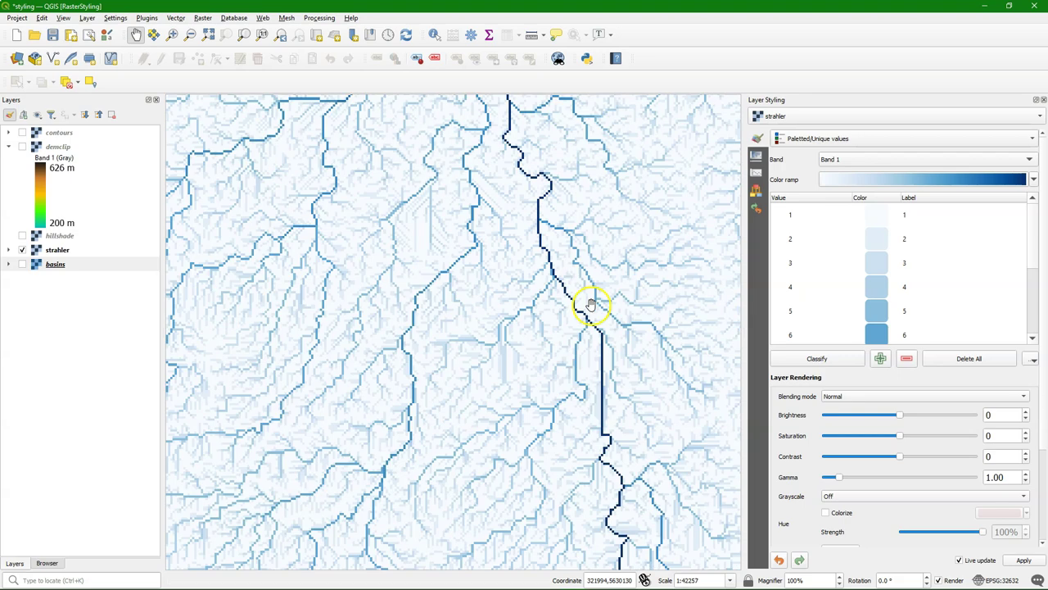
pyautogui.click(450, 306)
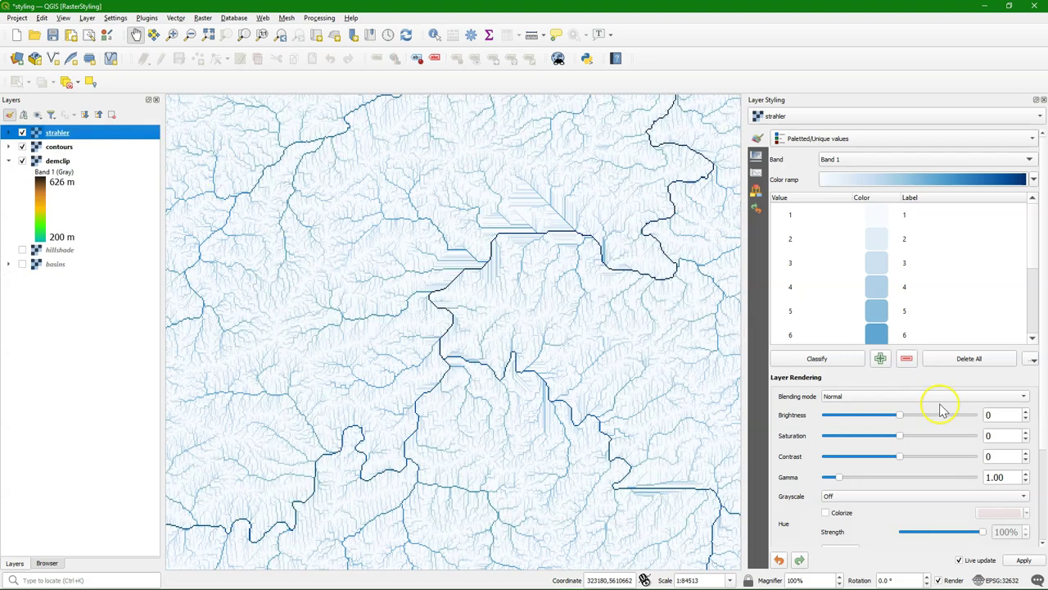
pyautogui.click(847, 396)
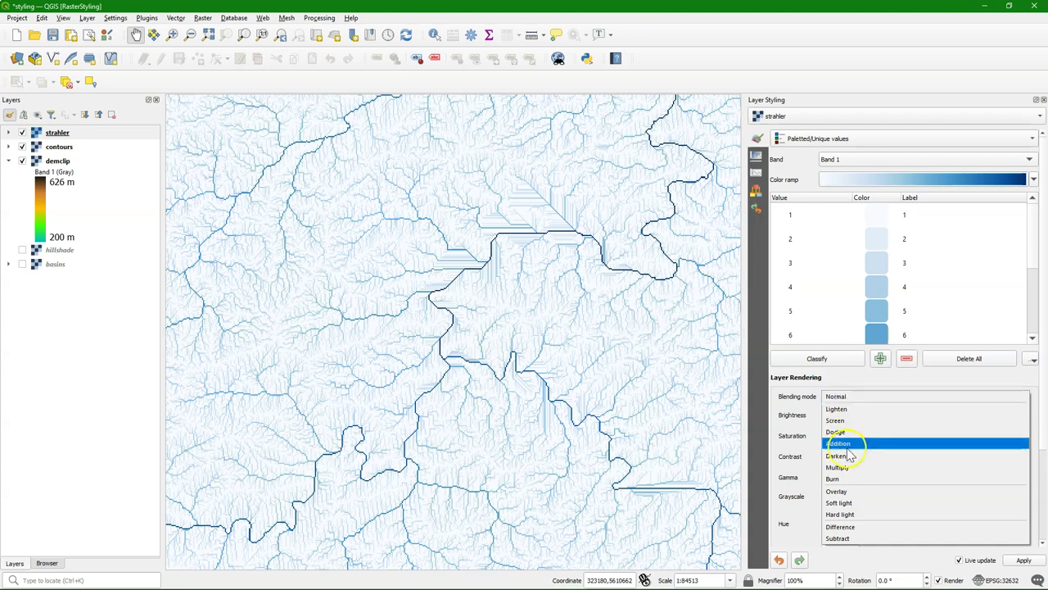
pyautogui.click(839, 467)
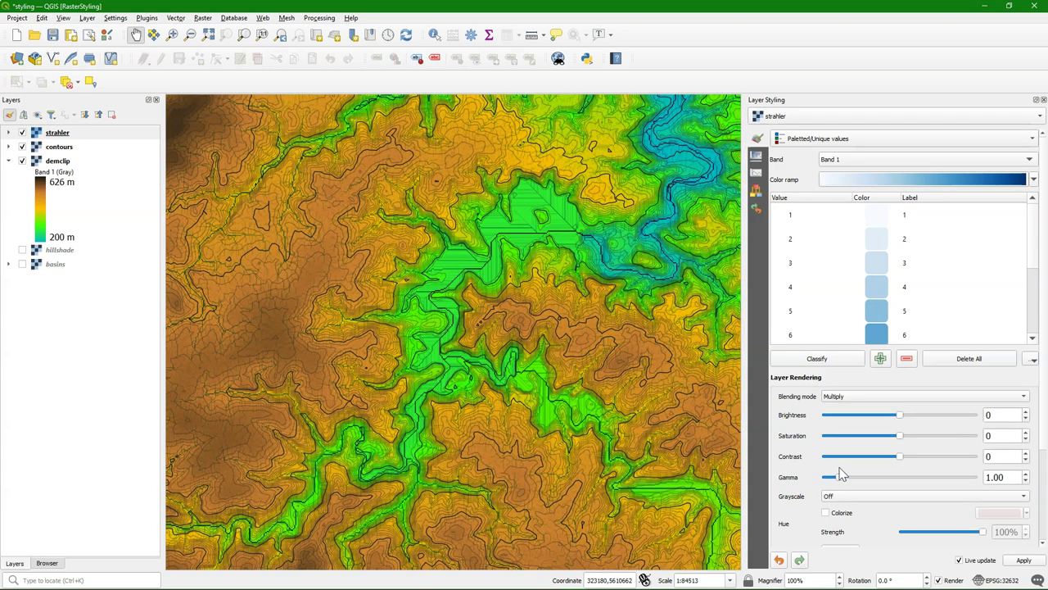
pyautogui.click(1035, 263)
pyautogui.click(823, 217)
pyautogui.scroll(-1, 839, 264)
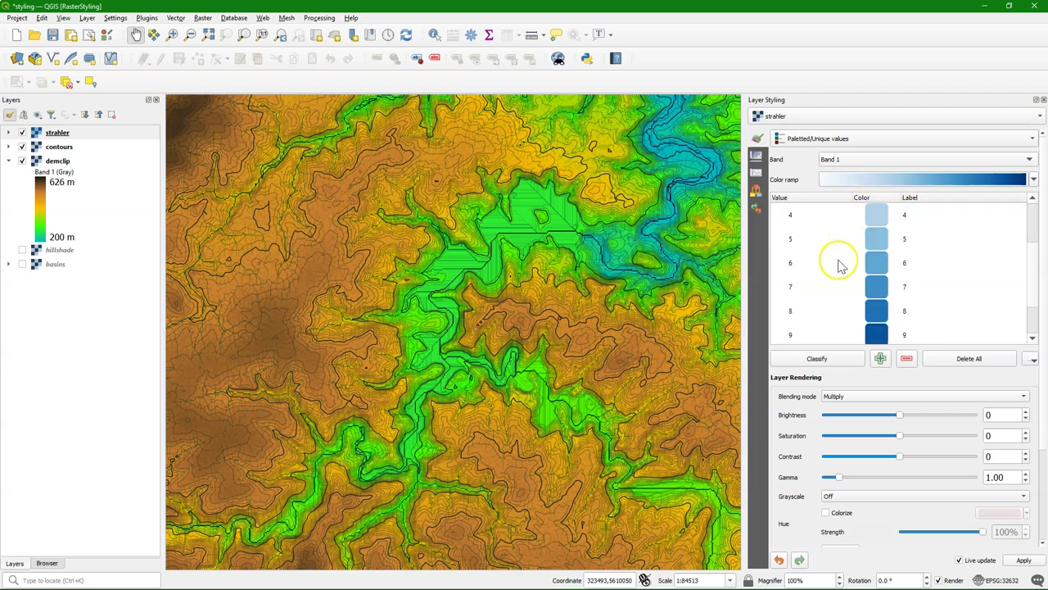
# Step: Remove stream orders 1 to 7 from strahler and return its blending to Normal
pyautogui.keyDown('shift'); pyautogui.click(826, 285); pyautogui.keyUp('shift')
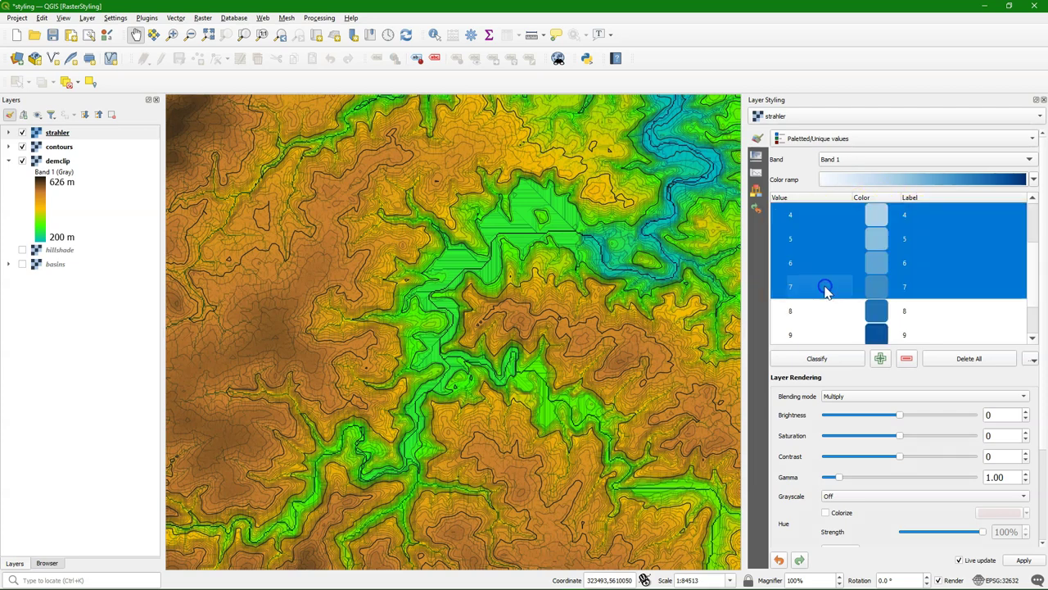
pyautogui.click(908, 361)
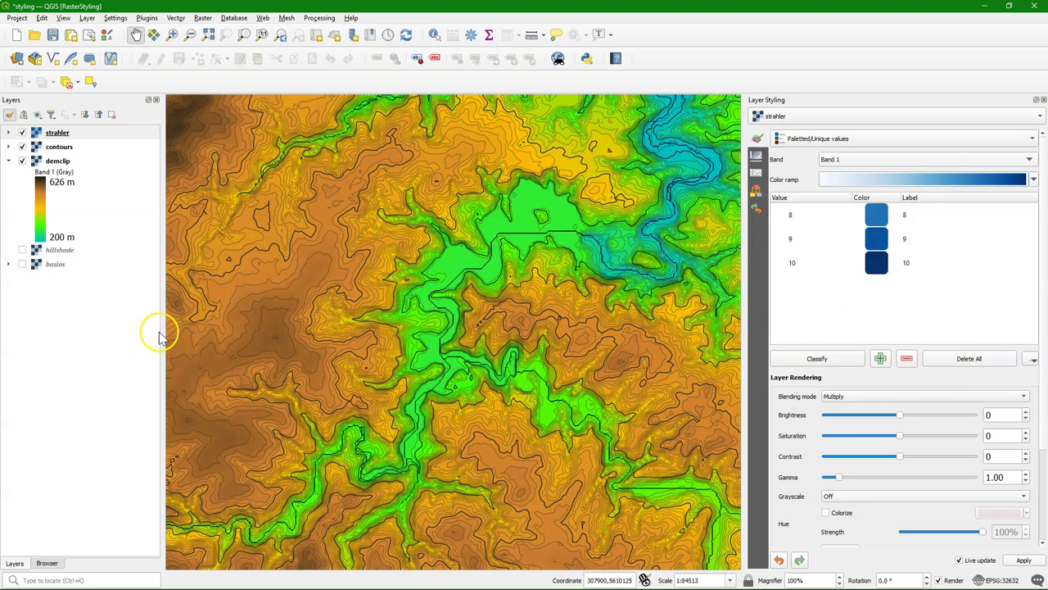
pyautogui.click(880, 396)
pyautogui.click(846, 328)
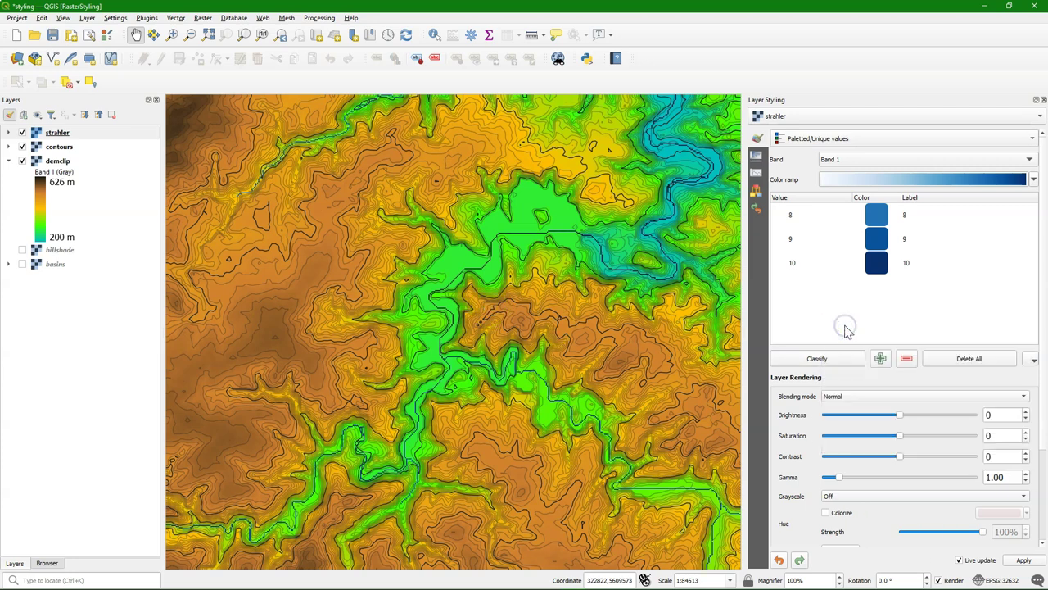
pyautogui.scroll(-1, 498, 399)
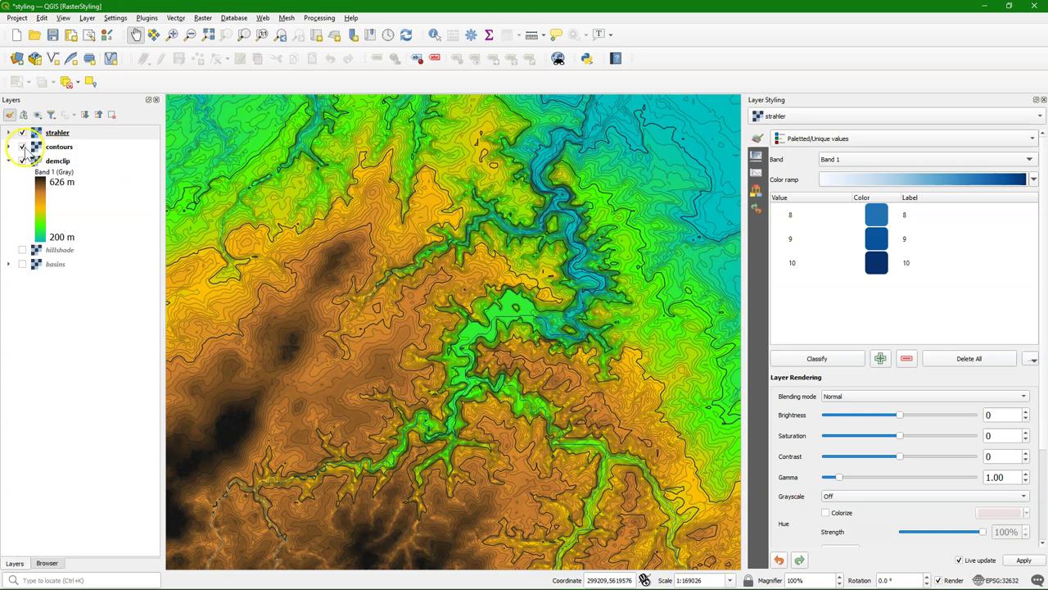
# Step: Hide the contours, show the hillshade relief, and view strahler's transparency settings
pyautogui.click(23, 147)
pyautogui.scroll(-1, 442, 212)
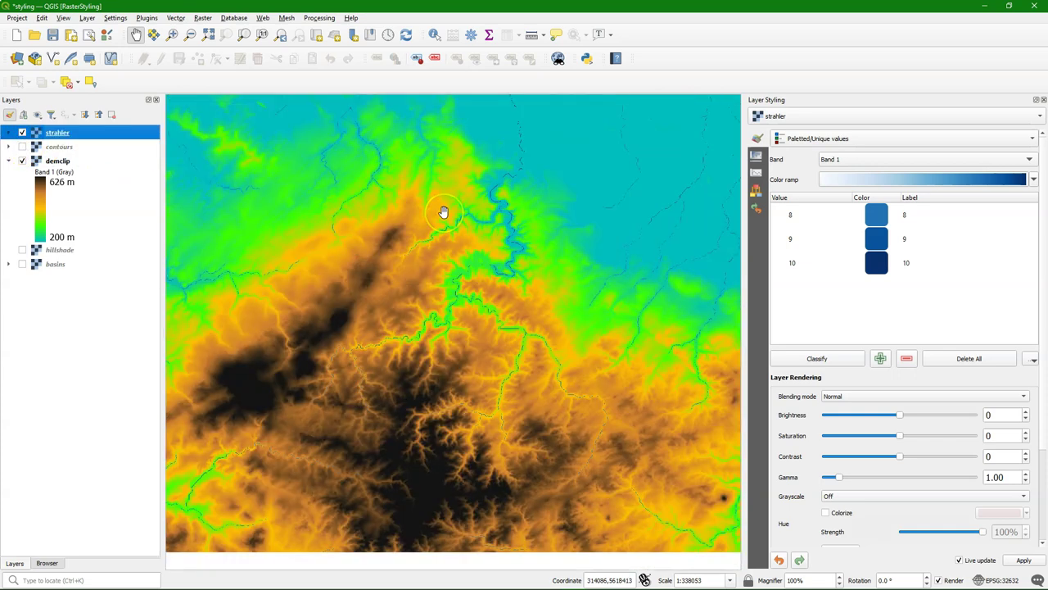
pyautogui.scroll(1, 443, 212)
pyautogui.click(23, 250)
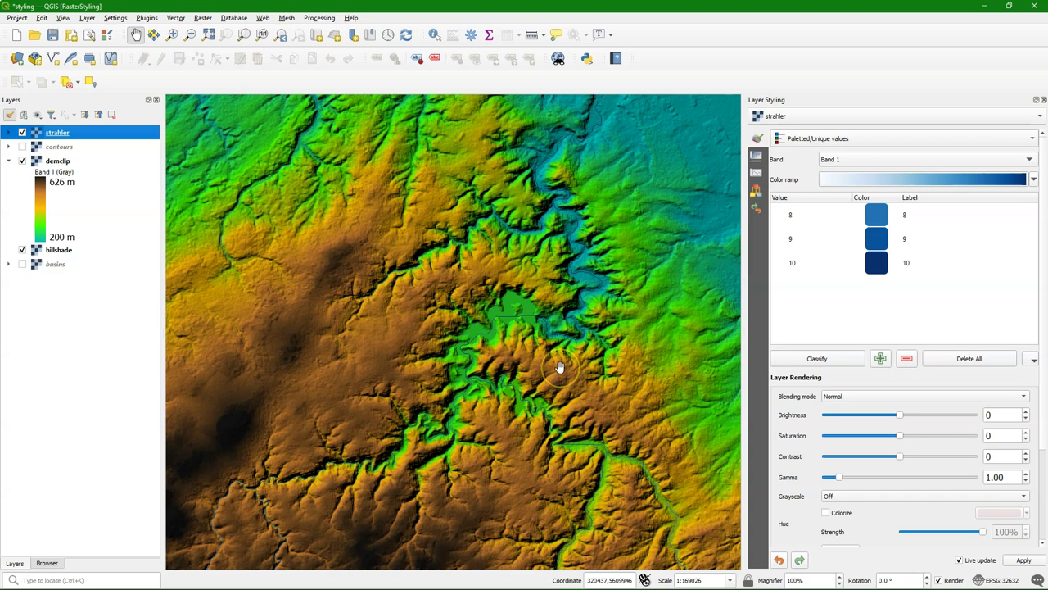
pyautogui.scroll(1, 560, 367)
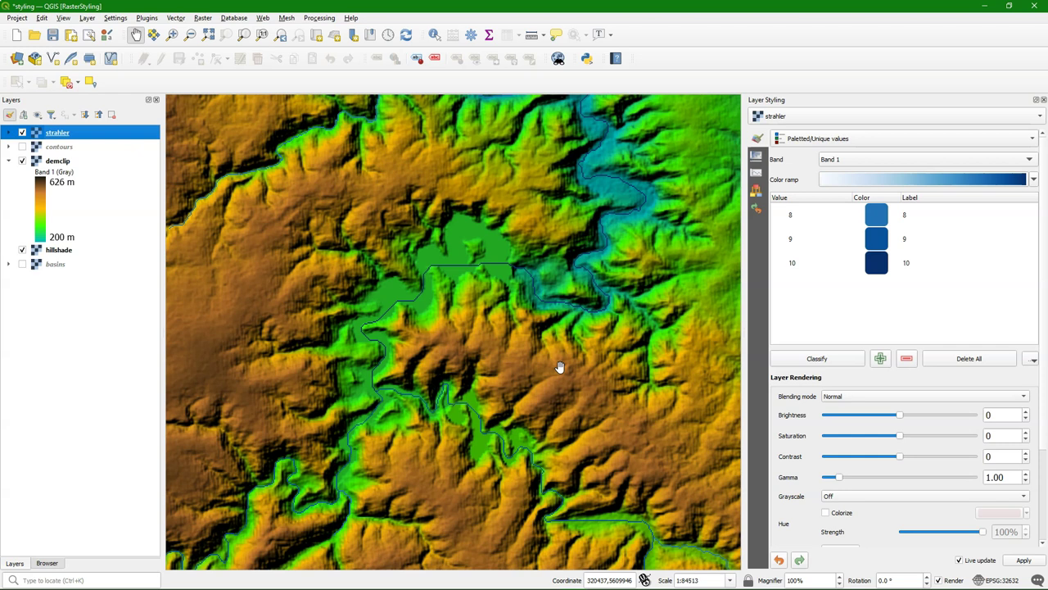
pyautogui.click(755, 157)
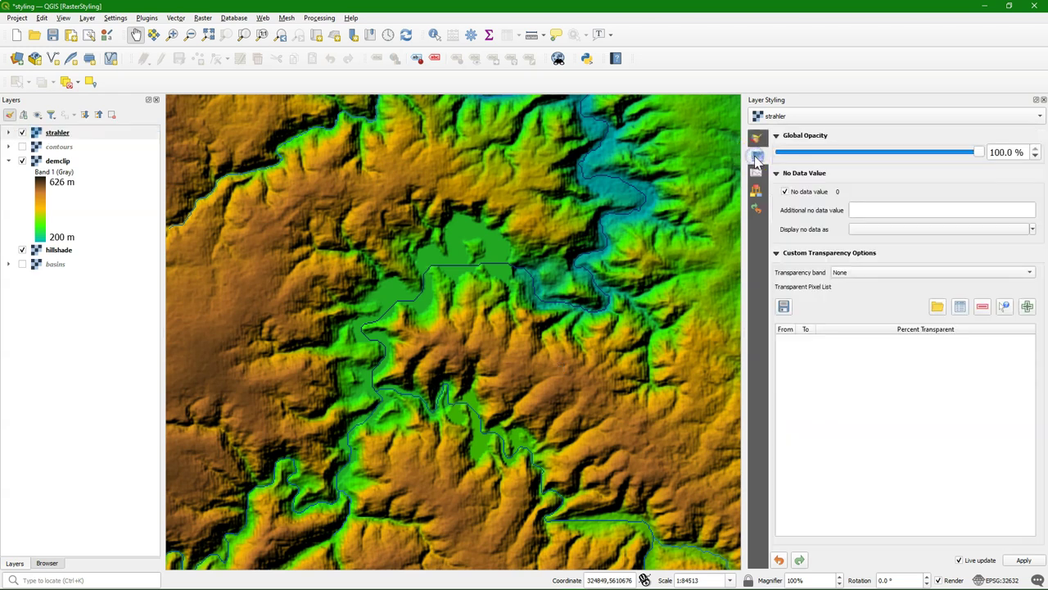
# Step: Add 8 as an additional no-data value for strahler, leaving global opacity at 100%
pyautogui.click(886, 209)
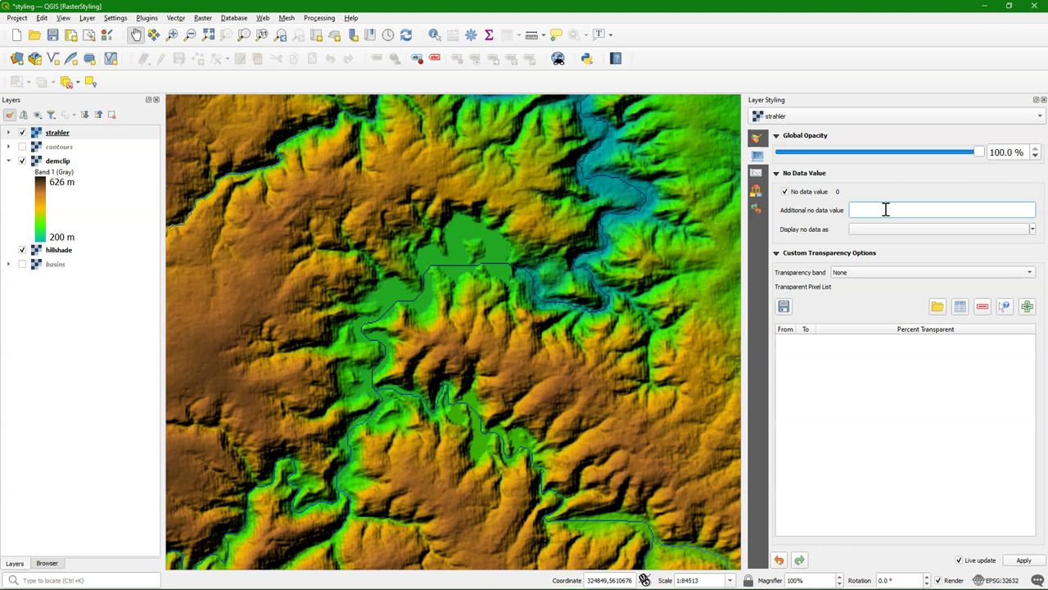
pyautogui.write('8')
pyautogui.click(758, 139)
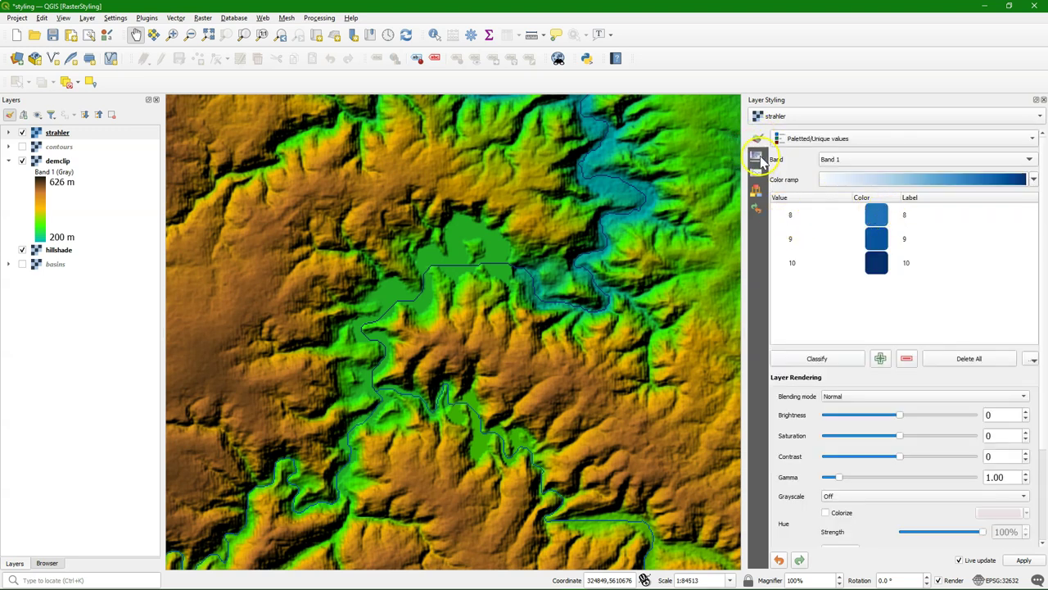
pyautogui.click(758, 156)
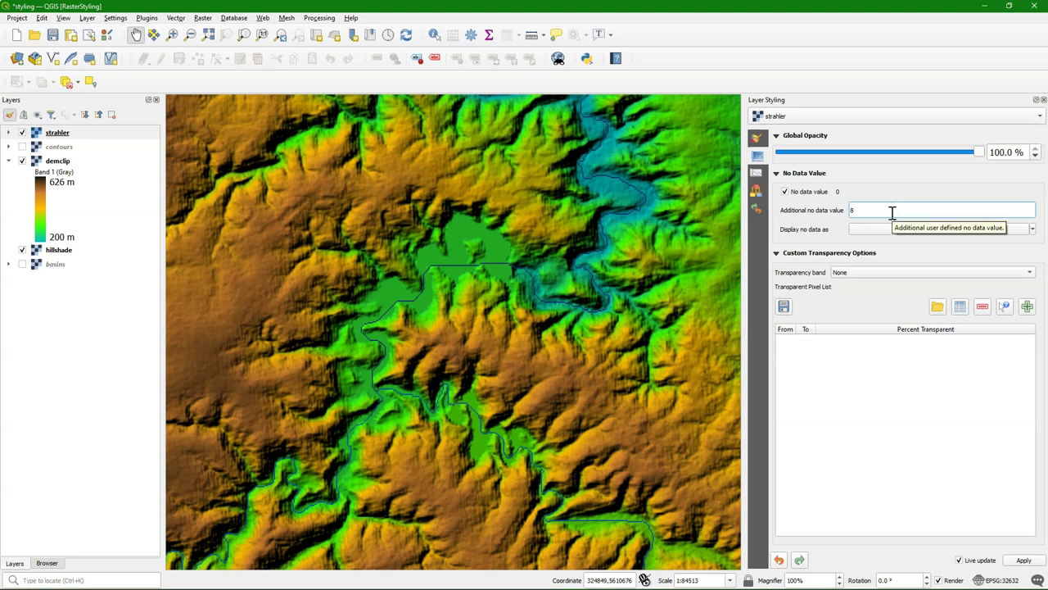
pyautogui.moveTo(980, 152)
pyautogui.mouseDown()
pyautogui.moveTo(864, 156)
pyautogui.moveTo(994, 154)
pyautogui.mouseUp()
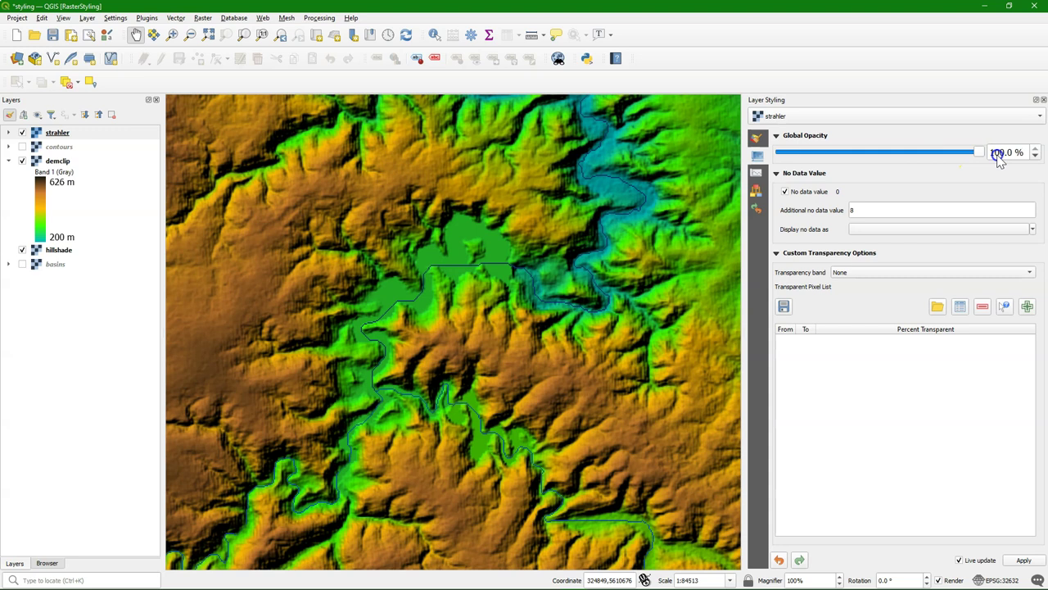
# Step: Compute the strahler stream-order histogram and review the layer's style change history
pyautogui.click(756, 172)
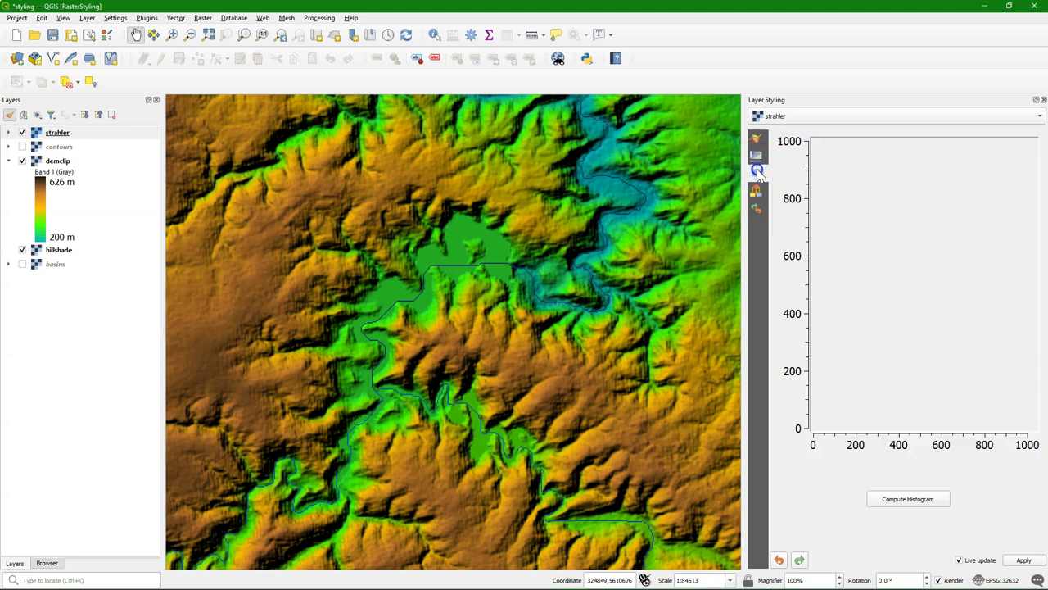
pyautogui.click(918, 498)
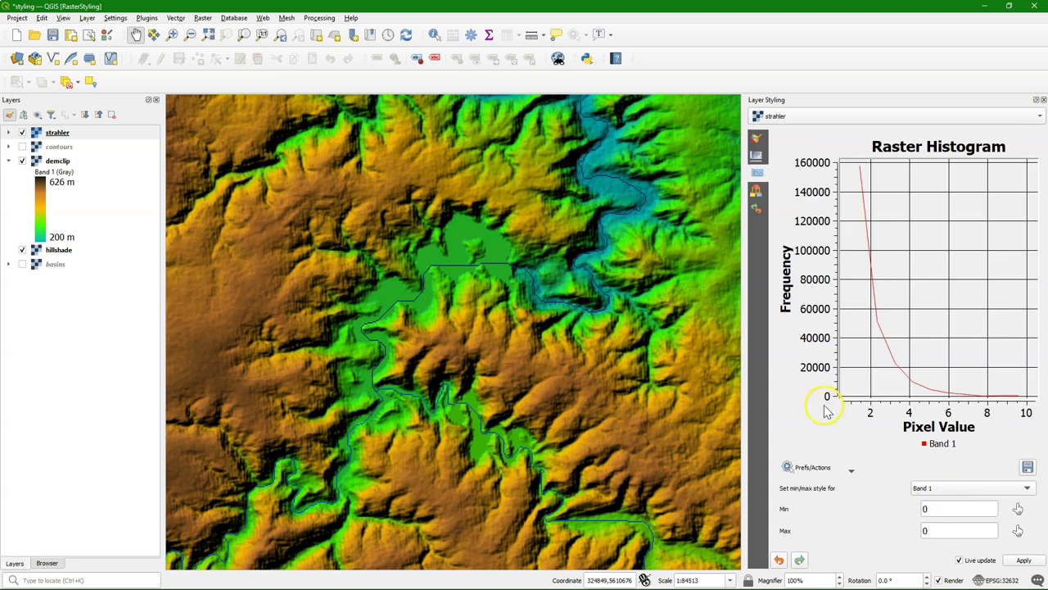
pyautogui.click(760, 212)
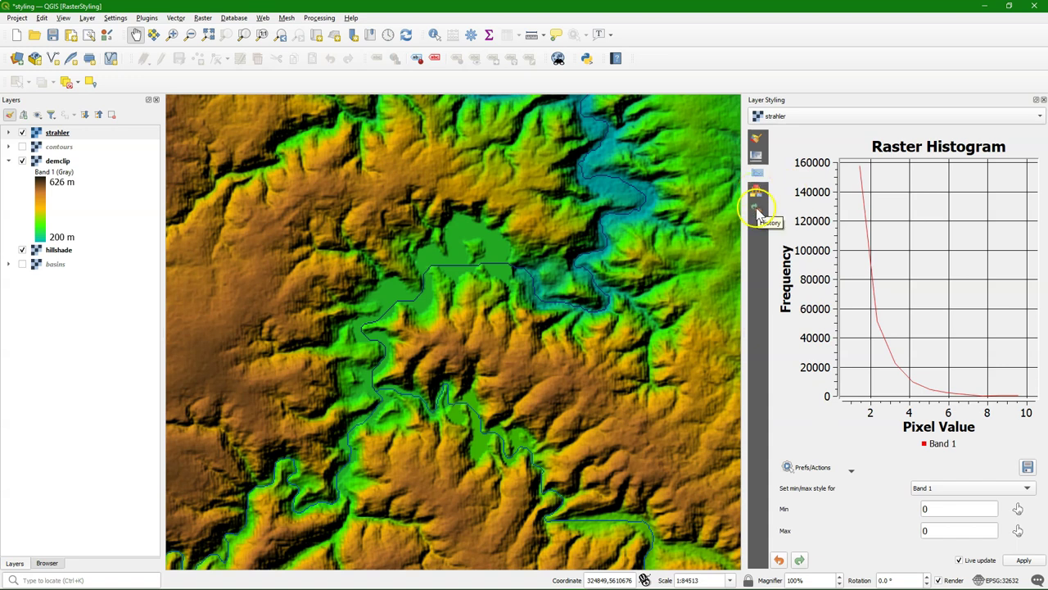
pyautogui.click(755, 211)
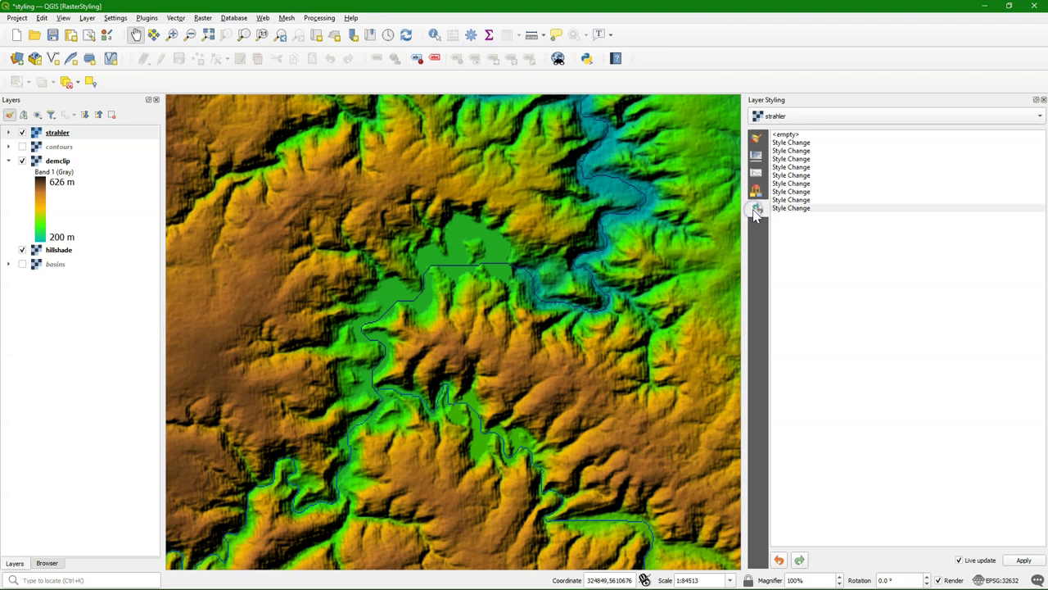
pyautogui.click(757, 145)
# Step: Edit the palette labels of stream orders 8–10, labelling 9 and 10 as 2 and 3
pyautogui.click(756, 140)
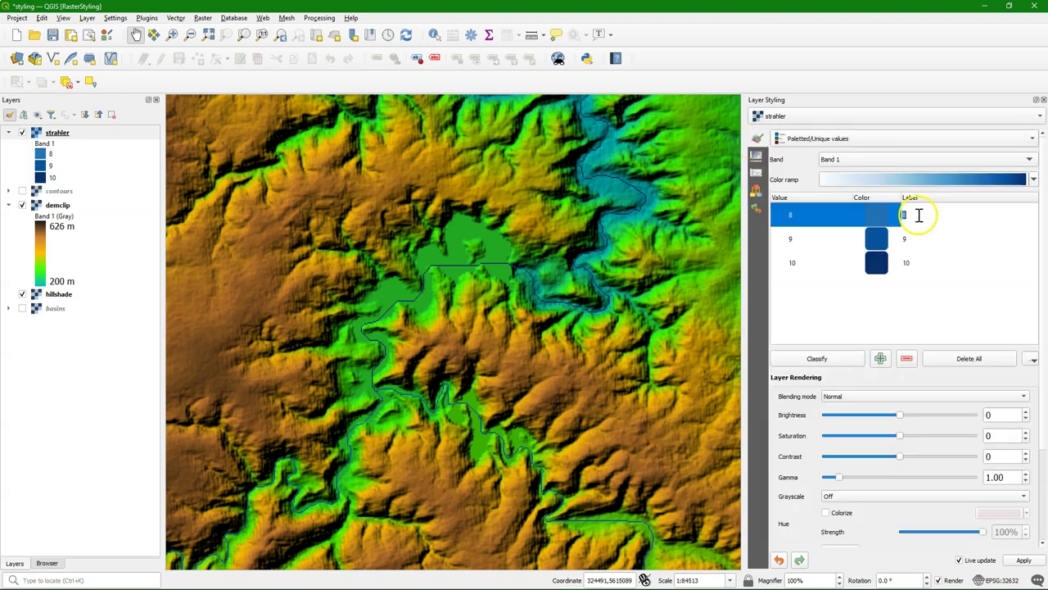
pyautogui.doubleClick(918, 215)
pyautogui.click(918, 243)
pyautogui.click(917, 263)
# Step: Classify to re-add missing stream orders 1–7, then pan and zoom to inspect the streams
pyautogui.click(817, 357)
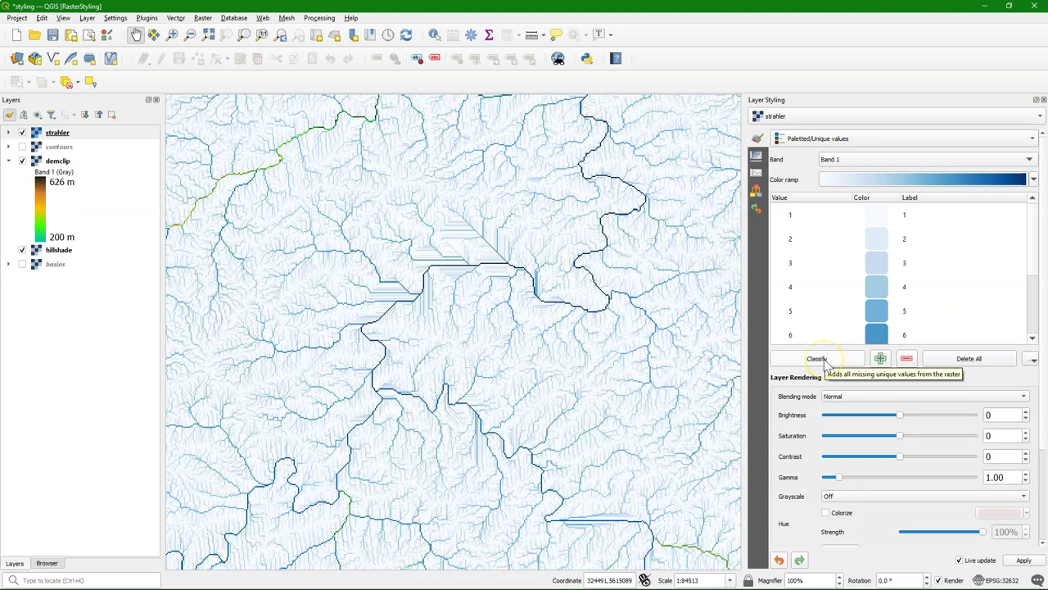
pyautogui.scroll(-5, 913, 278)
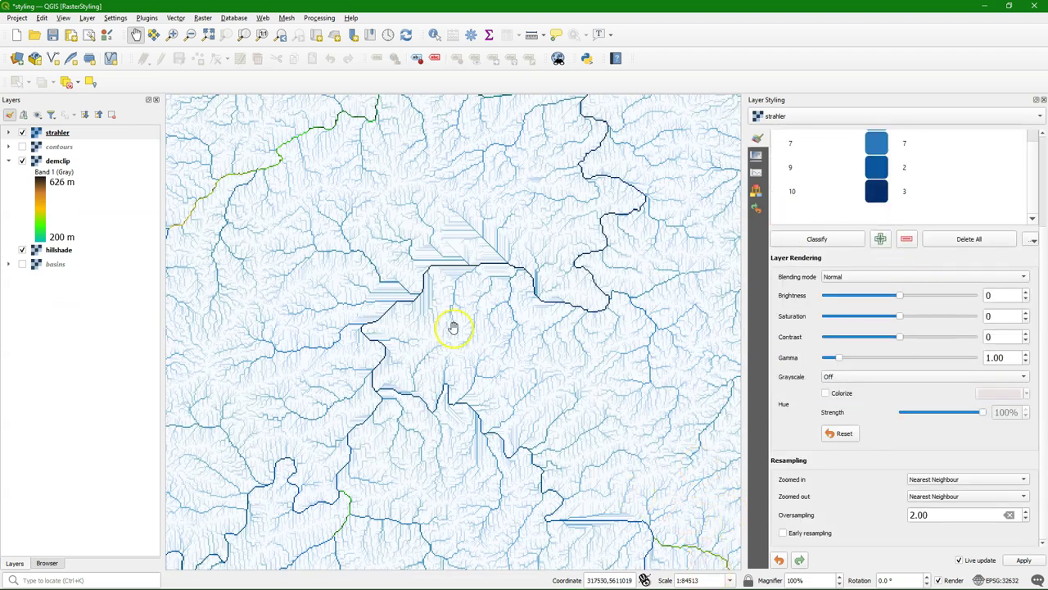
pyautogui.moveTo(742, 518); pyautogui.dragTo(604, 341)
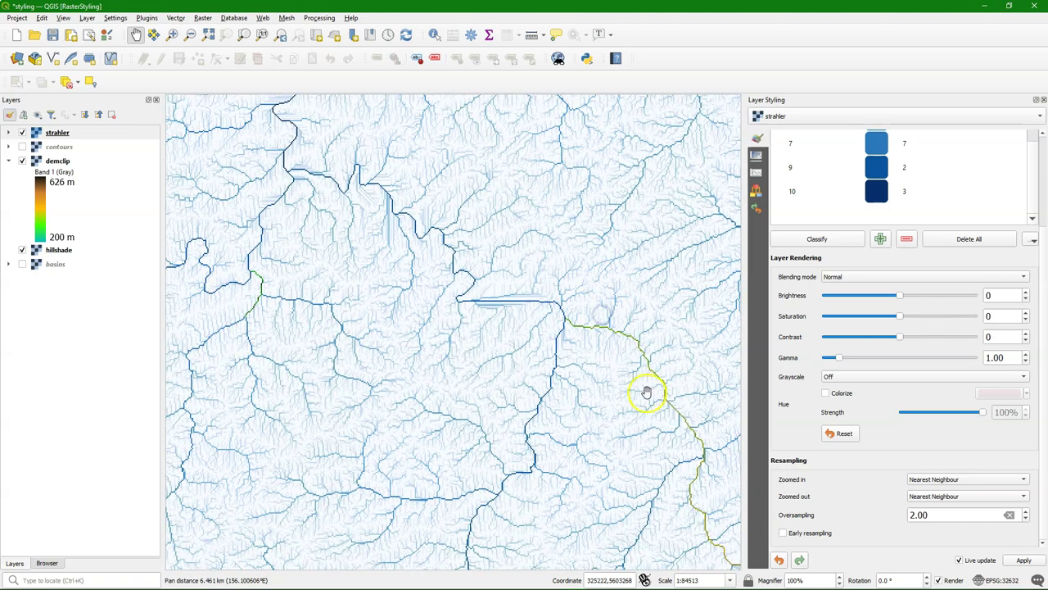
pyautogui.moveTo(653, 548); pyautogui.dragTo(632, 327)
pyautogui.scroll(-2, 529, 262)
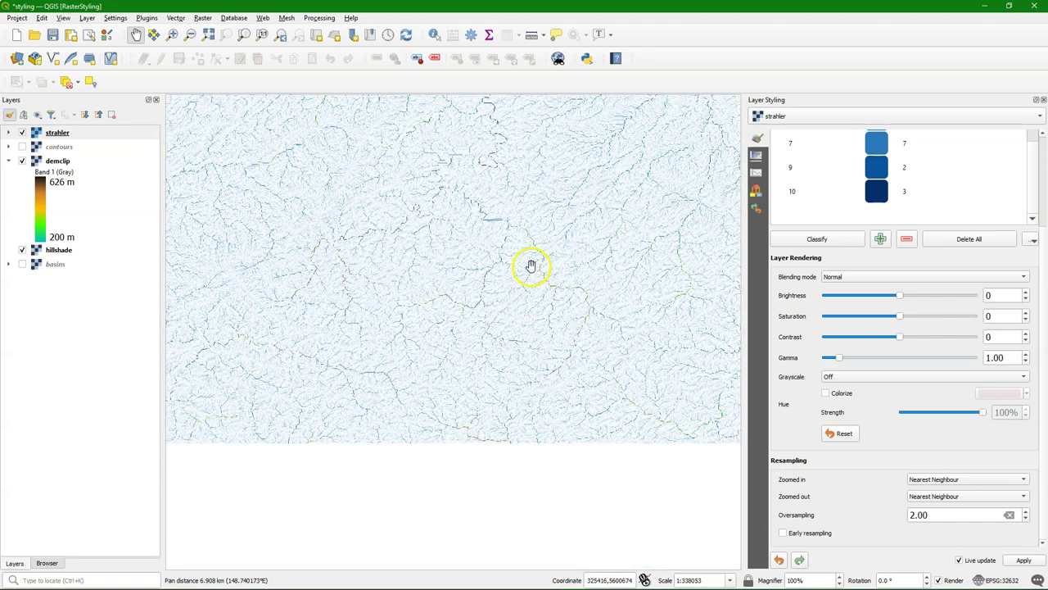
pyautogui.moveTo(534, 265); pyautogui.dragTo(492, 335)
pyautogui.scroll(2, 496, 311)
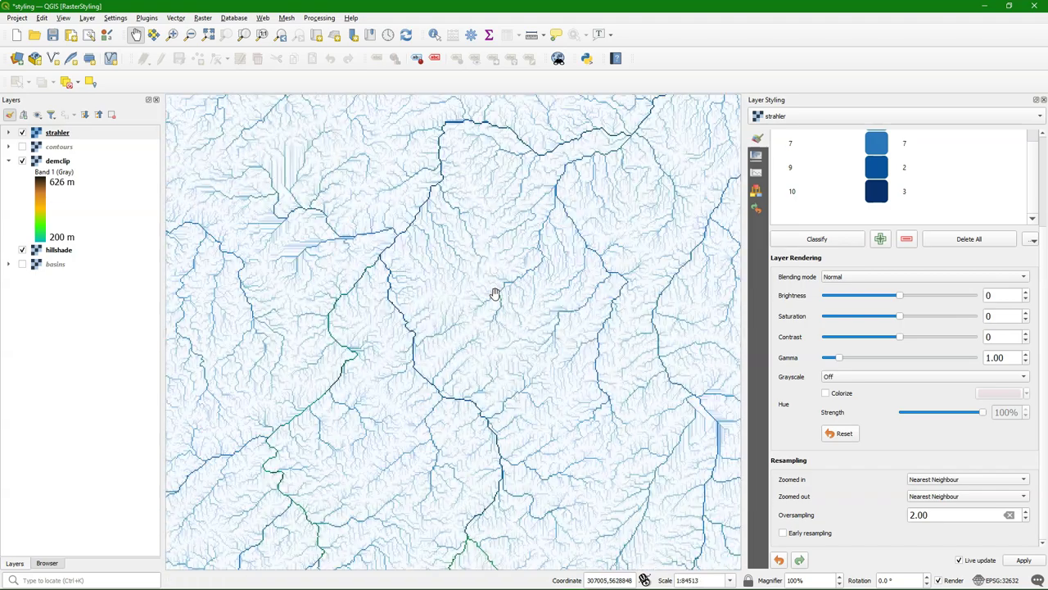
# Step: Hide the strahler stream layer and start a new print layout
pyautogui.click(37, 133)
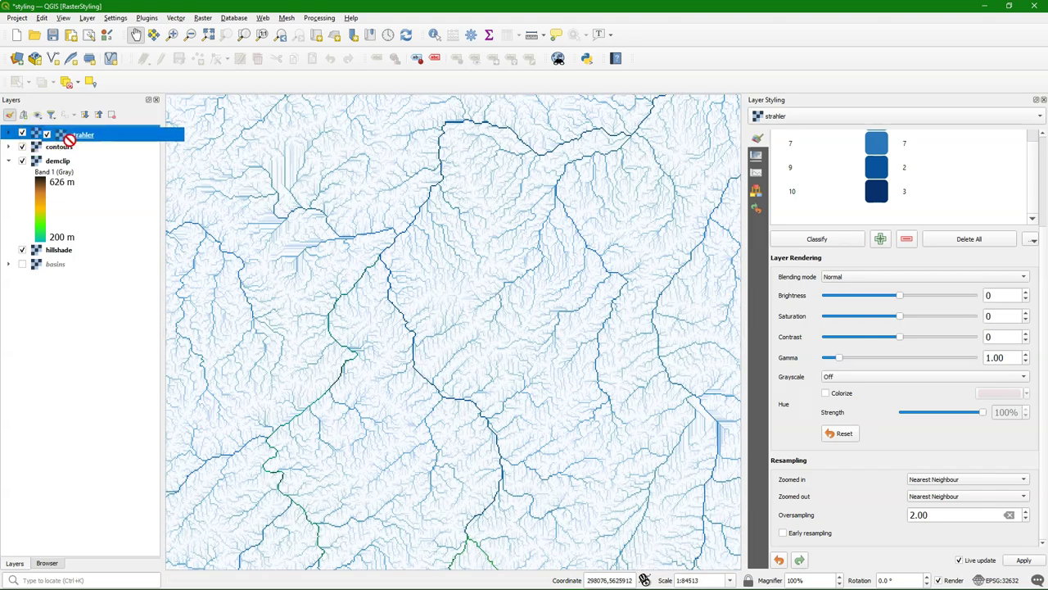
pyautogui.click(22, 134)
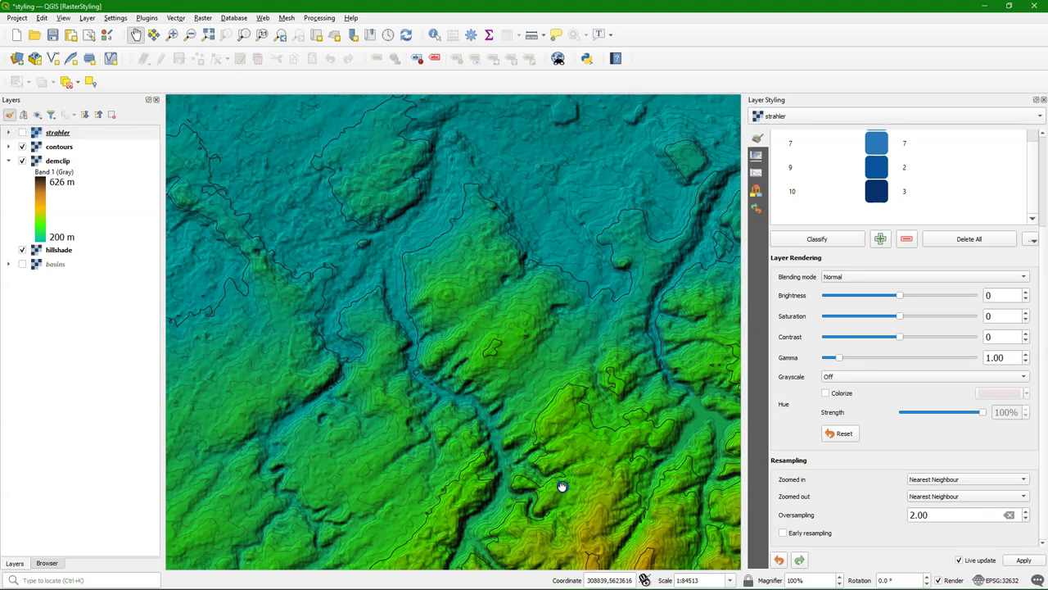
pyautogui.moveTo(562, 486); pyautogui.dragTo(550, 402)
pyautogui.scroll(1, 509, 392)
pyautogui.click(17, 18)
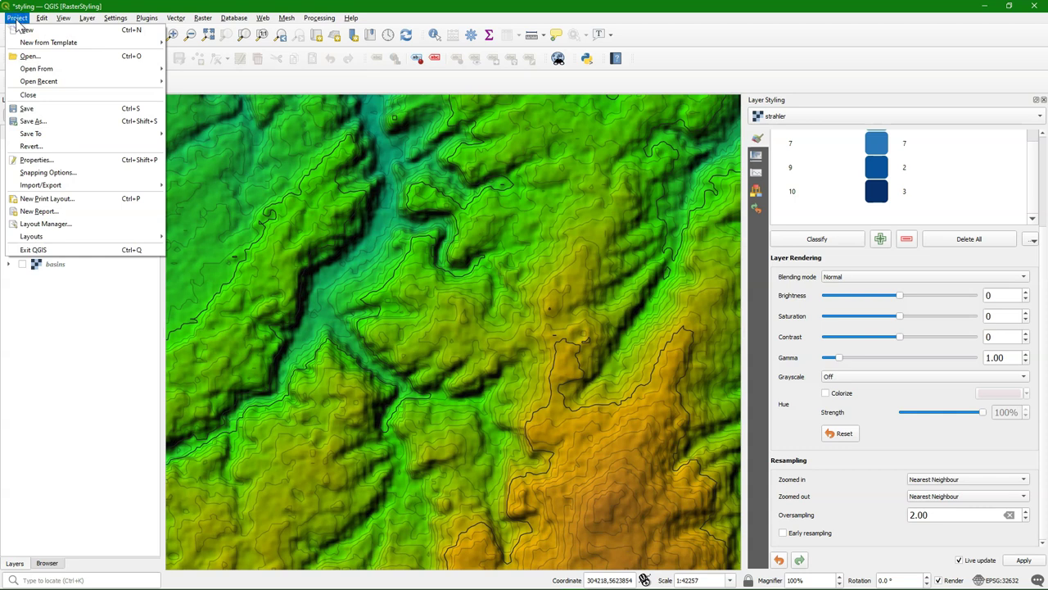
pyautogui.click(65, 198)
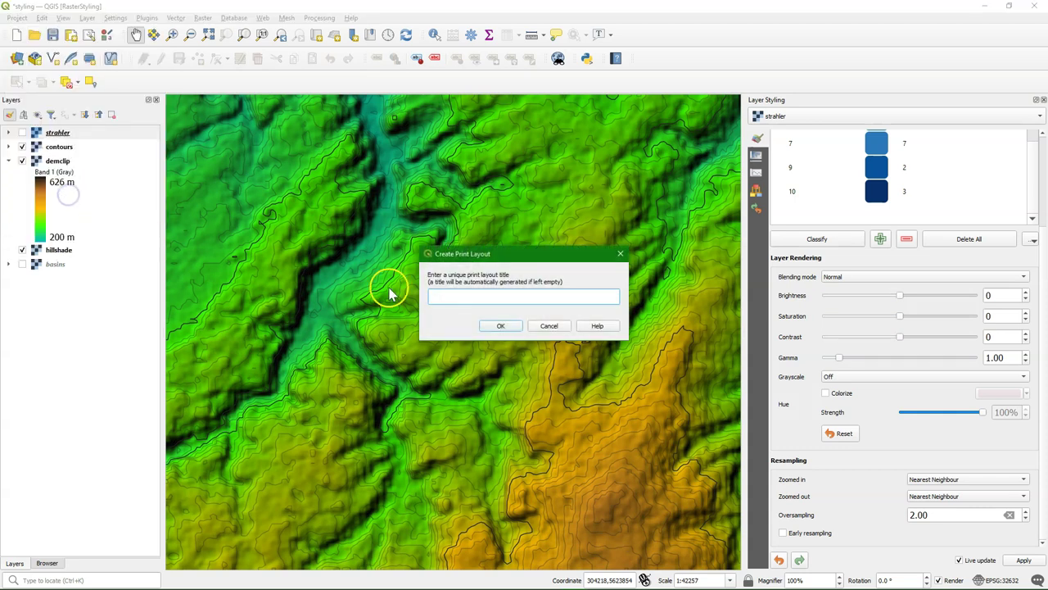
# Step: Create the layout titled DEM and place a legend at the page's top centre
pyautogui.write('DEM')
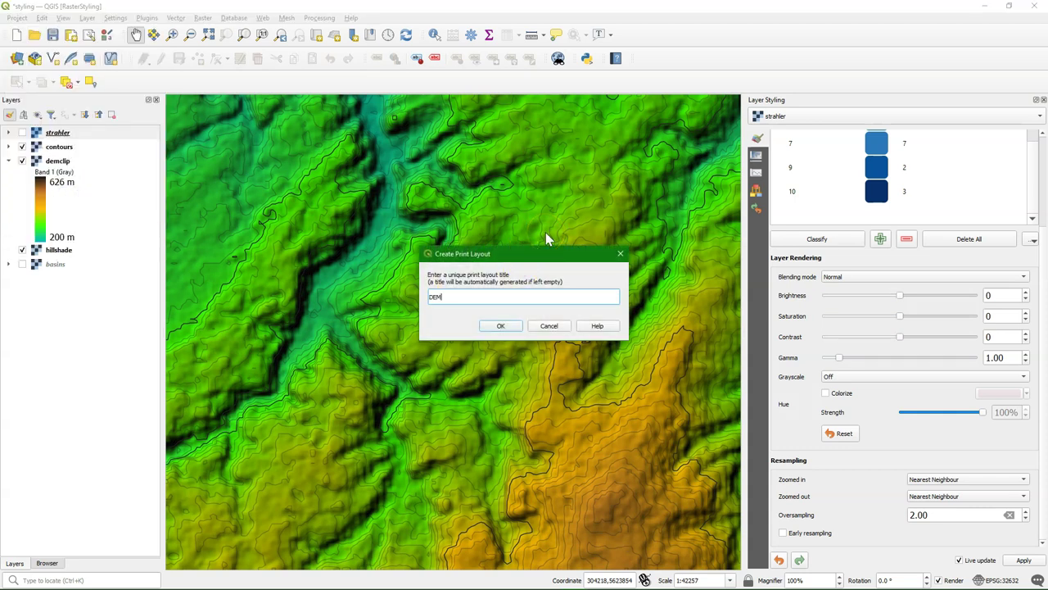
pyautogui.click(501, 326)
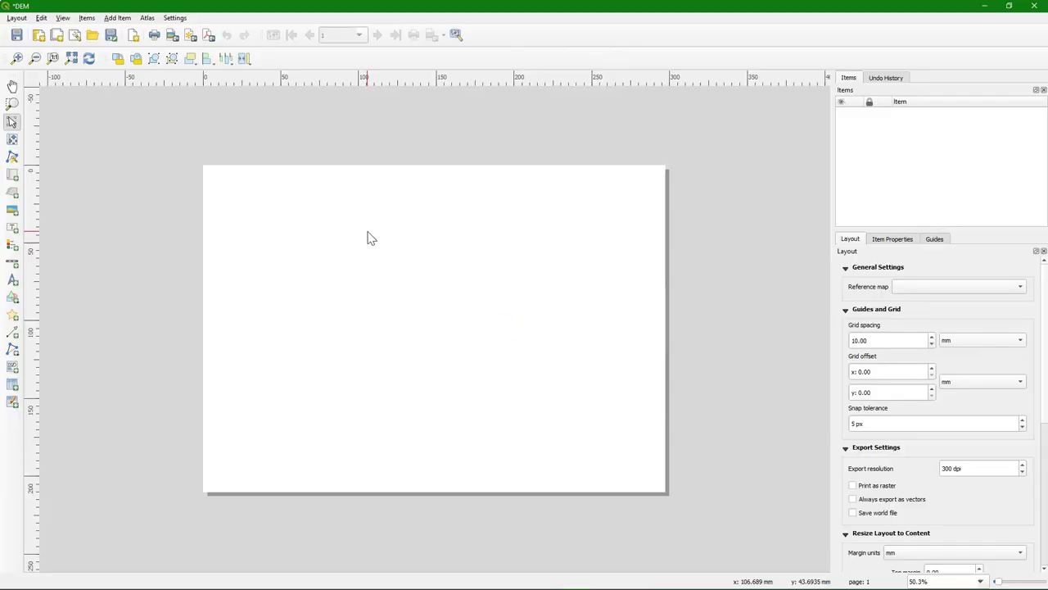
pyautogui.click(12, 244)
pyautogui.moveTo(257, 278); pyautogui.dragTo(492, 429)
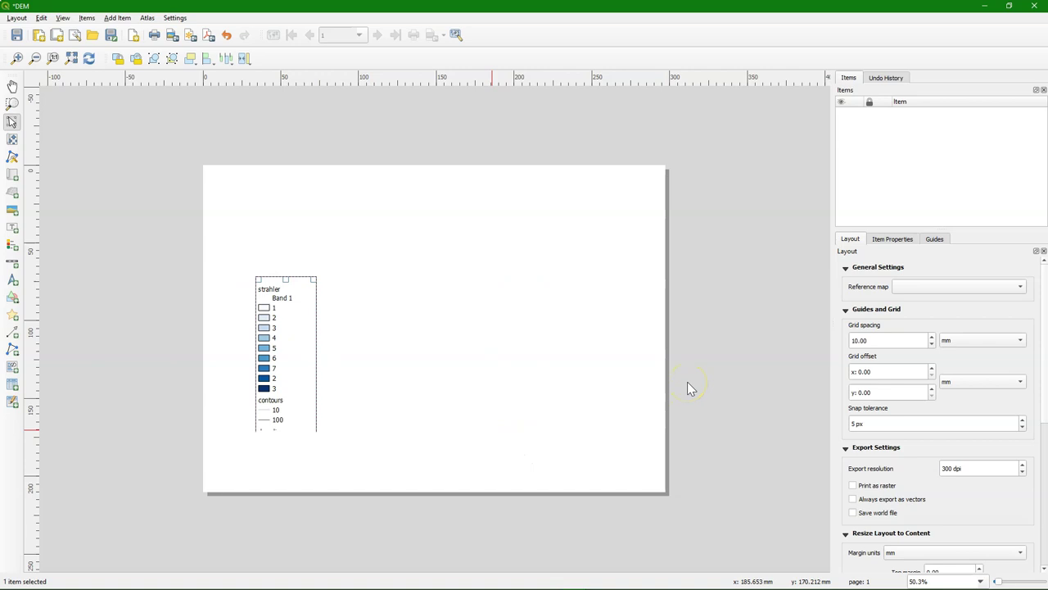
pyautogui.moveTo(281, 346); pyautogui.dragTo(398, 247)
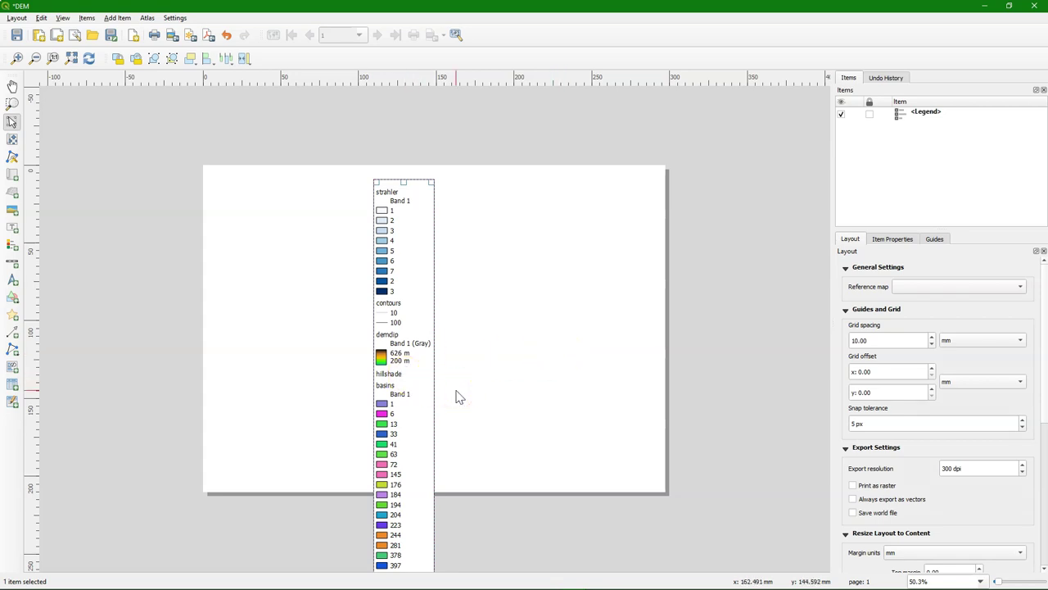
# Step: Expand the basins and strahler entries in the legend's Legend Items tree
pyautogui.click(892, 238)
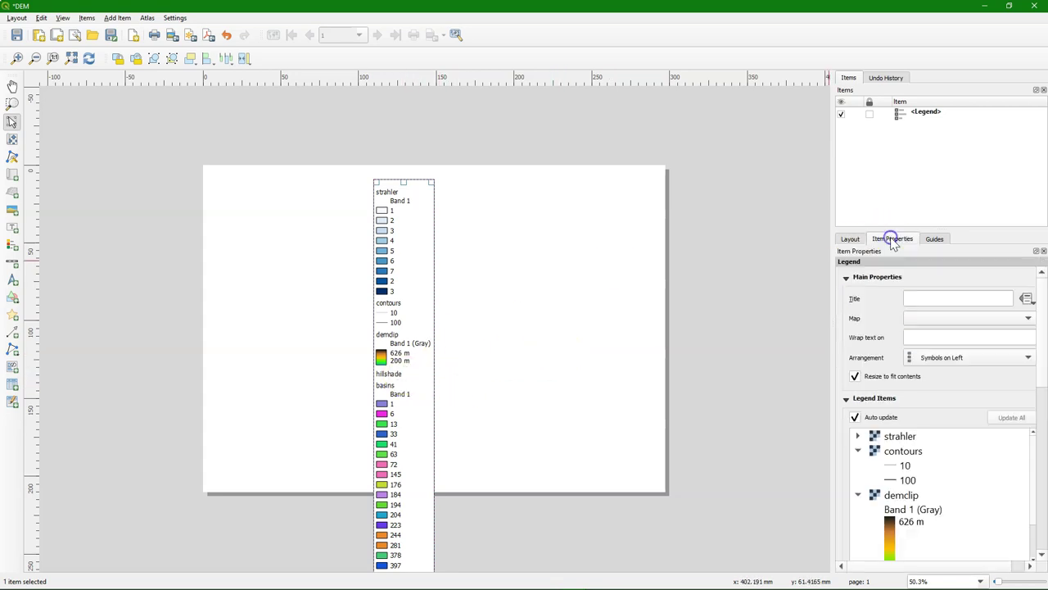
pyautogui.moveTo(1039, 343); pyautogui.dragTo(1032, 374)
pyautogui.scroll(-2, 1032, 385)
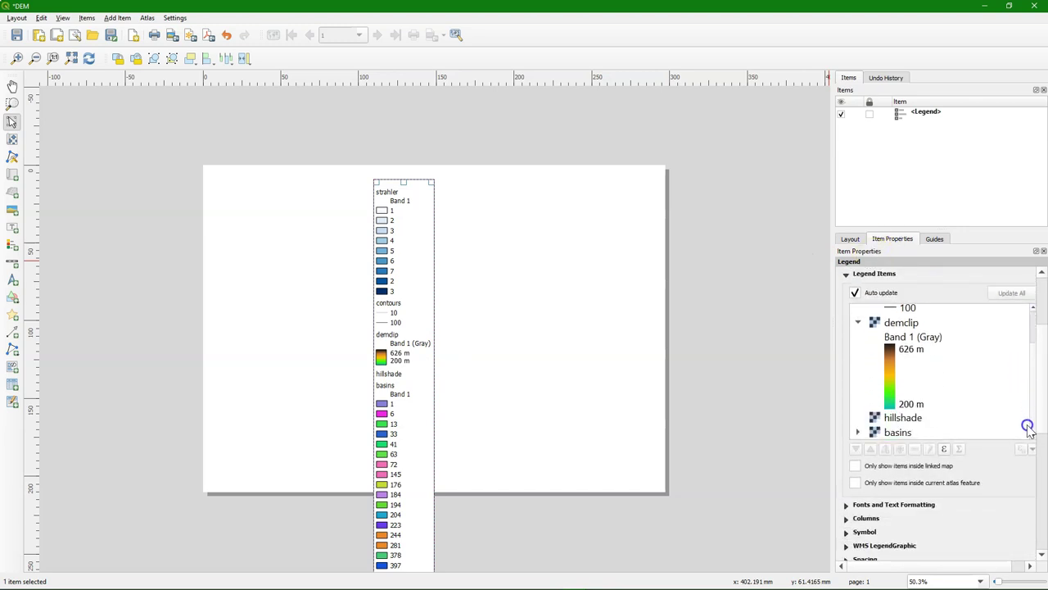
pyautogui.click(858, 432)
pyautogui.scroll(-5, 865, 418)
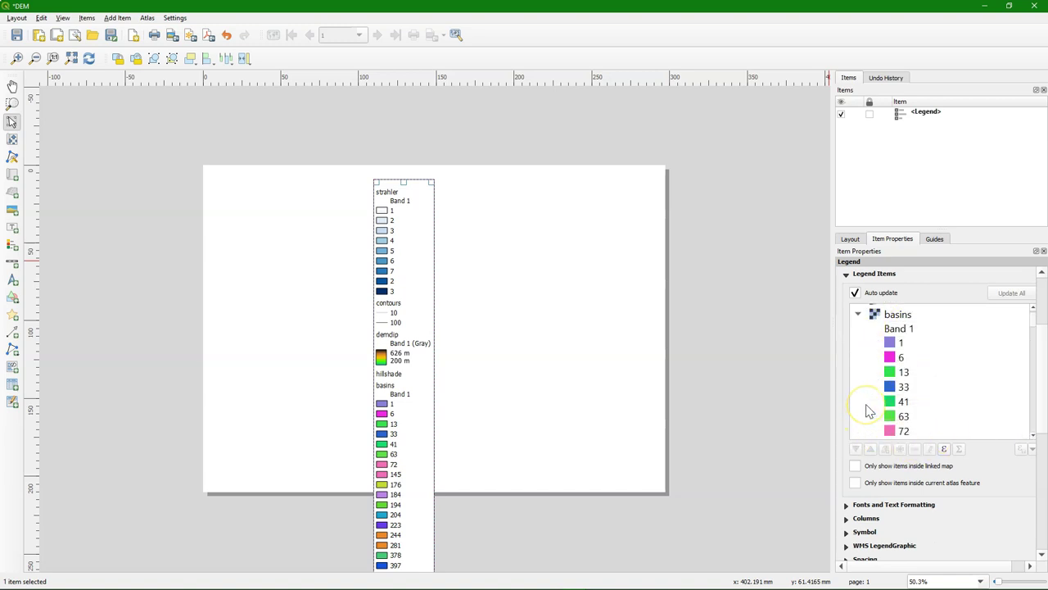
pyautogui.scroll(5, 870, 410)
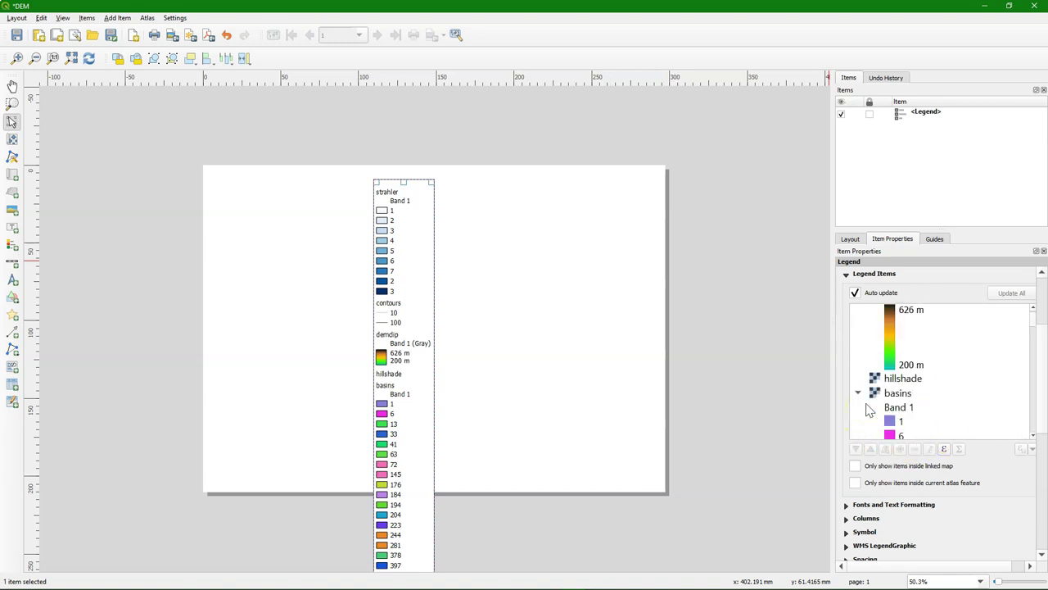
pyautogui.scroll(2, 866, 405)
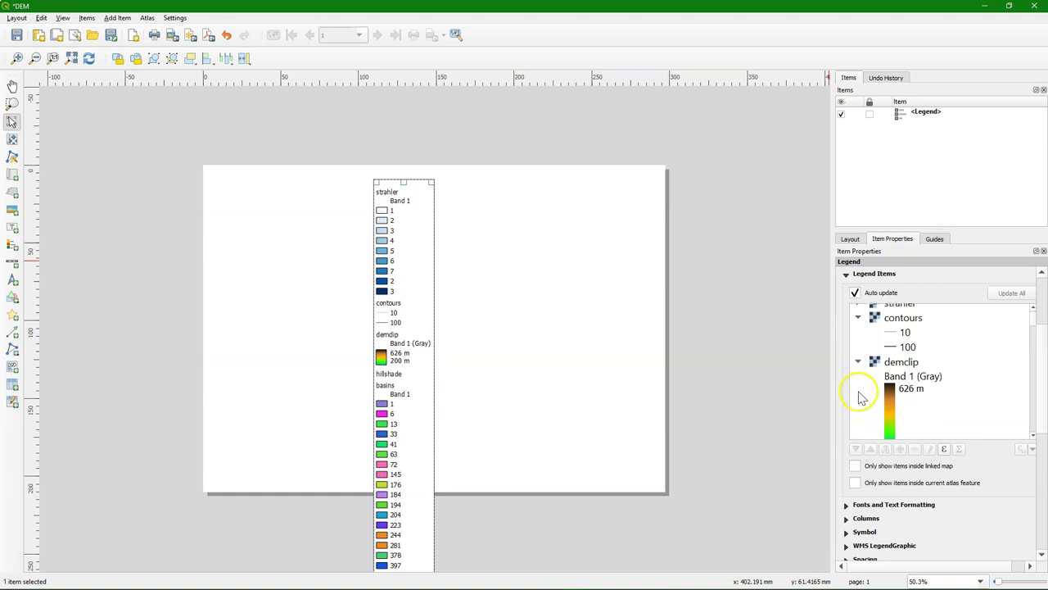
pyautogui.scroll(2, 862, 397)
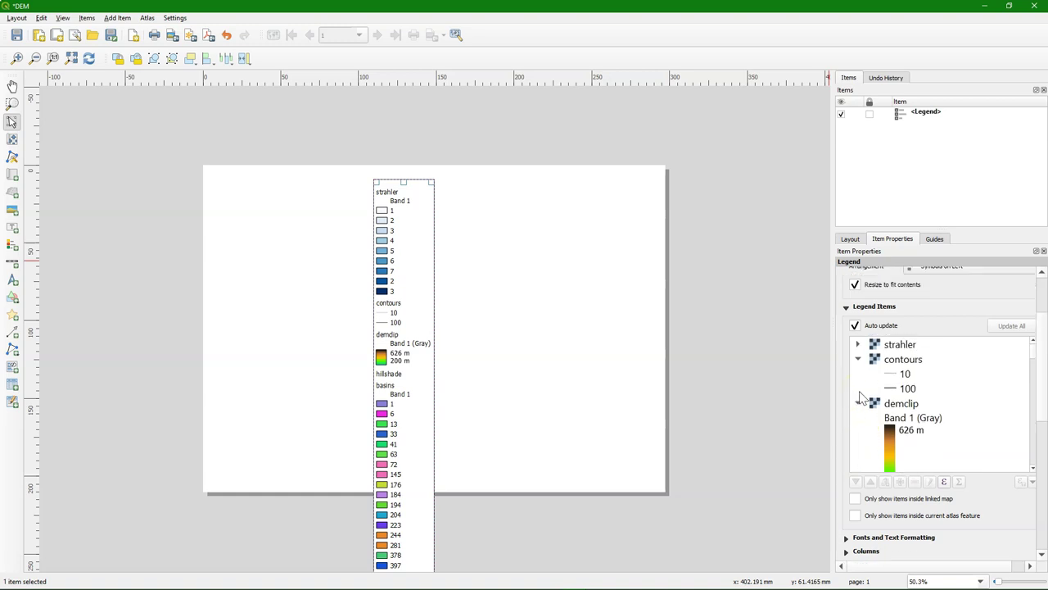
pyautogui.click(858, 344)
pyautogui.scroll(-2, 873, 377)
pyautogui.scroll(-4, 873, 377)
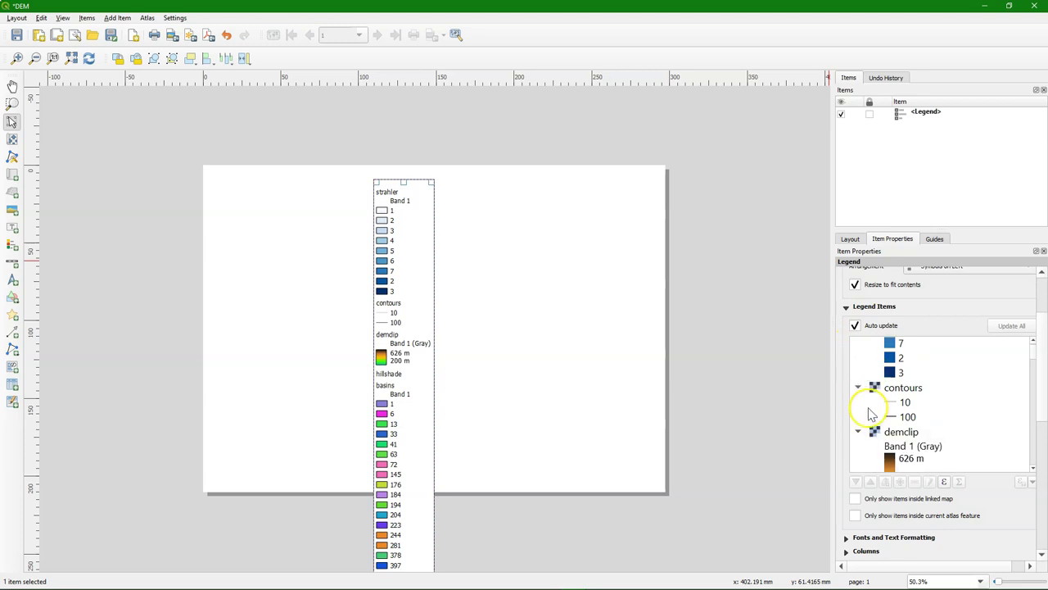
pyautogui.scroll(6, 870, 415)
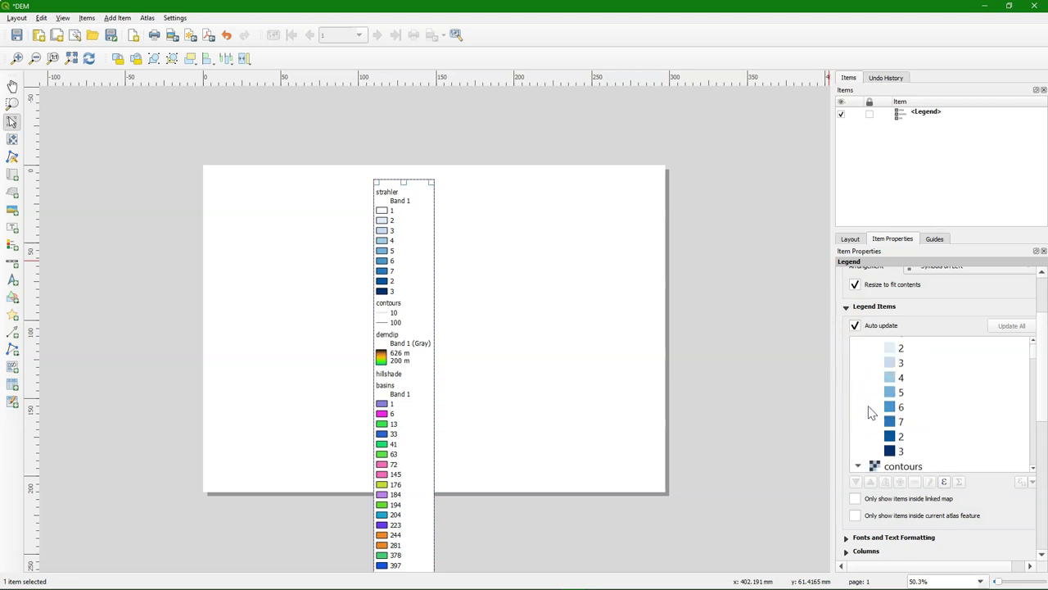